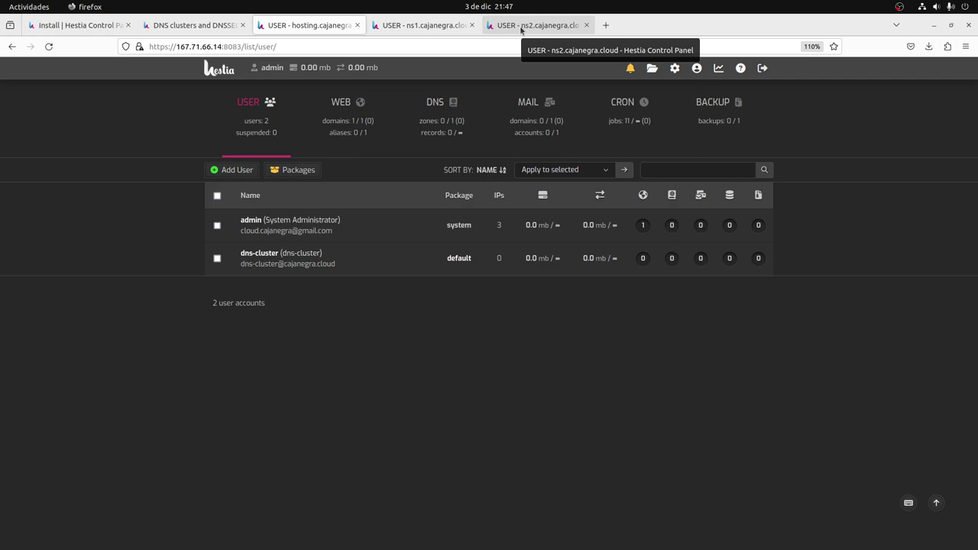
Open the 'DNS clusters and DNSSEC' docs page and scroll up to the DNS Cluster setup heading.
left_click(83, 26)
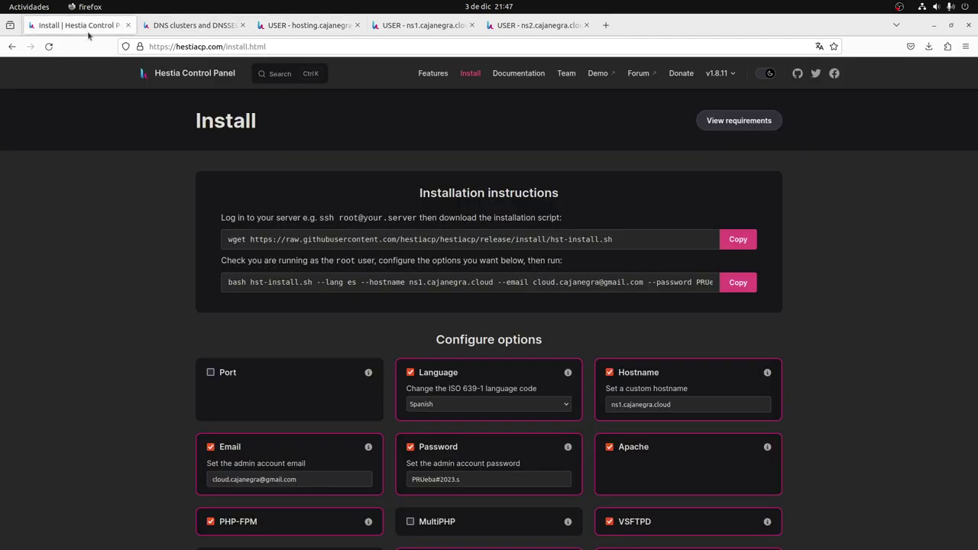
left_click(218, 27)
scroll(355, 242, "up", 3)
scroll(354, 242, "up", 4)
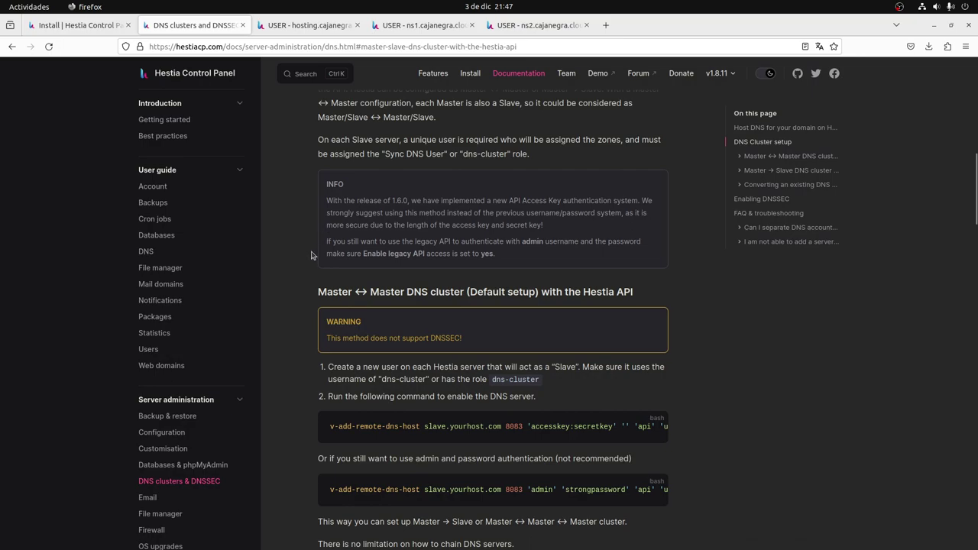
scroll(311, 255, "up", 1)
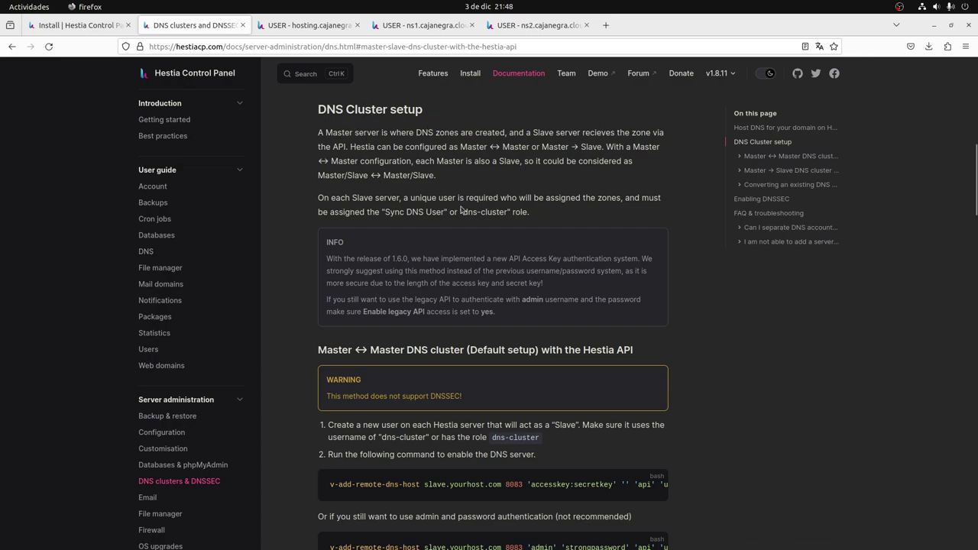
scroll(461, 204, "down", 3)
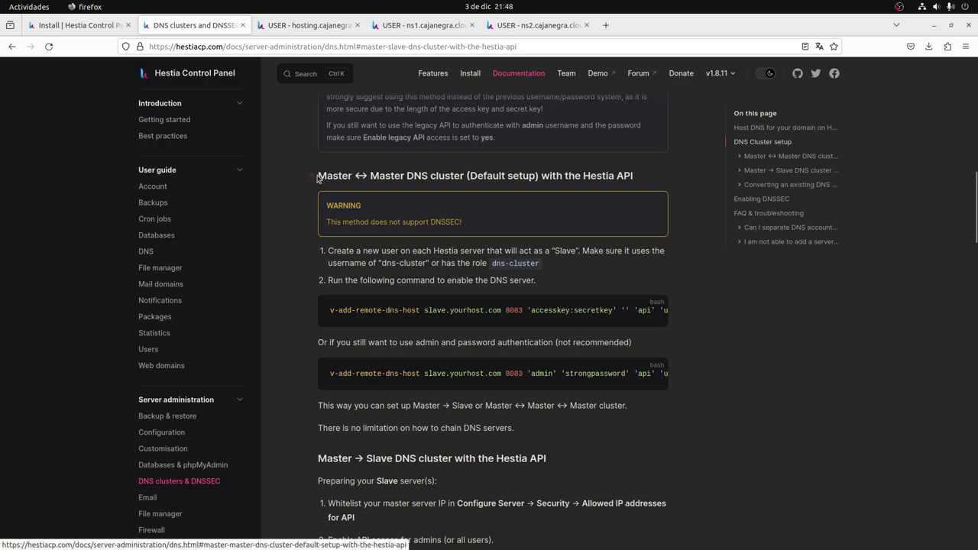
left_click_drag(317, 176, 464, 177)
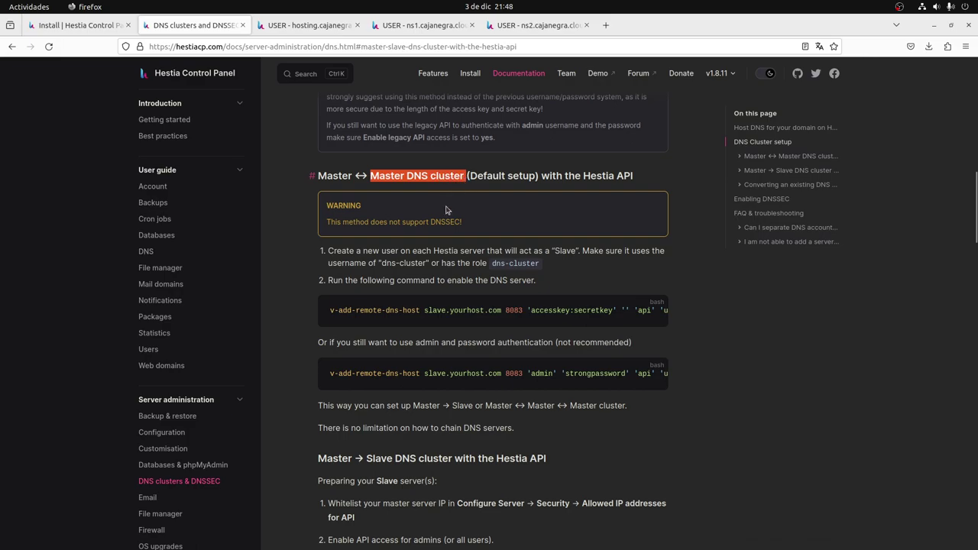
scroll(400, 262, "up", 4)
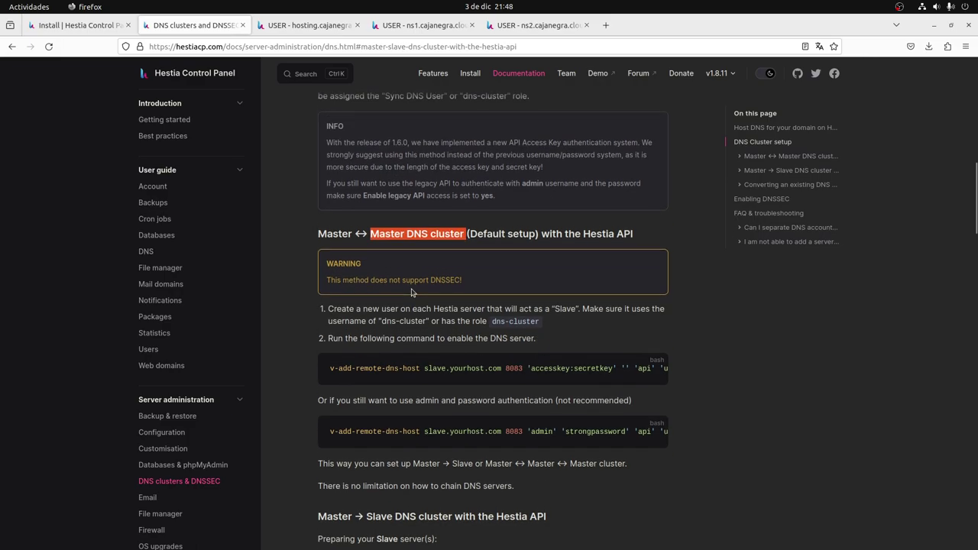
scroll(412, 288, "up", 2)
left_click_drag(460, 205, 598, 207)
left_click(539, 205)
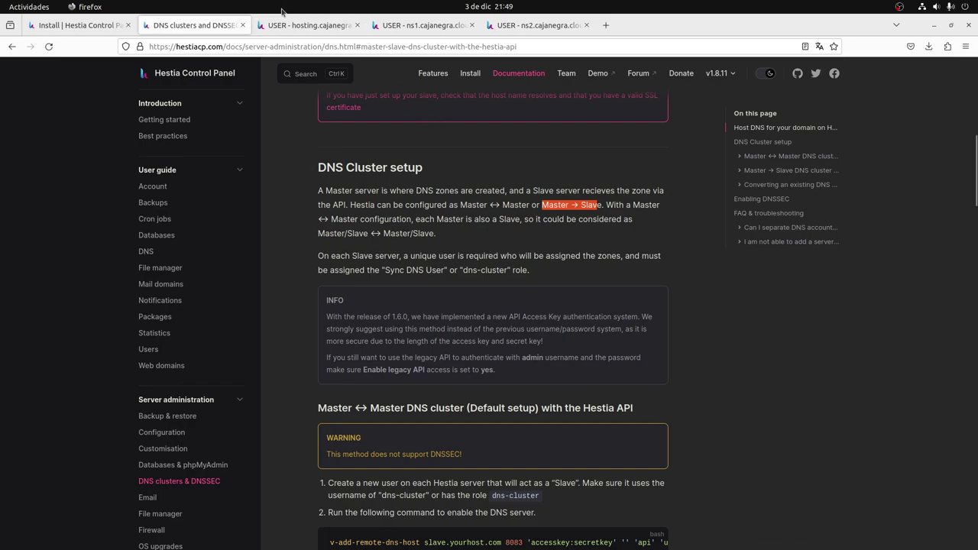
Glance at the hosting user list, then highlight the master server phrase in the DNS cluster docs.
left_click(315, 26)
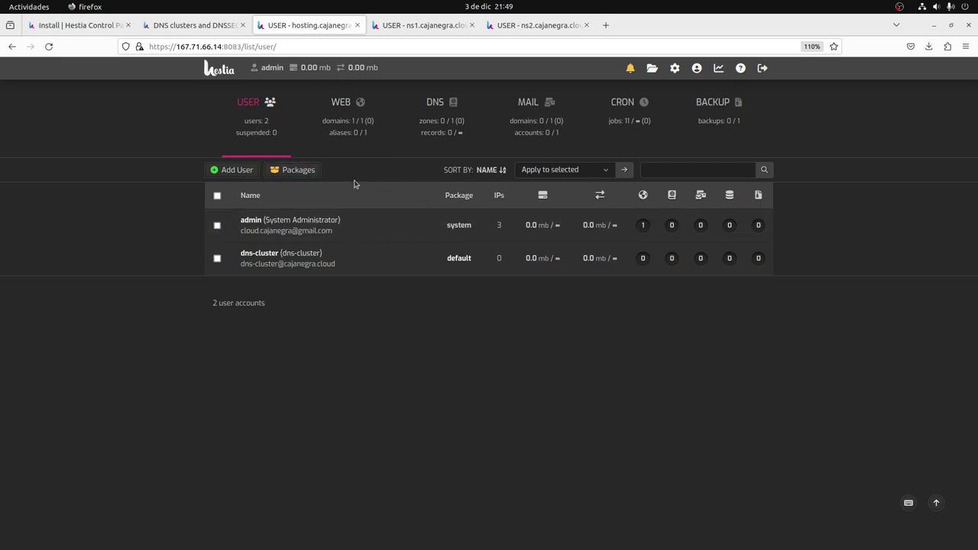
left_click(222, 27)
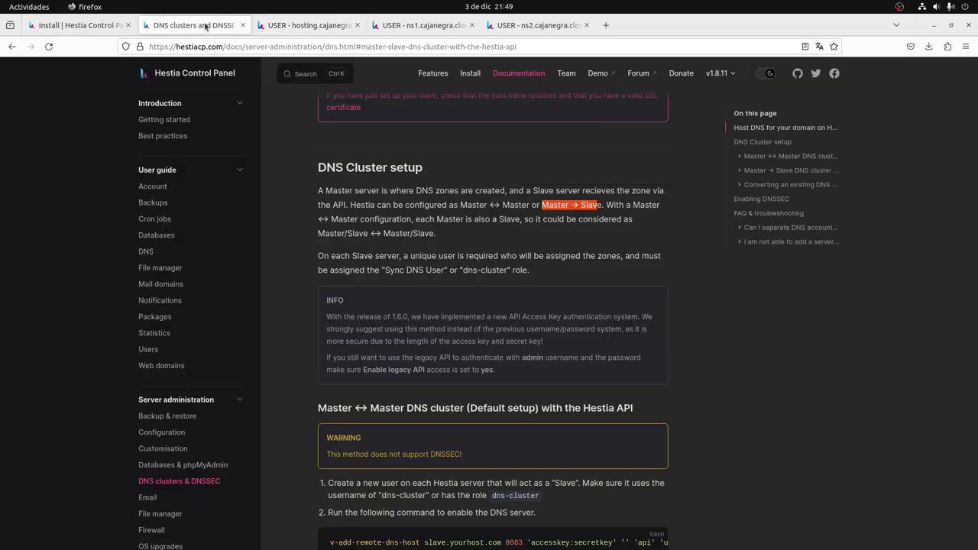
scroll(356, 196, "up", 4)
scroll(332, 230, "down", 3)
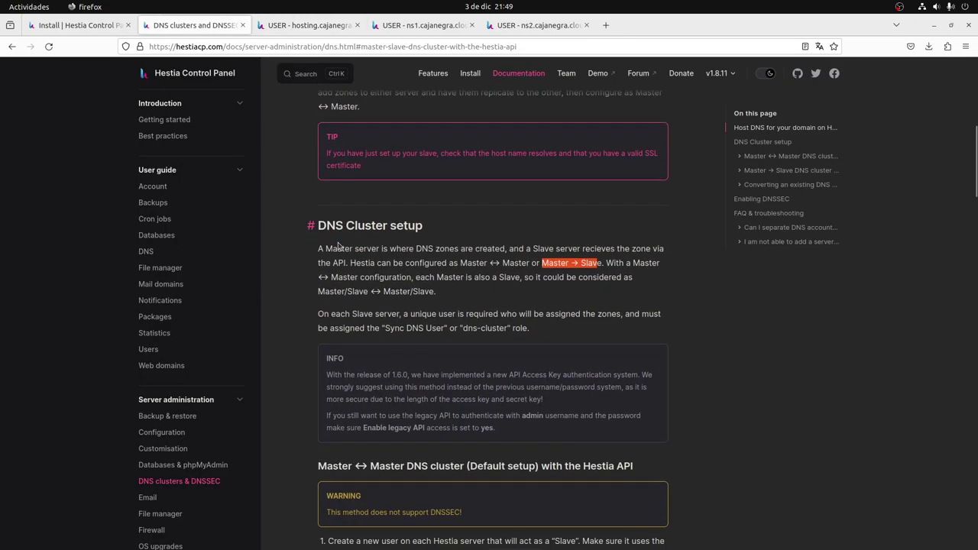
left_click_drag(328, 250, 505, 251)
Check the hosting, ns1 and ns2 user lists, then highlight the dns-cluster username in step 1.
left_click(299, 26)
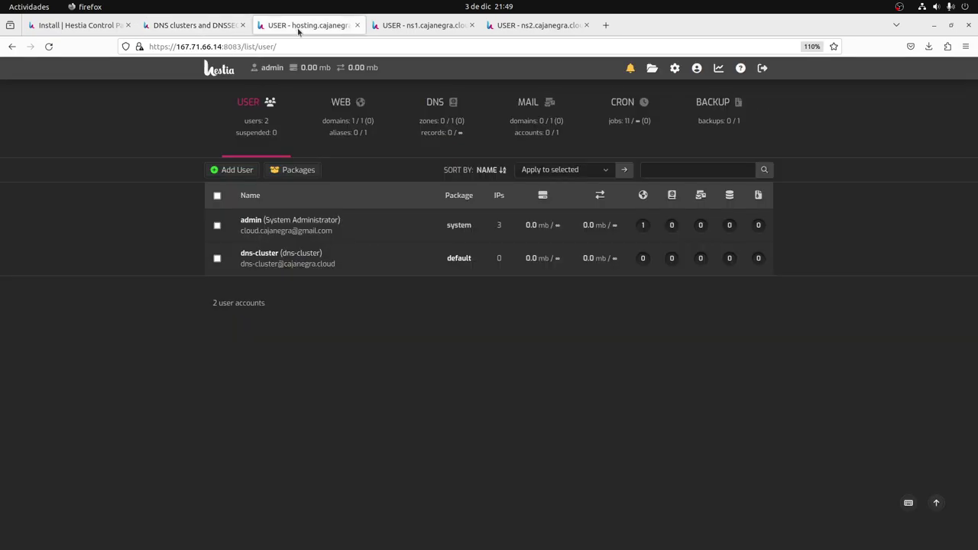
left_click(424, 26)
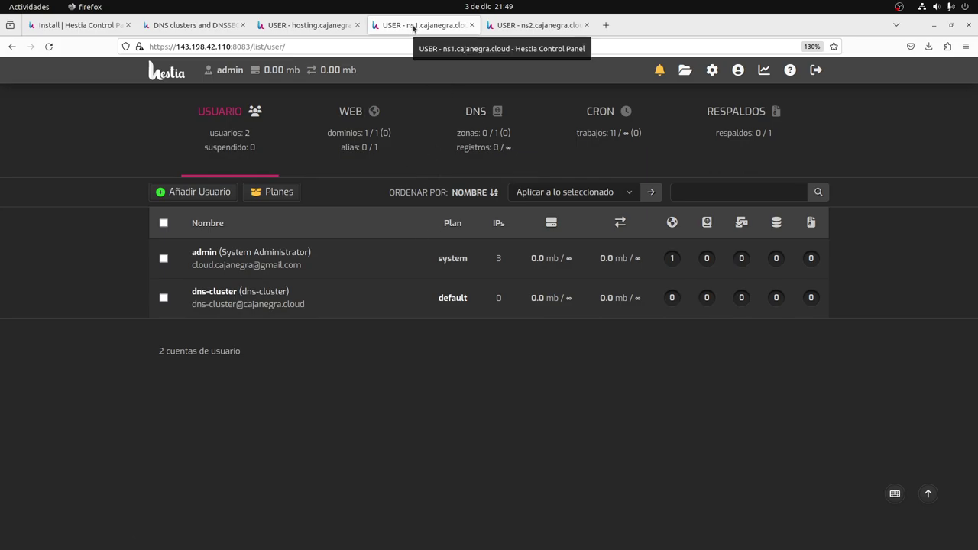
left_click(512, 27)
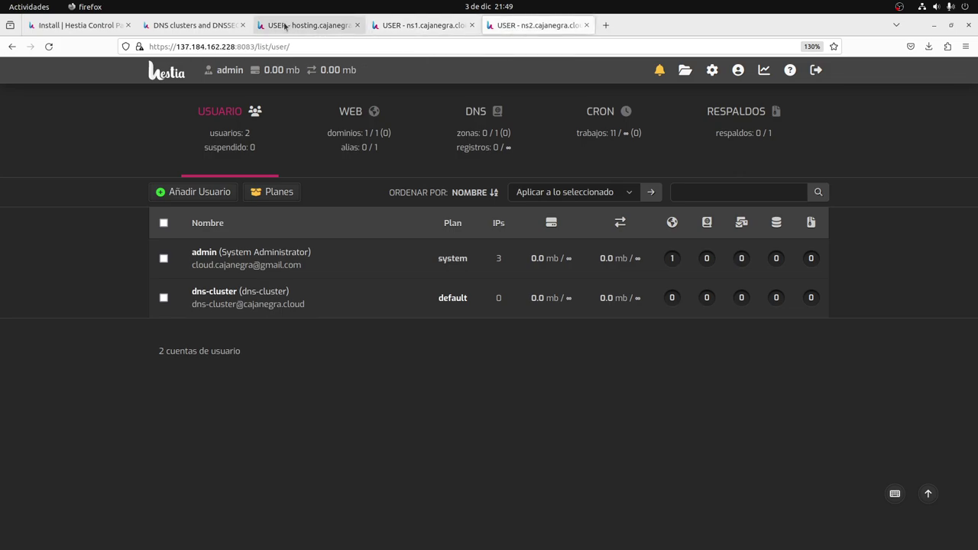
left_click(215, 33)
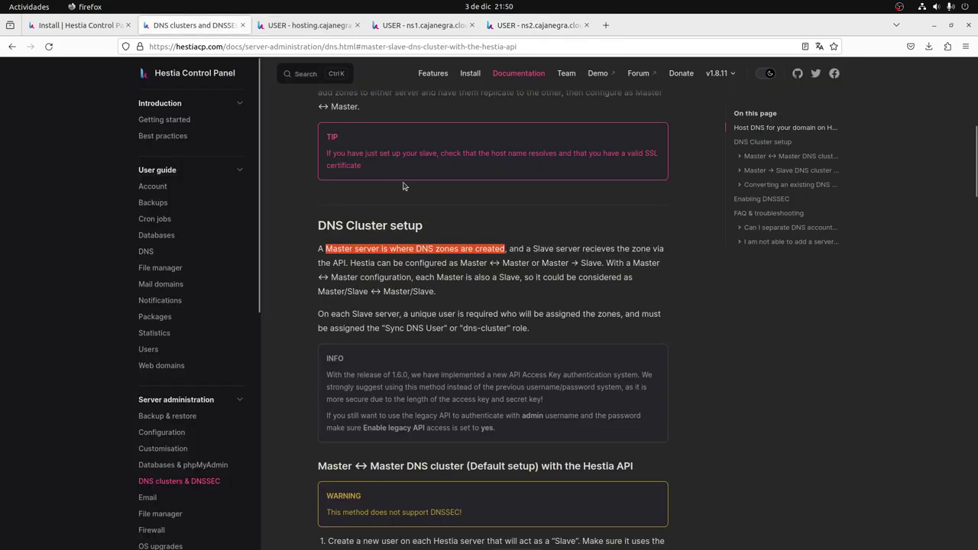
scroll(413, 358, "down", 3)
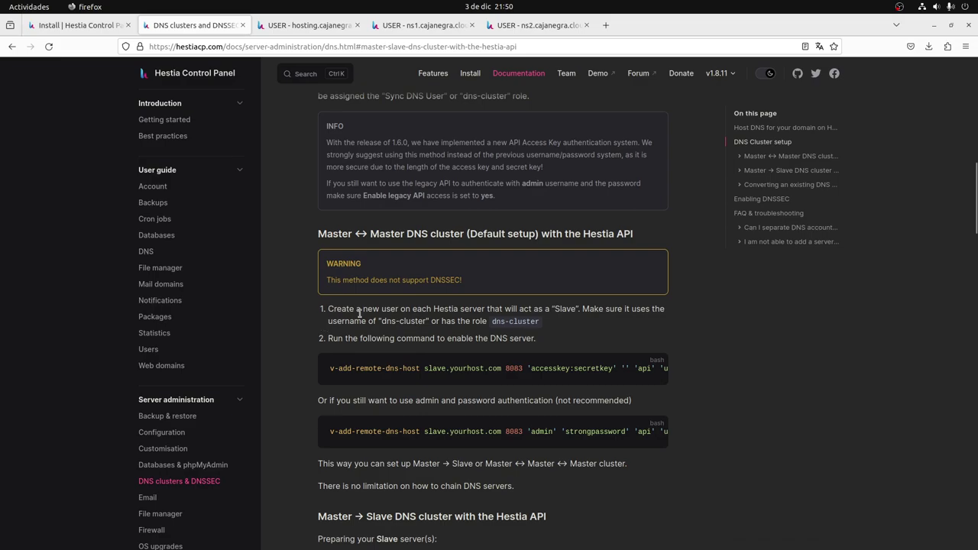
left_click_drag(385, 321, 426, 321)
Cycle between tabs back to the DNS cluster docs and scroll the v-add-remote-dns-host code block.
key("ctrl+Page_Up")
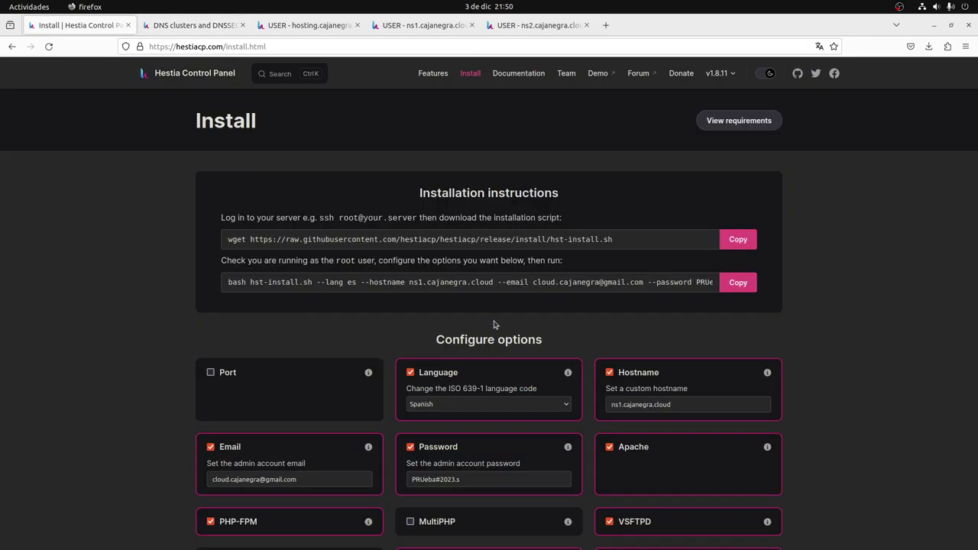
key("ctrl+Page_Down")
key("ctrl+Page_Down")
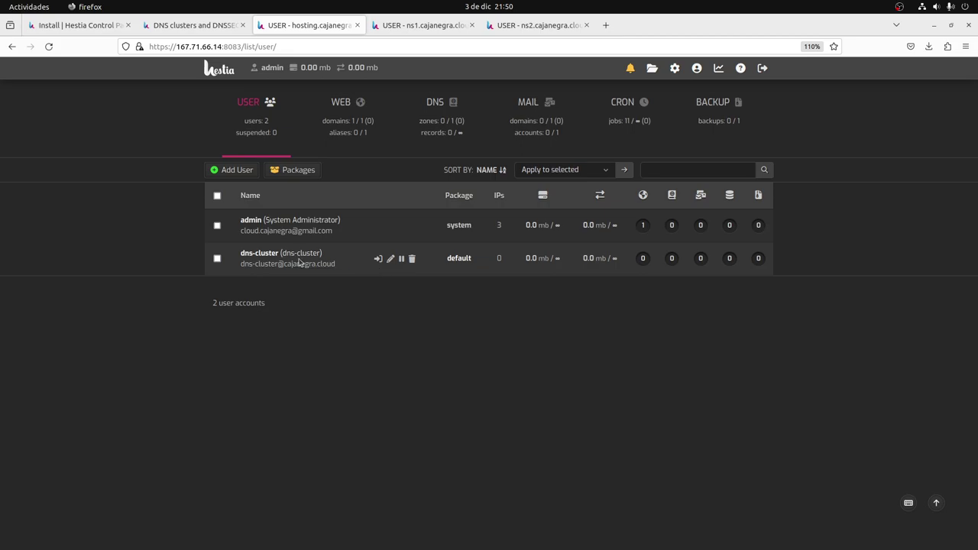
key("ctrl+Page_Up")
scroll(339, 327, "down", 3)
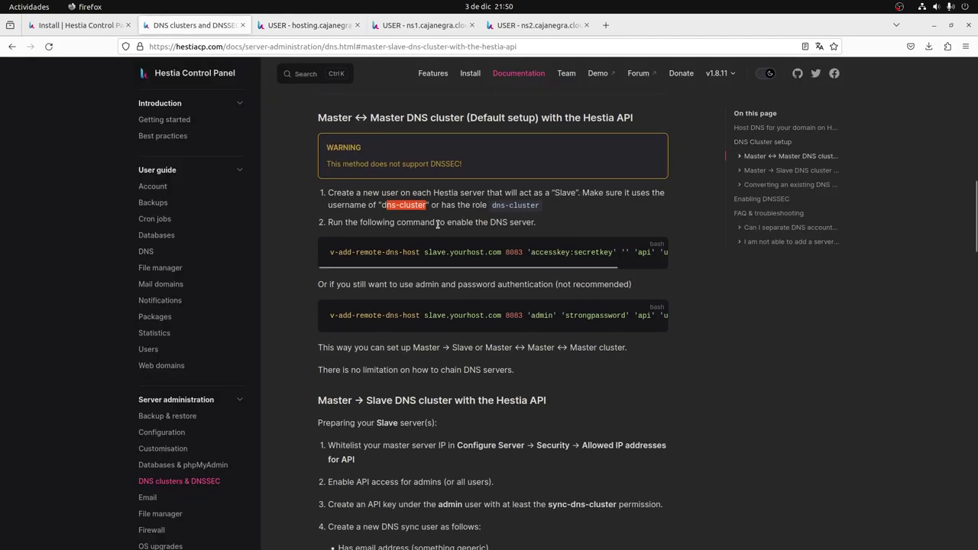
left_click_drag(495, 265, 553, 265)
Highlight 'accesskey' and 'secretkey' in the command, then go back to the hosting user list.
left_click_drag(484, 252, 522, 253)
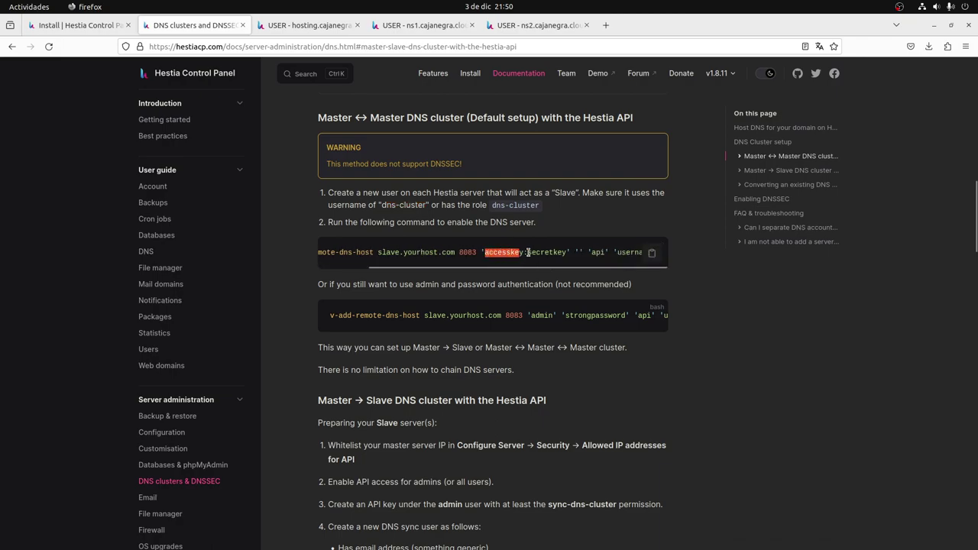
left_click(528, 253)
left_click_drag(528, 252, 564, 253)
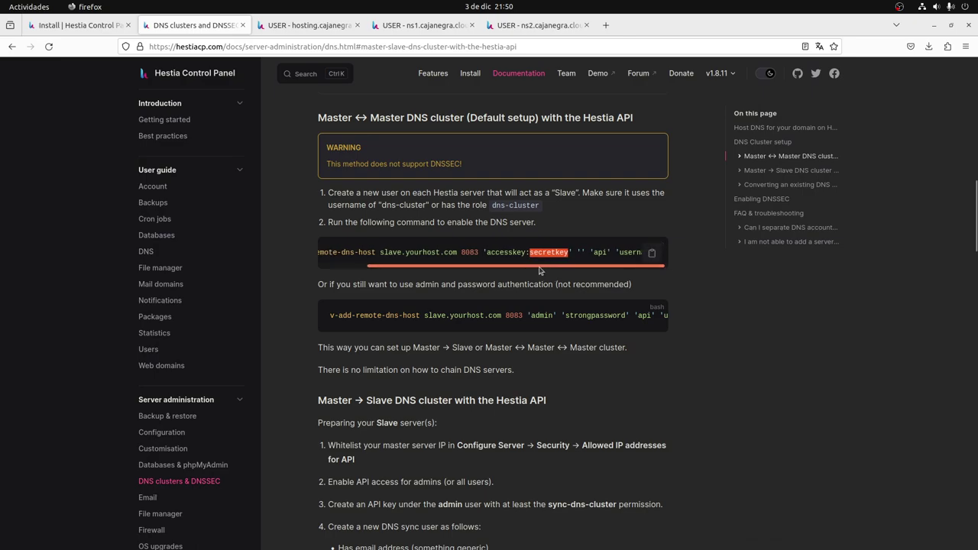
left_click_drag(541, 271, 443, 273)
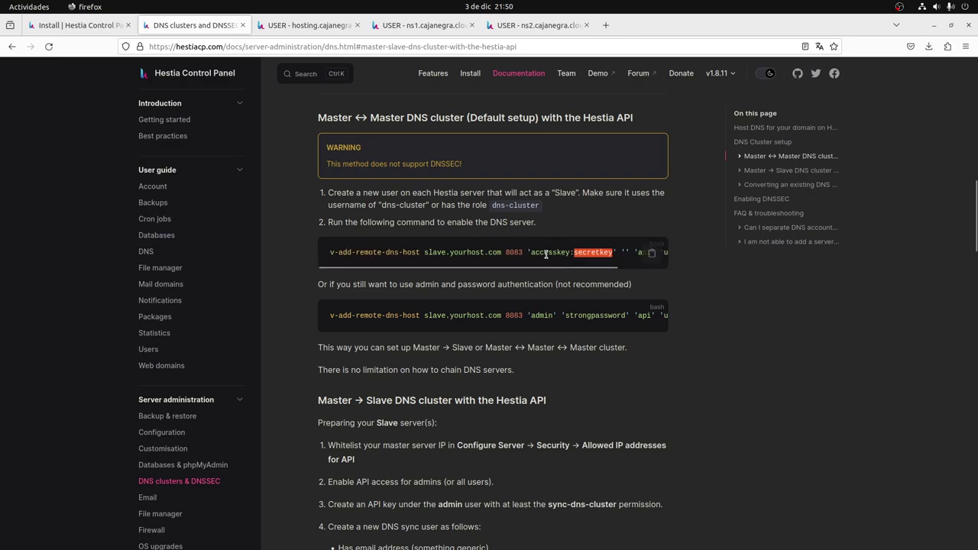
left_click(302, 27)
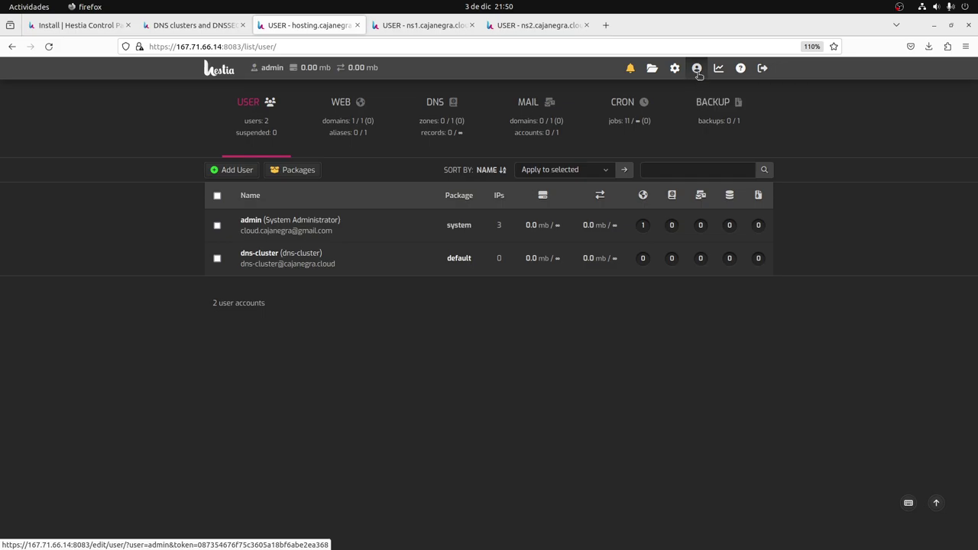
Open the admin user's settings, then review the API key creation step in the DNS cluster docs.
left_click(697, 70)
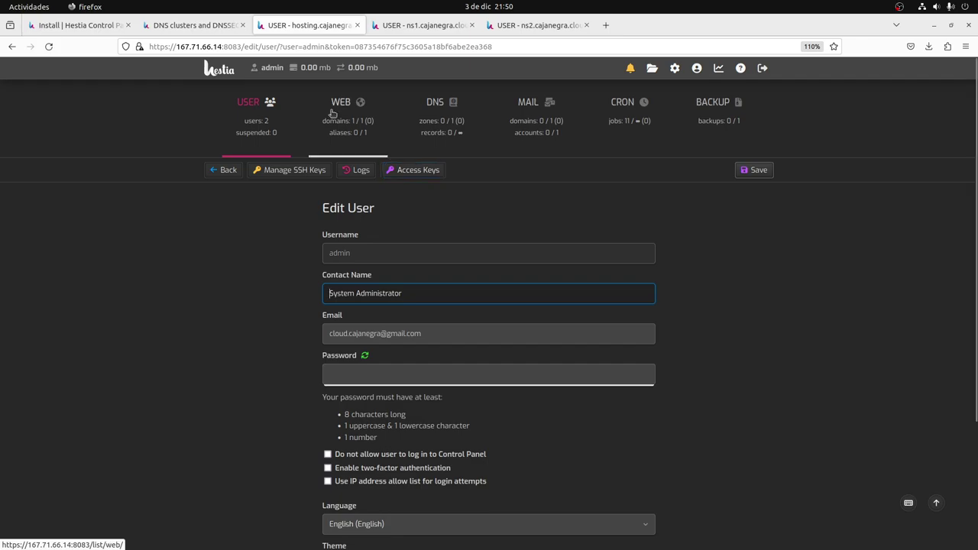
left_click(187, 29)
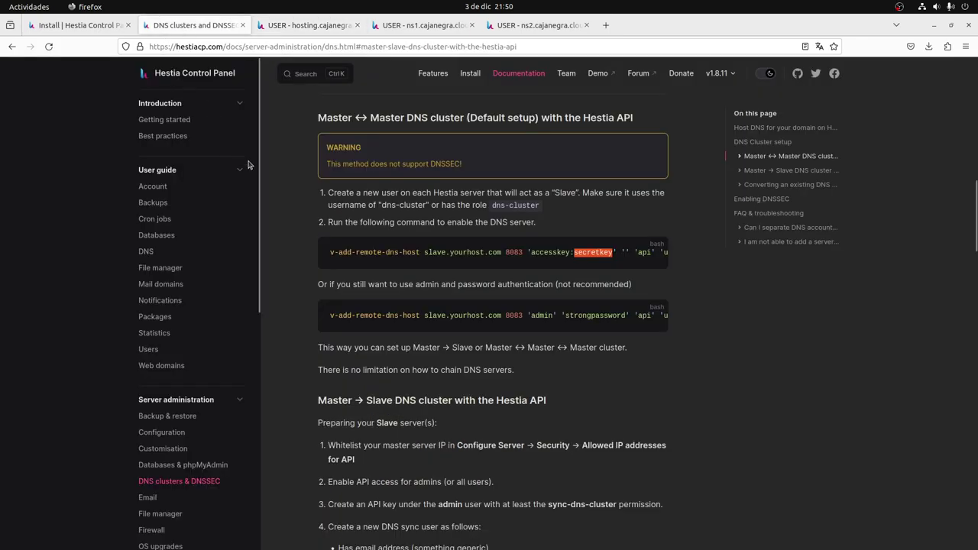
scroll(347, 312, "down", 3)
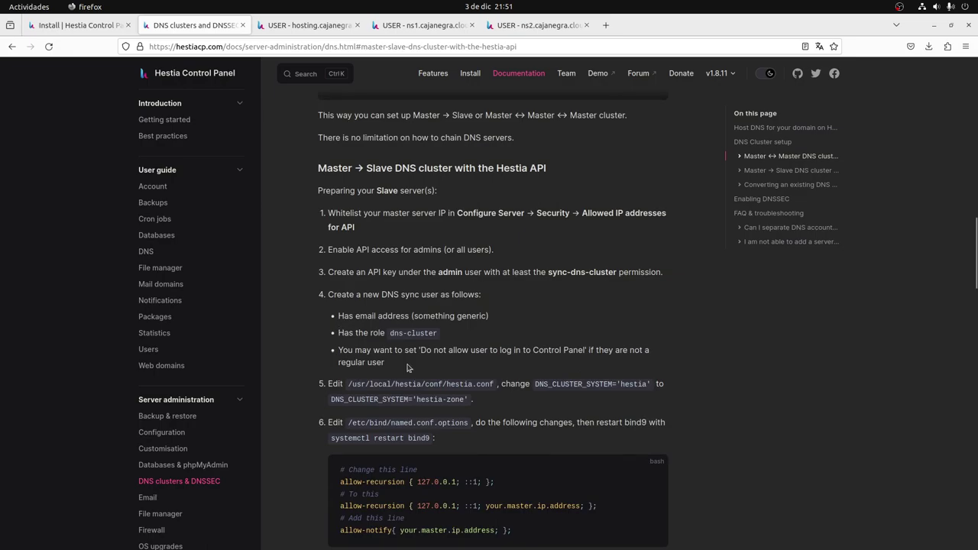
scroll(406, 348, "down", 2)
scroll(313, 355, "up", 1)
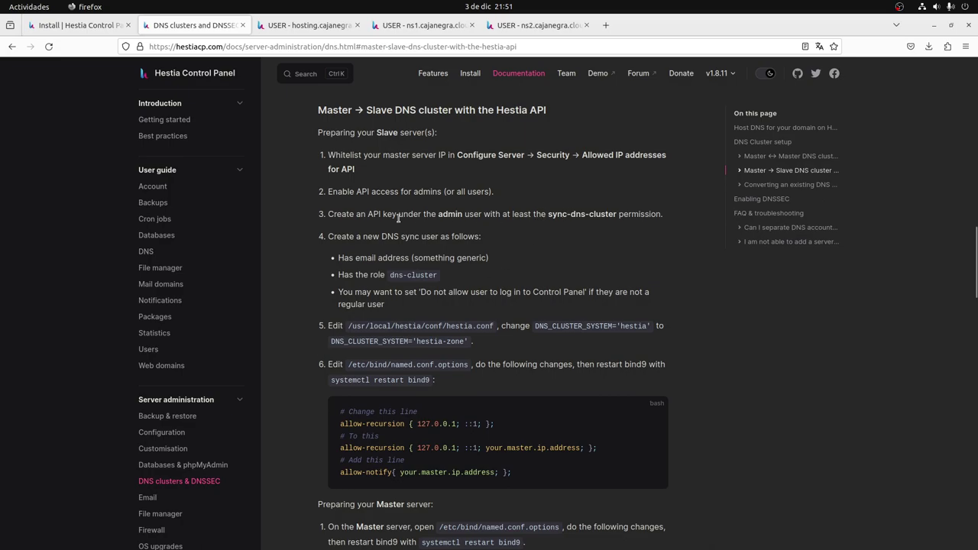
left_click_drag(334, 214, 463, 215)
left_click(440, 216)
Note the admin API key and sync-dns-cluster permission requirements, then open the admin's Access Keys.
scroll(430, 230, "up", 1)
left_click_drag(318, 169, 437, 166)
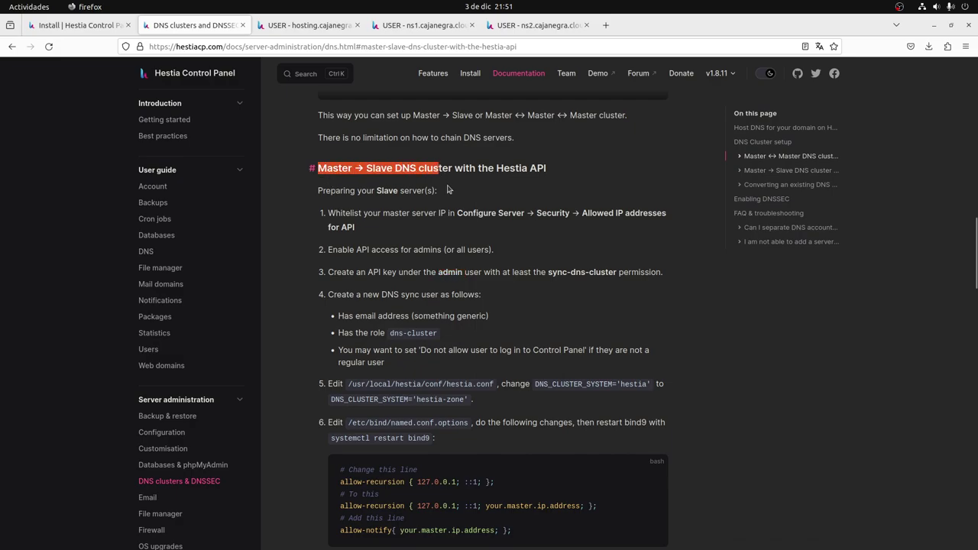
left_click(344, 268)
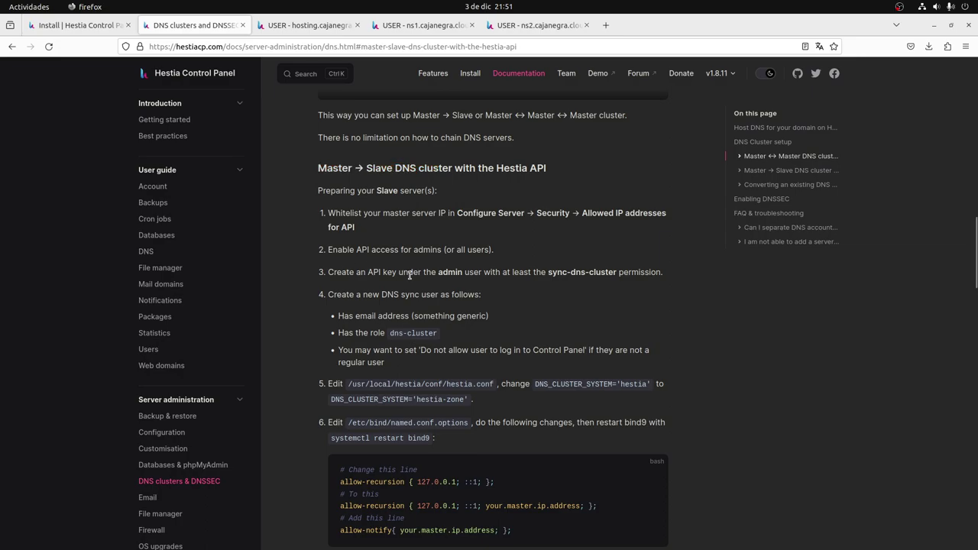
left_click_drag(399, 275, 469, 277)
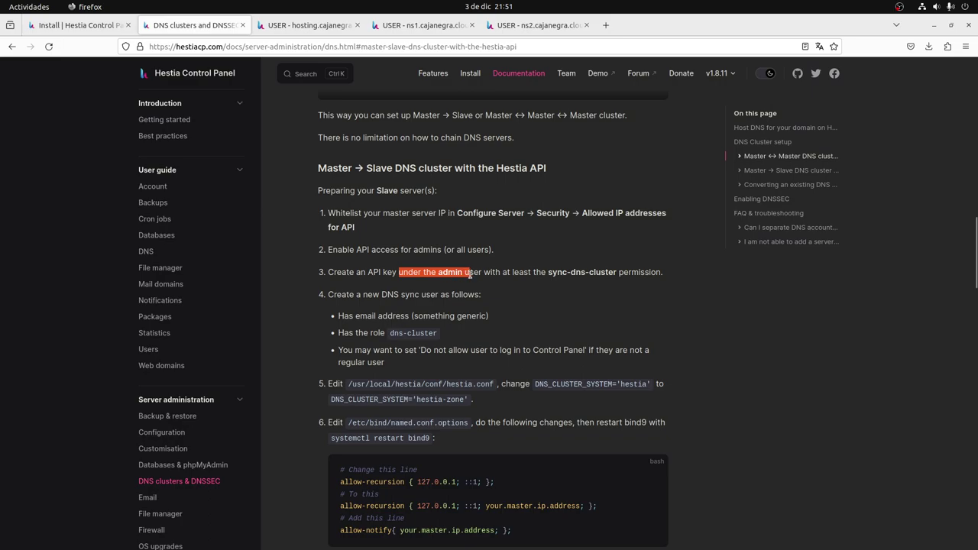
left_click_drag(547, 273, 618, 273)
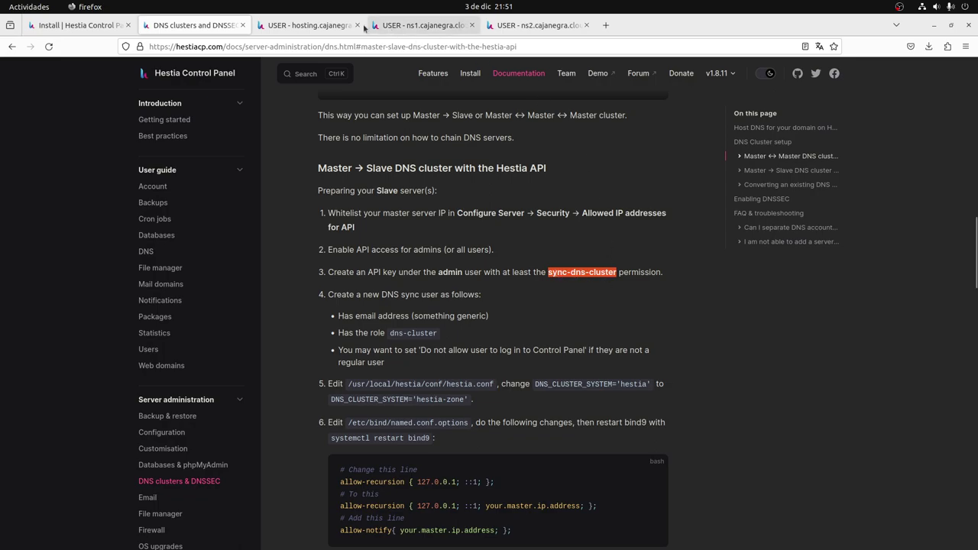
key("ctrl+Tab")
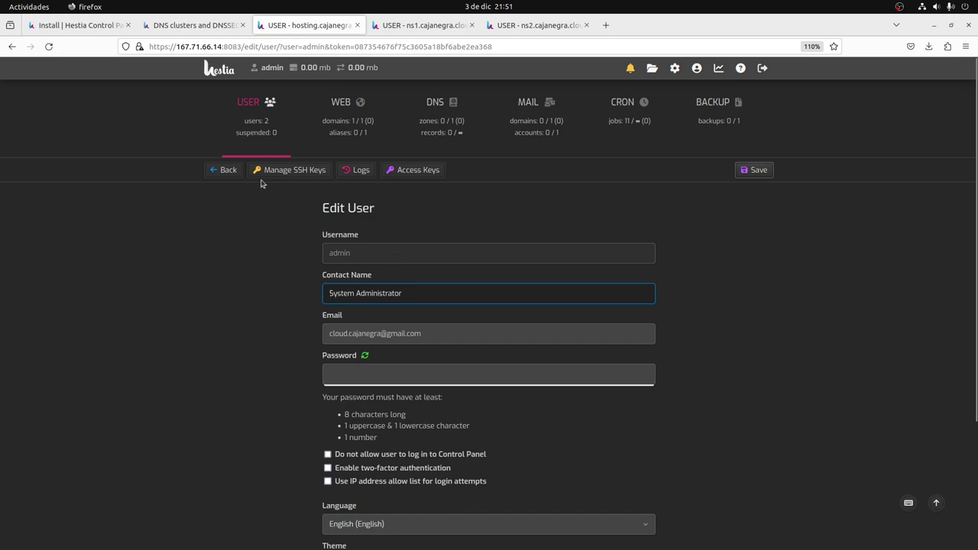
left_click(414, 171)
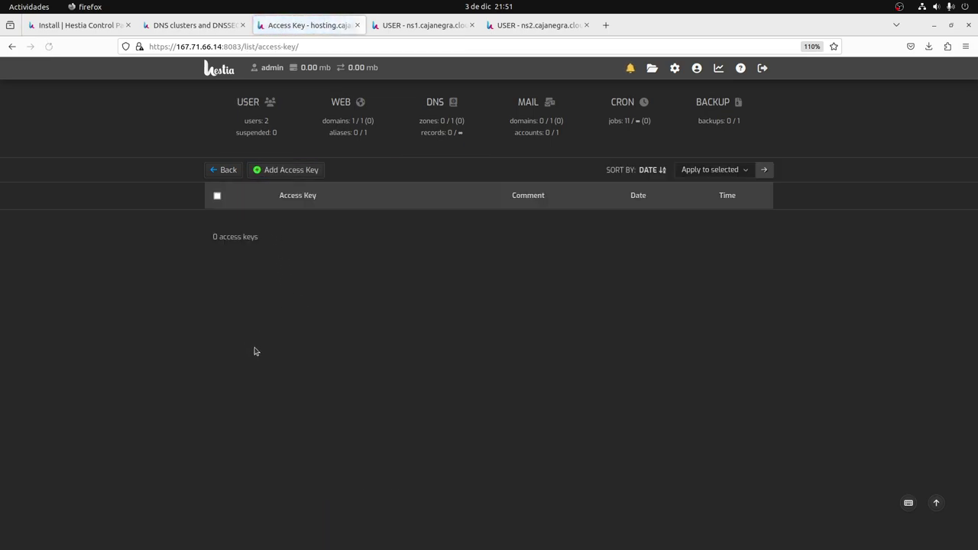
Start new admin access keys on the hosting and ns1 servers, ticking sync-dns-cluster on each.
left_click(271, 172)
left_click(328, 305)
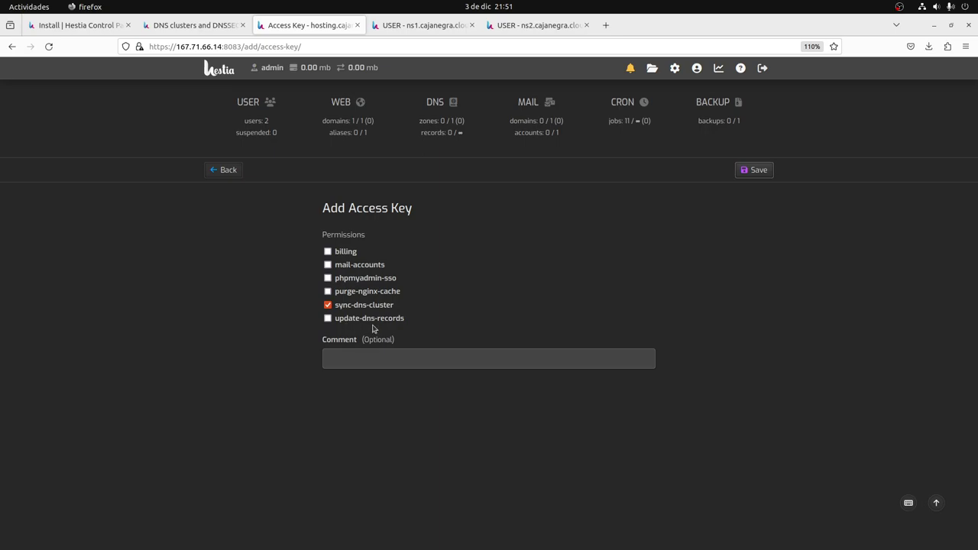
left_click(411, 27)
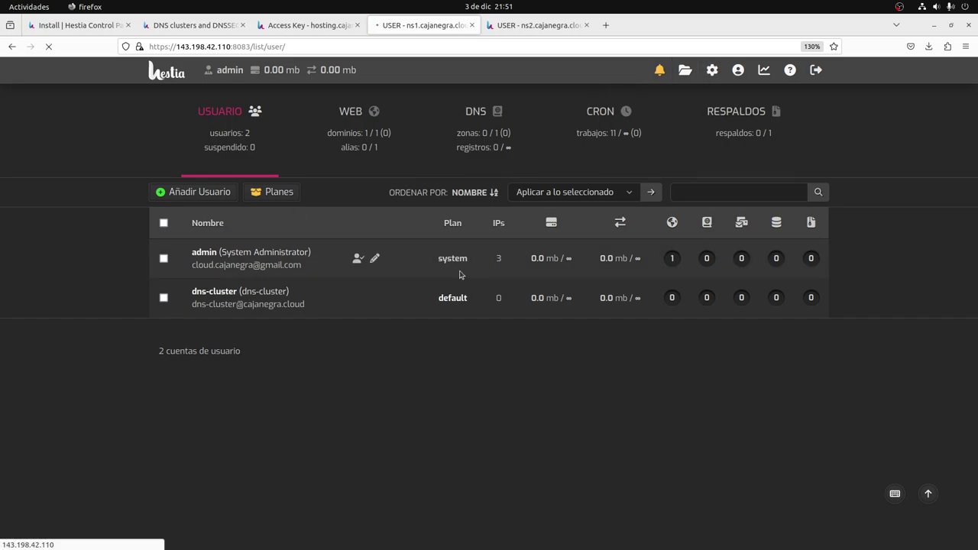
left_click(360, 259)
left_click(471, 193)
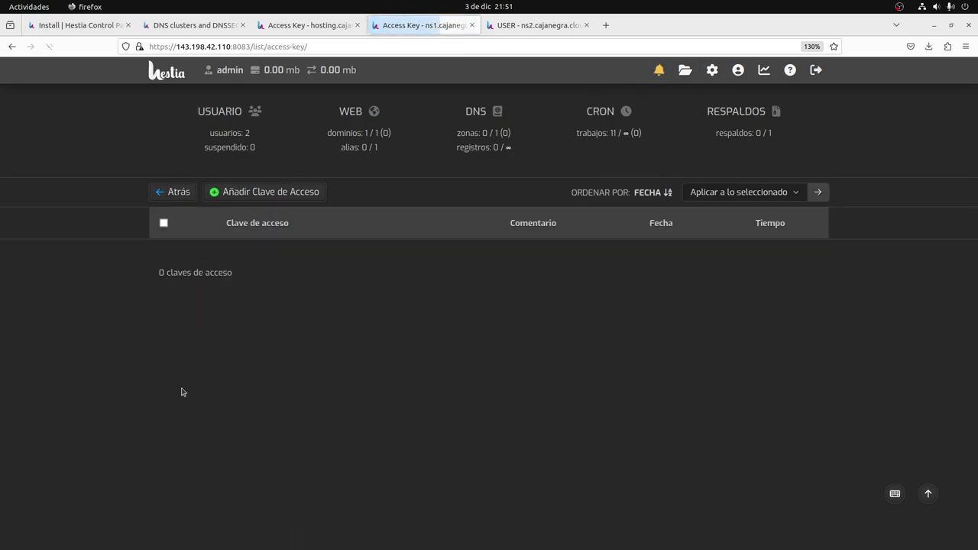
left_click(252, 196)
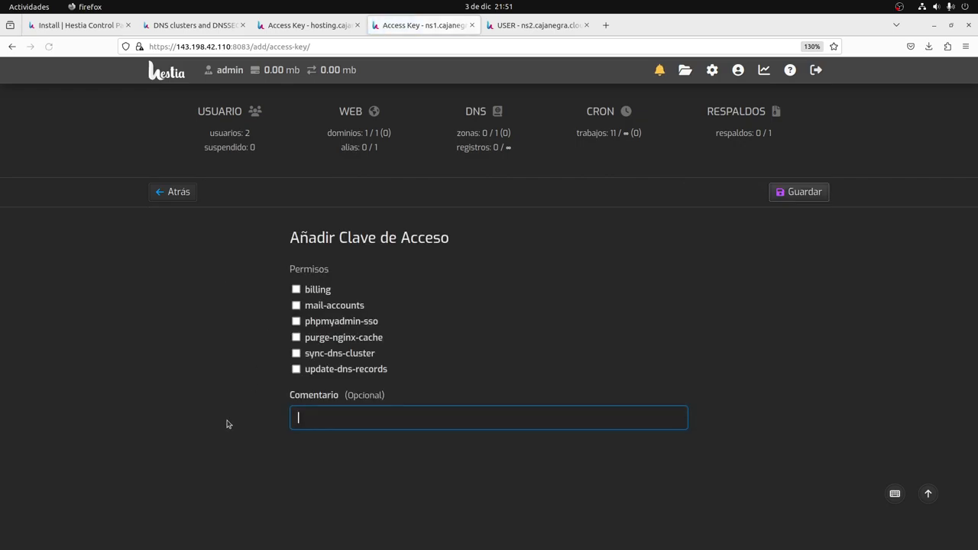
left_click(295, 353)
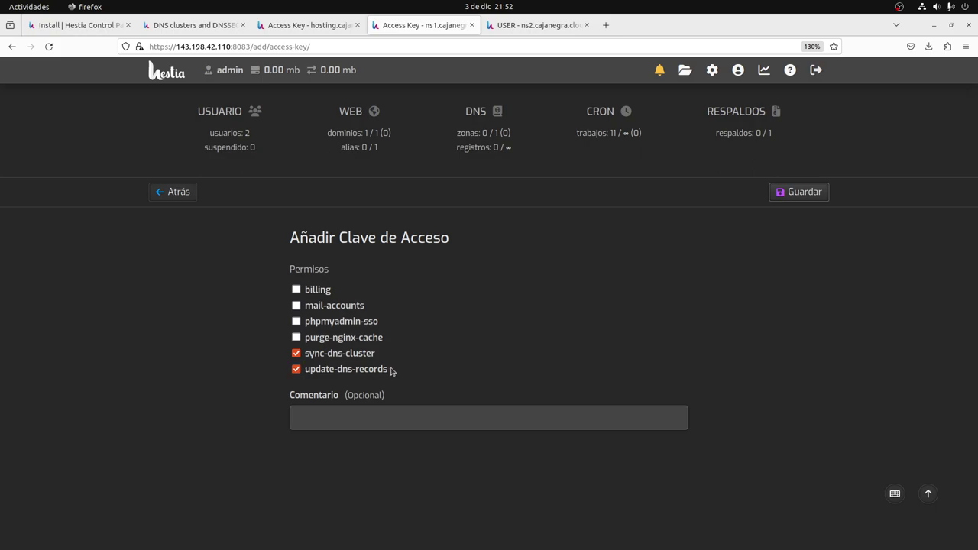
Compare the key forms across the hosting, ns1 and ns2 control panels.
left_click(321, 28)
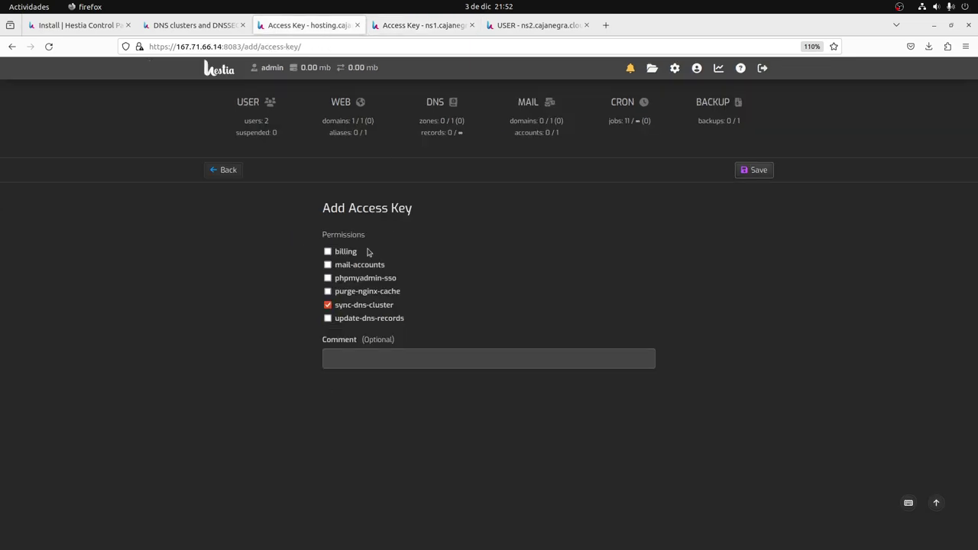
left_click(413, 26)
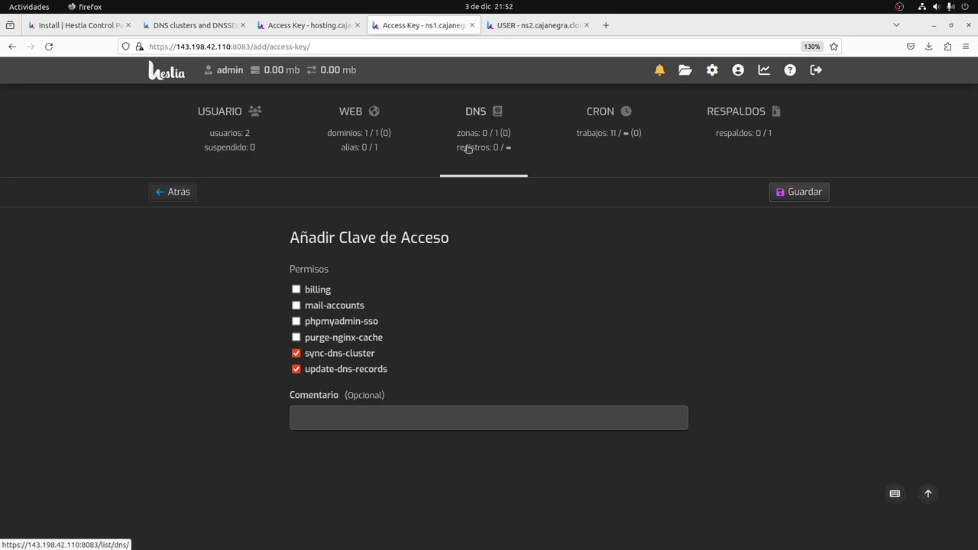
mouse_move(483, 159)
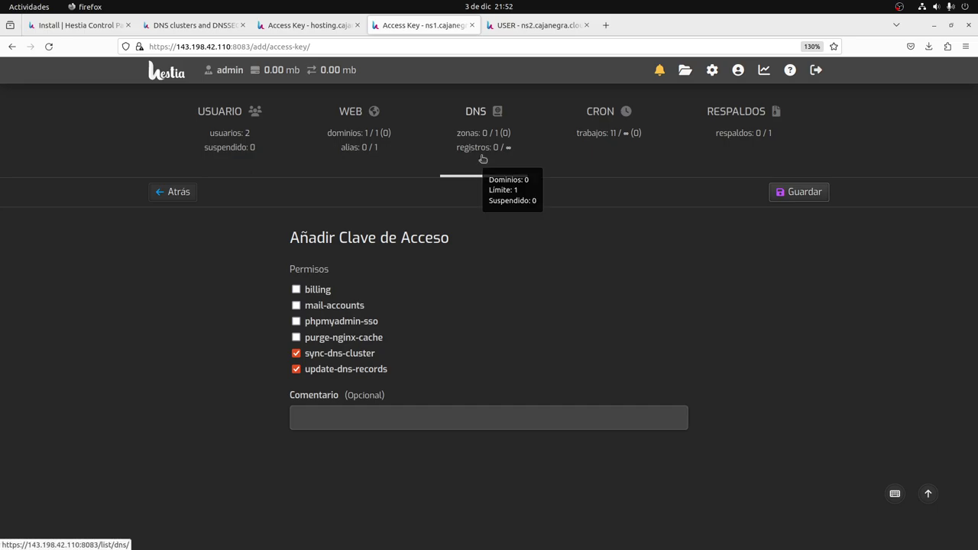
left_click(504, 25)
left_click(423, 29)
left_click(528, 29)
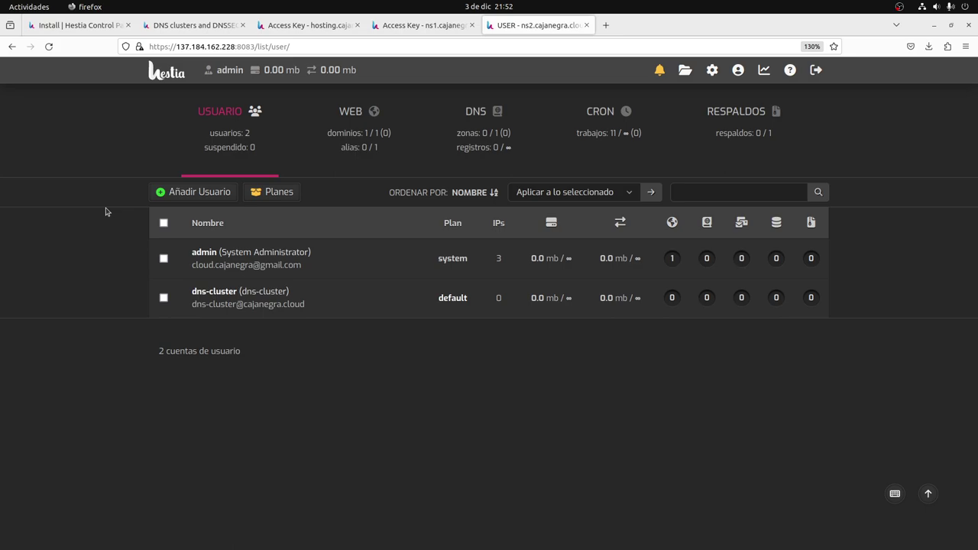
Save the hosting server's access key and select its generated Access Key ID.
left_click(307, 25)
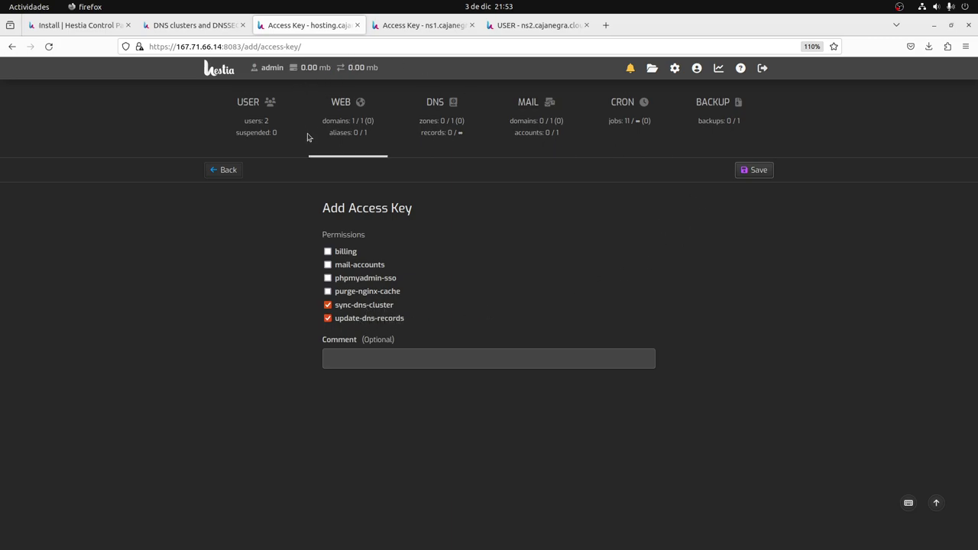
left_click(763, 171)
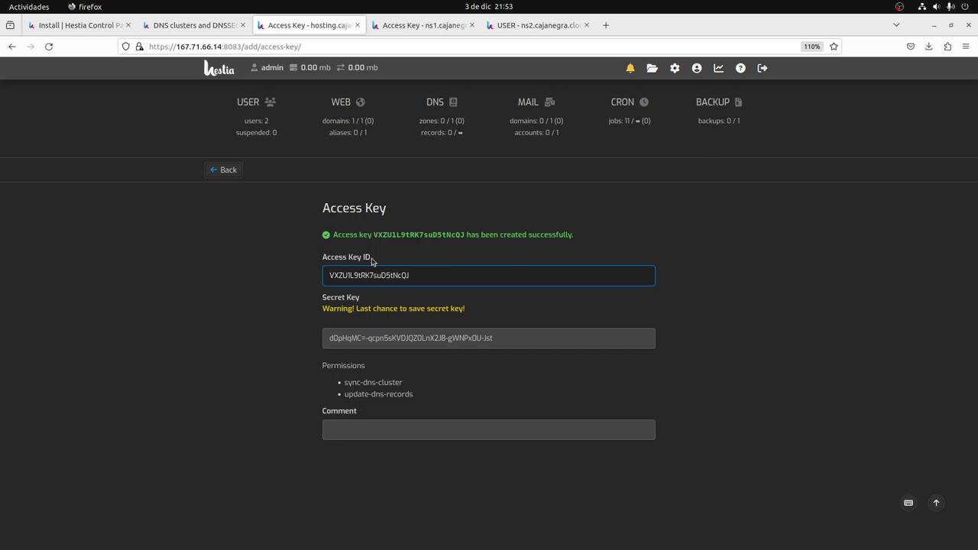
left_click_drag(437, 276, 313, 273)
key("ctrl+c")
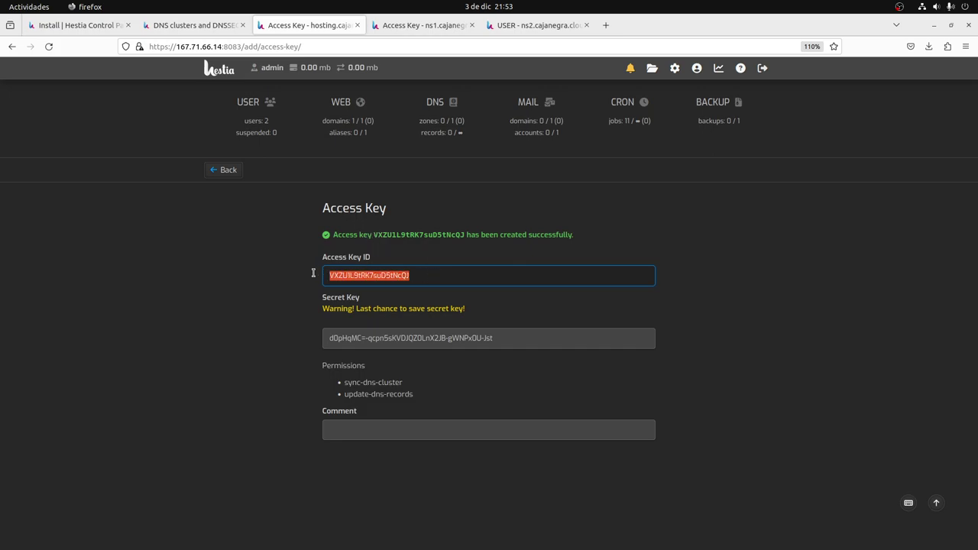
key("alt+Tab")
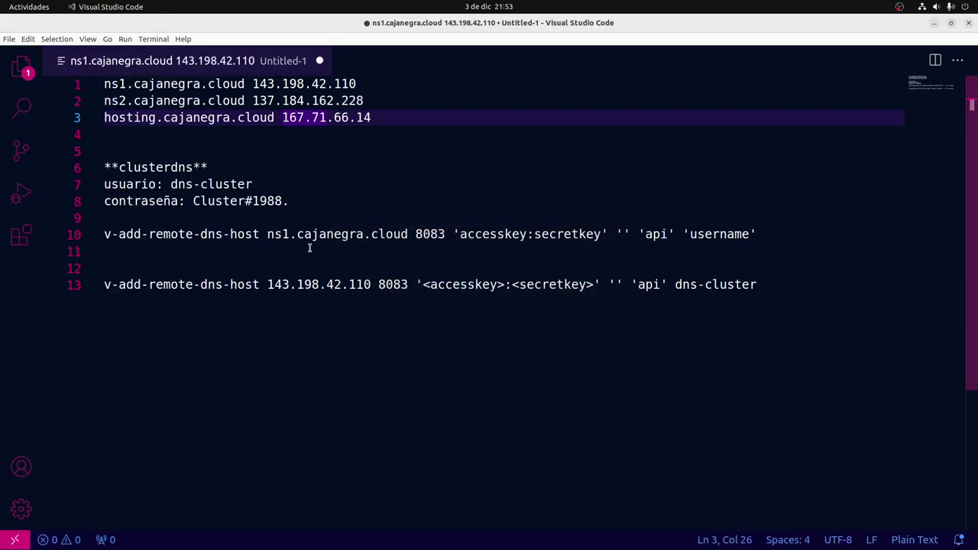
Undo stray edits and paste the access key ID on a new line below the hosting IP.
key("Delete")
key("Return")
key("BackSpace")
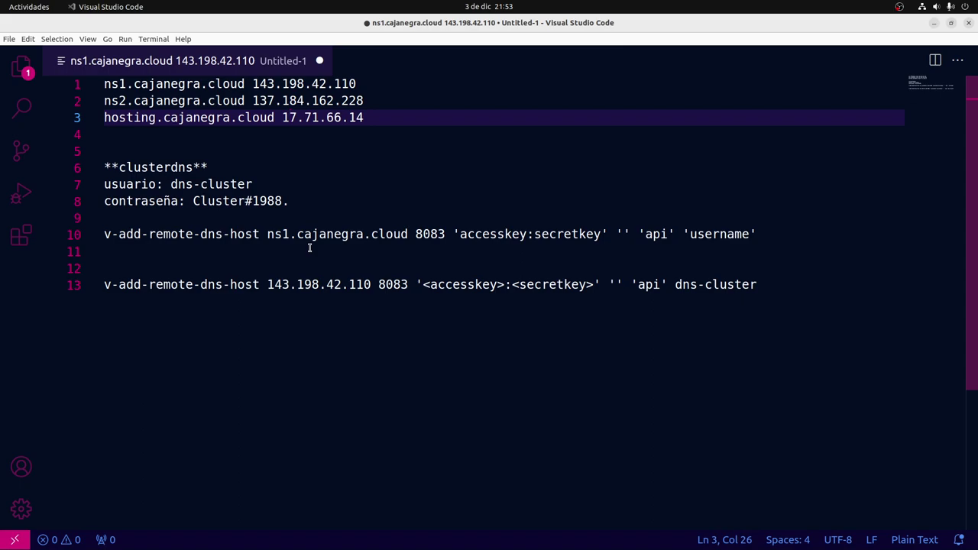
key("ctrl+z")
key("ctrl+z")
key("ctrl+z")
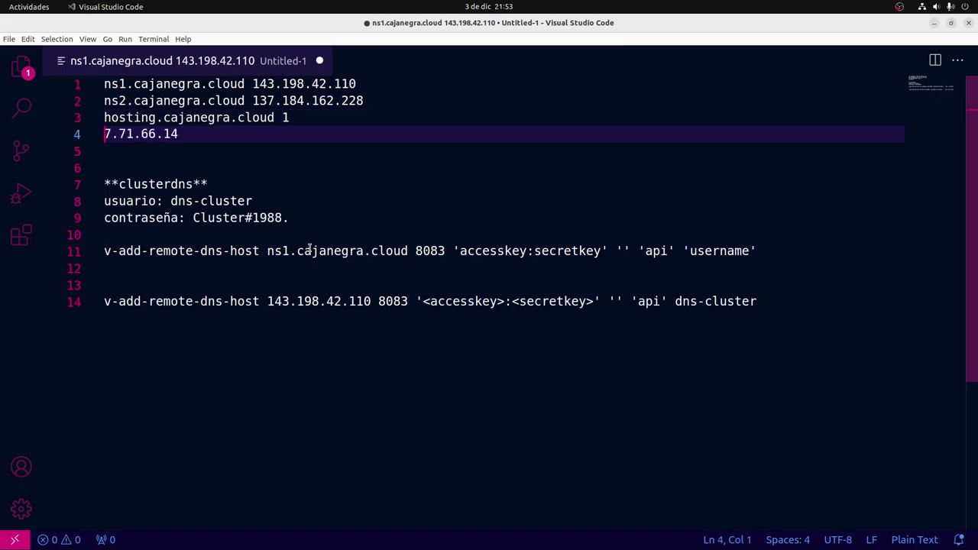
key("Delete")
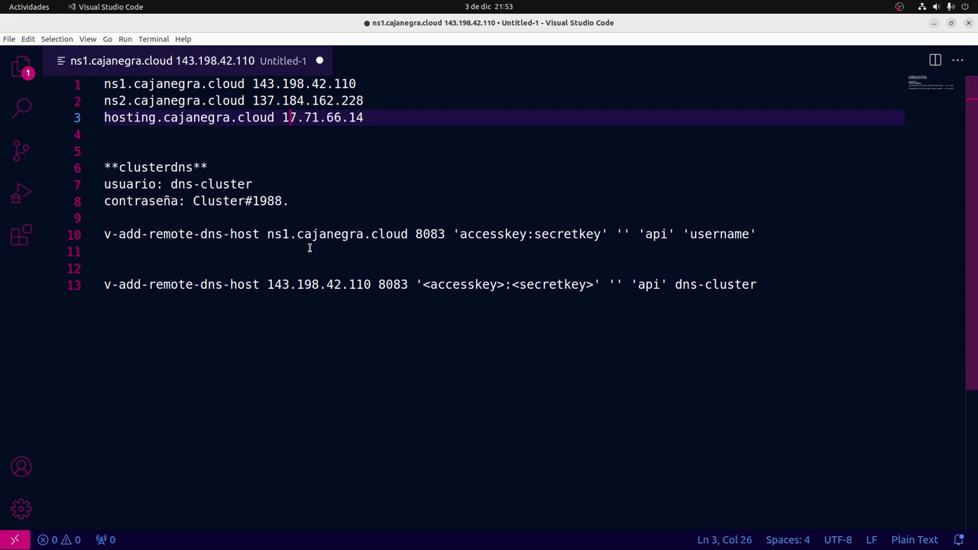
type("6")
key("End")
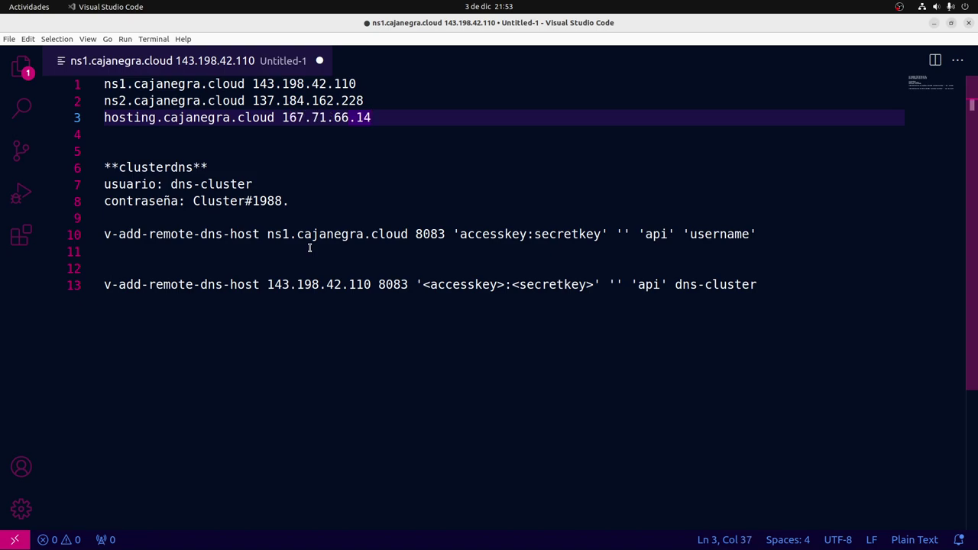
key("Return")
key("ctrl+v")
key("Return")
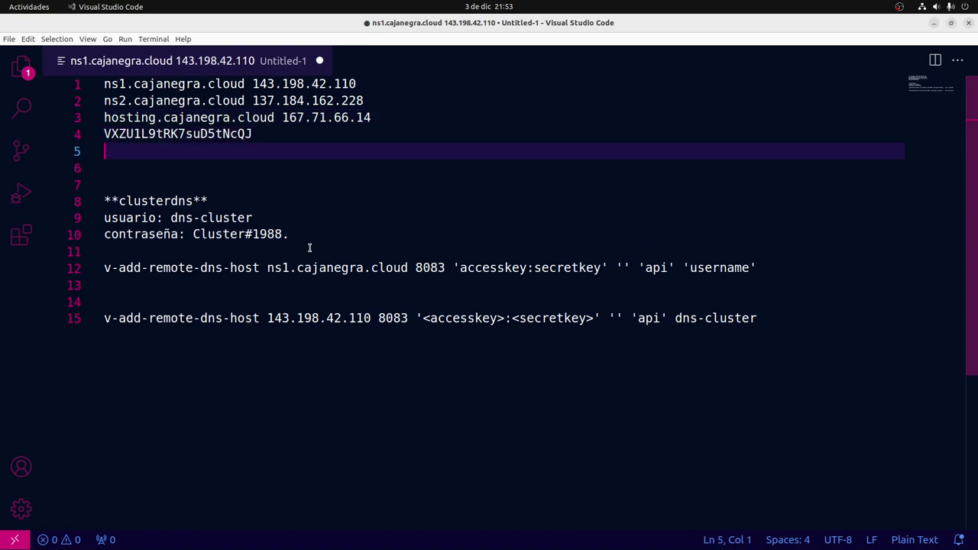
Copy the one-time secret key from the key page and paste it into the notes.
key("alt+Tab")
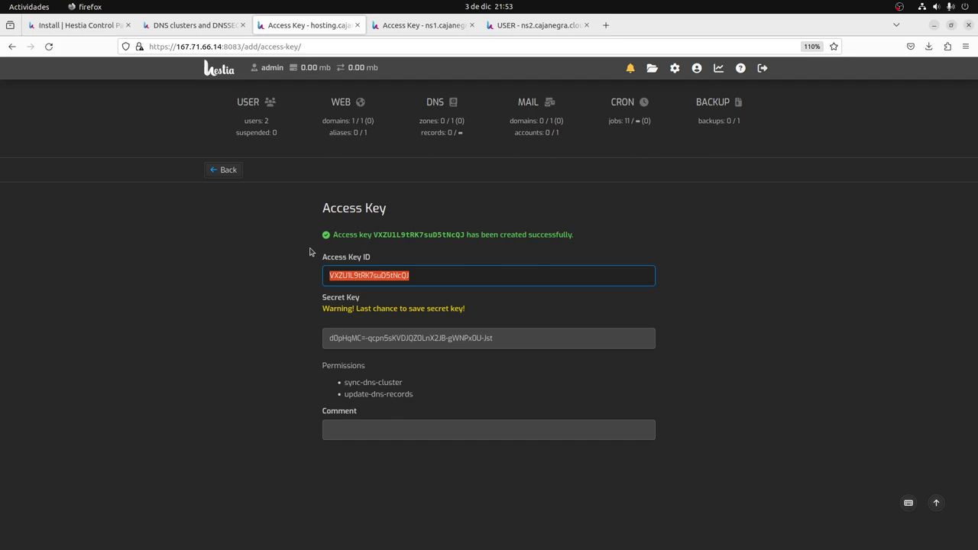
triple_click(368, 339)
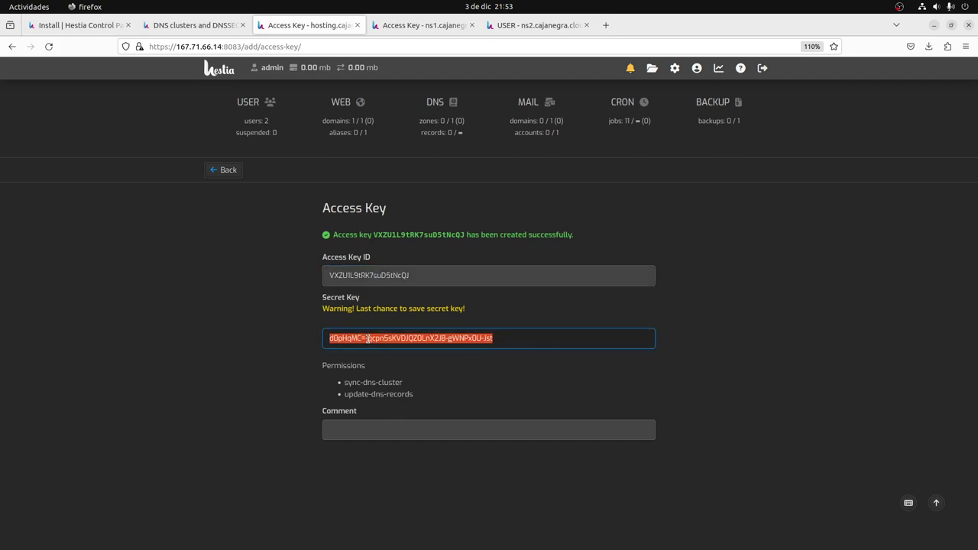
key("alt+Tab")
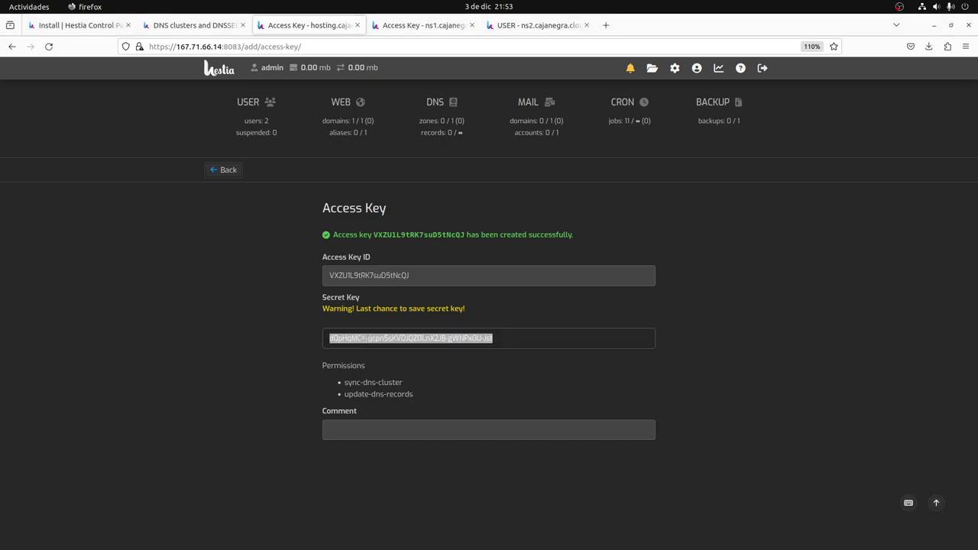
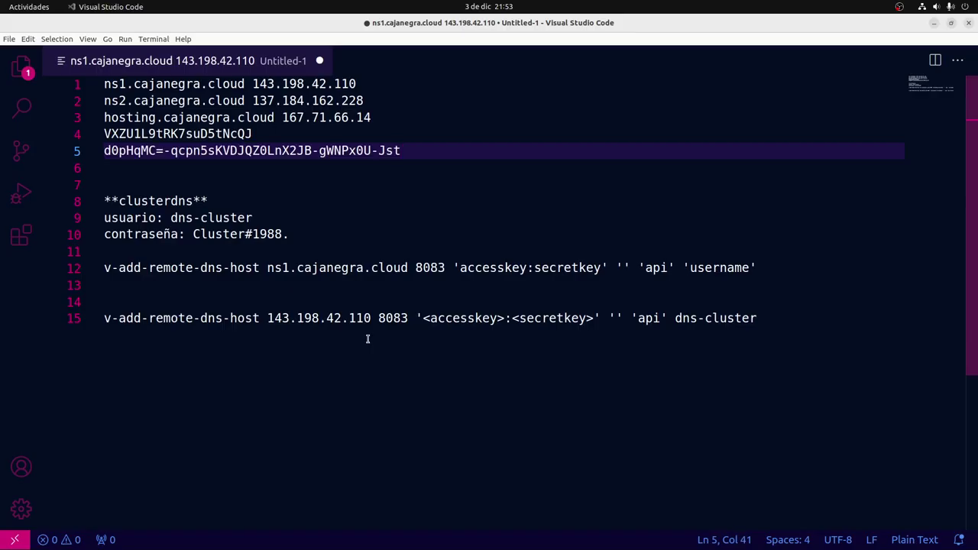
Tidy the blank lines around the ns2 and hosting entries, then return to the key page.
key("Up")
key("Up")
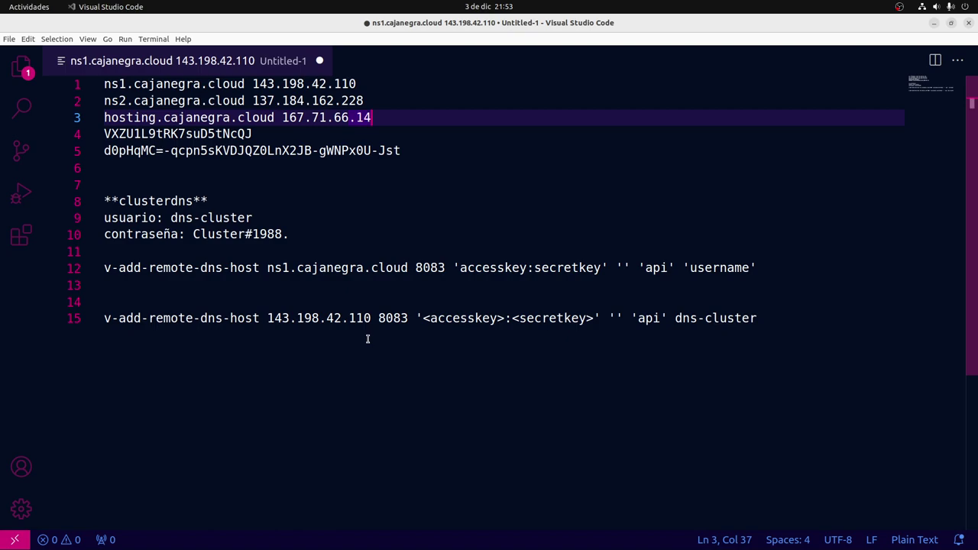
key("Return")
key("Return")
key("Up")
key("Up")
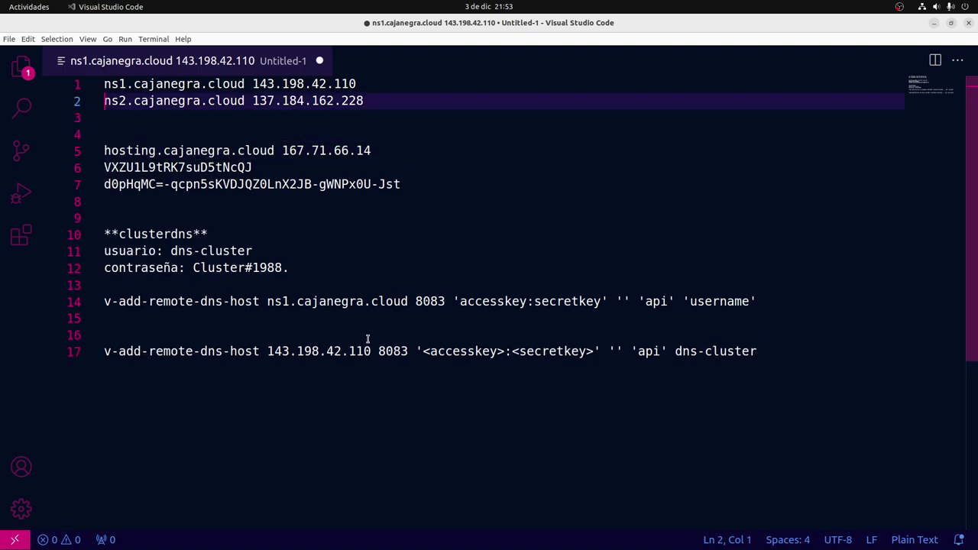
key("Return")
key("Down")
key("Down")
key("BackSpace")
key("Up")
key("Up")
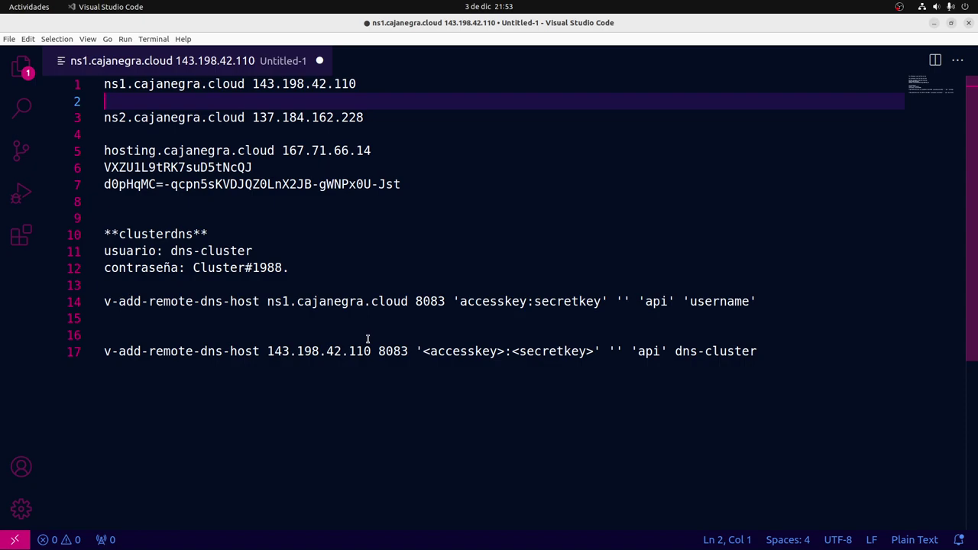
key("Down")
key("Down")
key("Down")
key("Down")
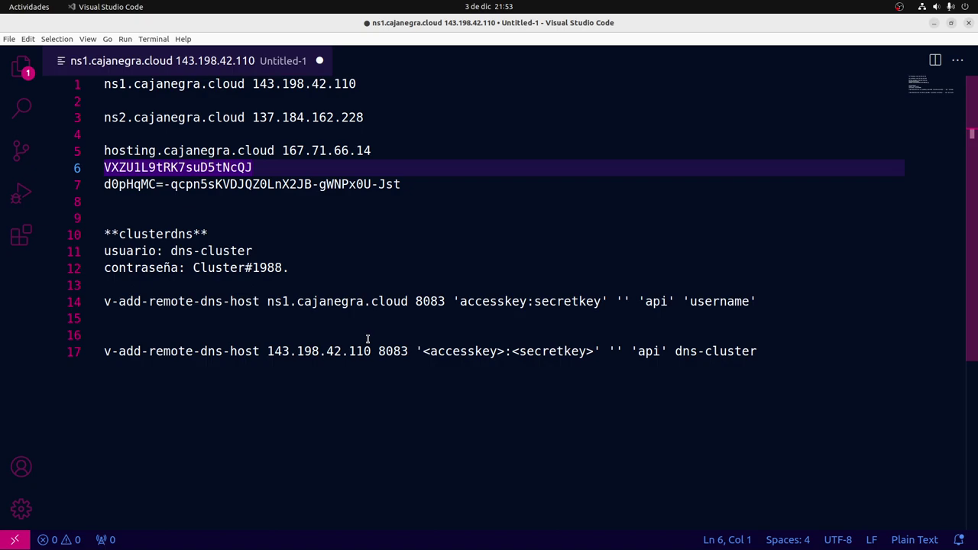
key("alt+Tab")
left_click(351, 429)
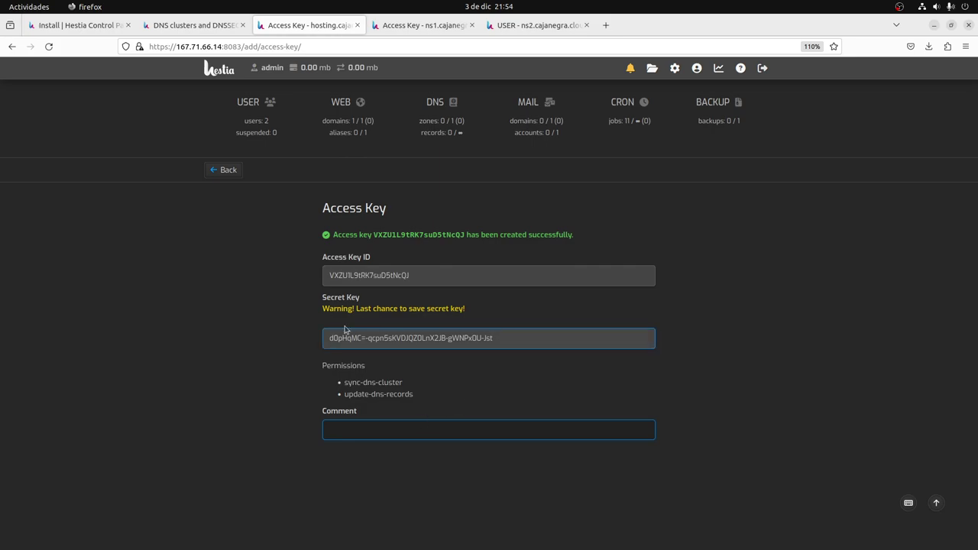
Return to the access key list, view the new key's details, and go back.
left_click(221, 171)
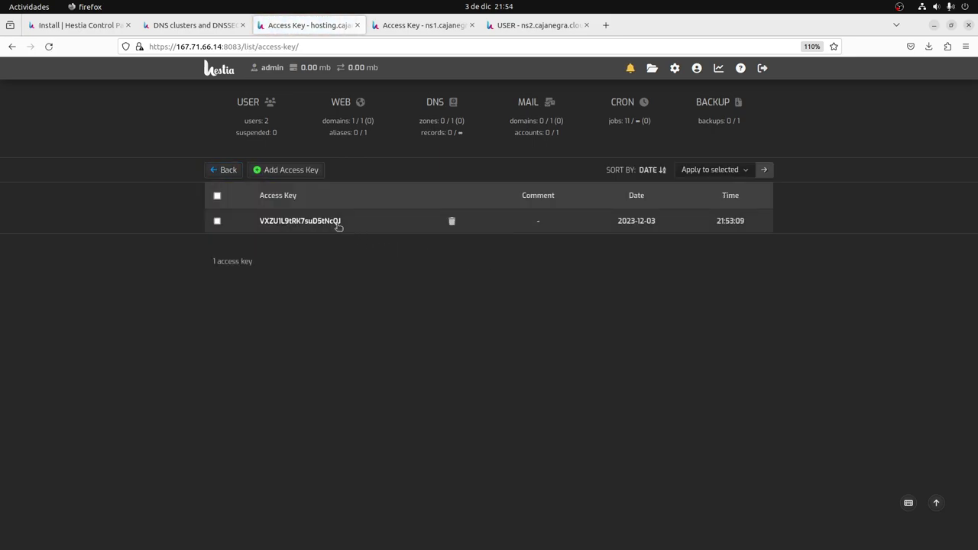
left_click(334, 222)
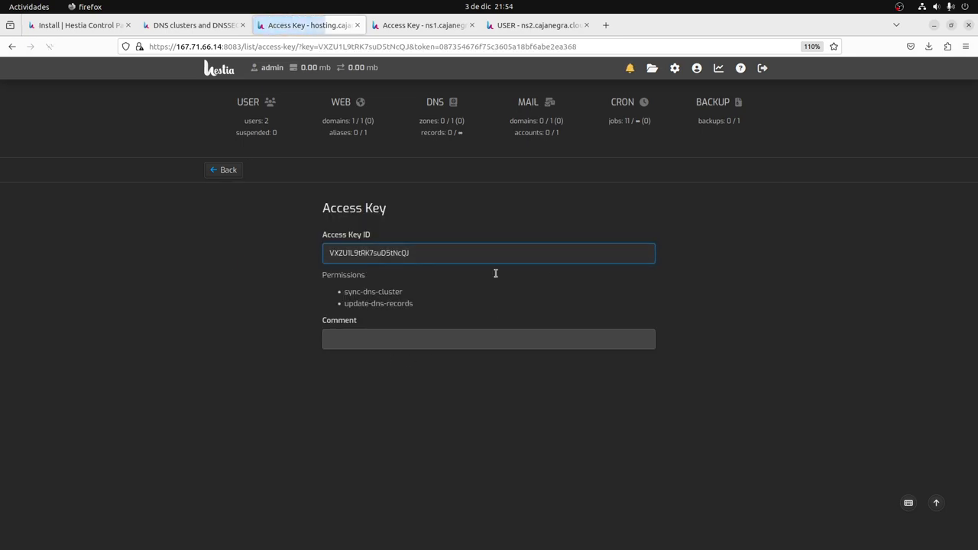
left_click(394, 339)
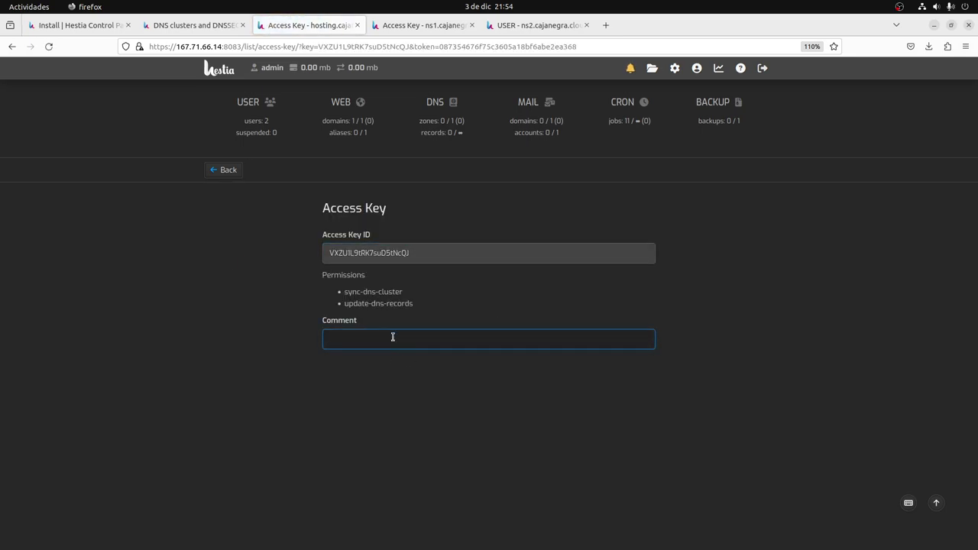
left_click(226, 170)
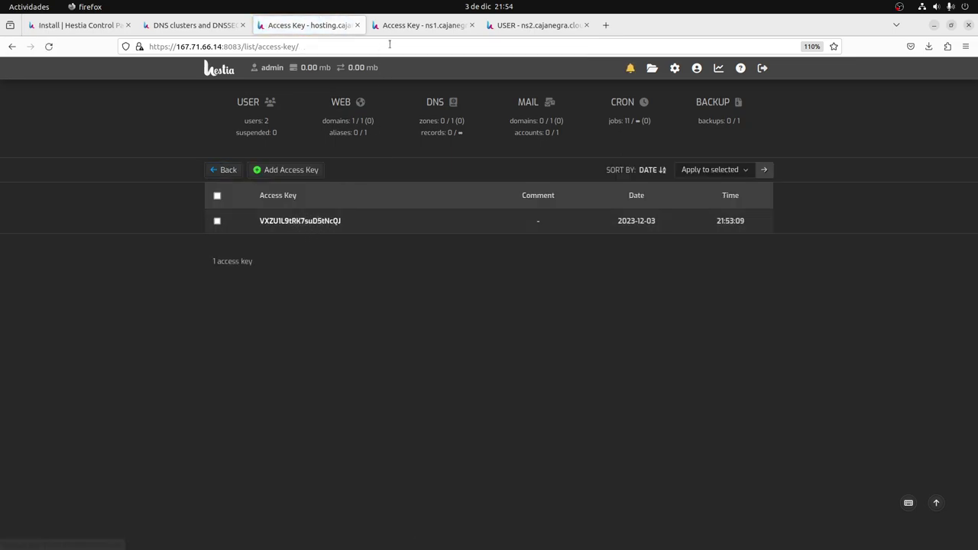
Find and highlight the Configure Server → Security path in the DNS cluster docs.
left_click(195, 25)
scroll(363, 284, "up", 1)
scroll(364, 285, "up", 3)
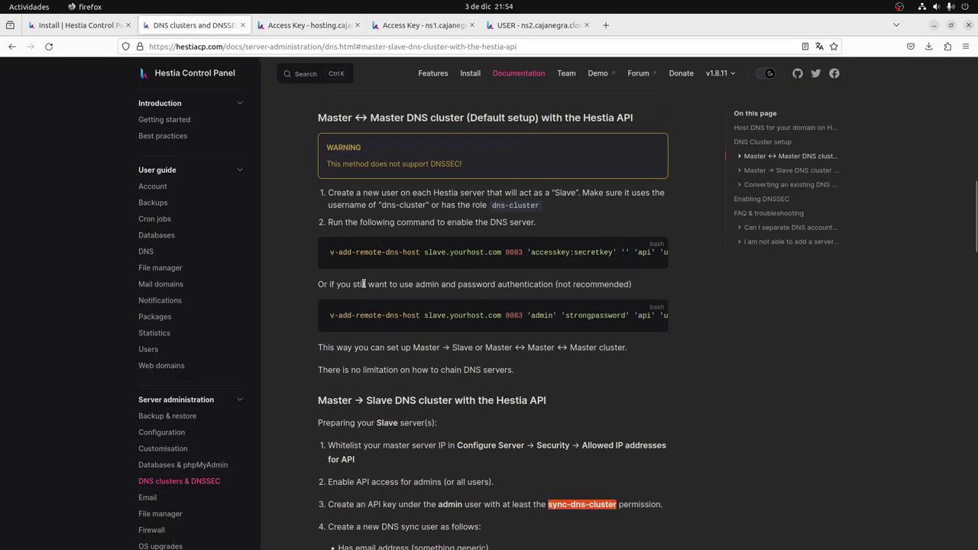
scroll(363, 284, "up", 1)
scroll(364, 284, "up", 3)
scroll(362, 284, "down", 5)
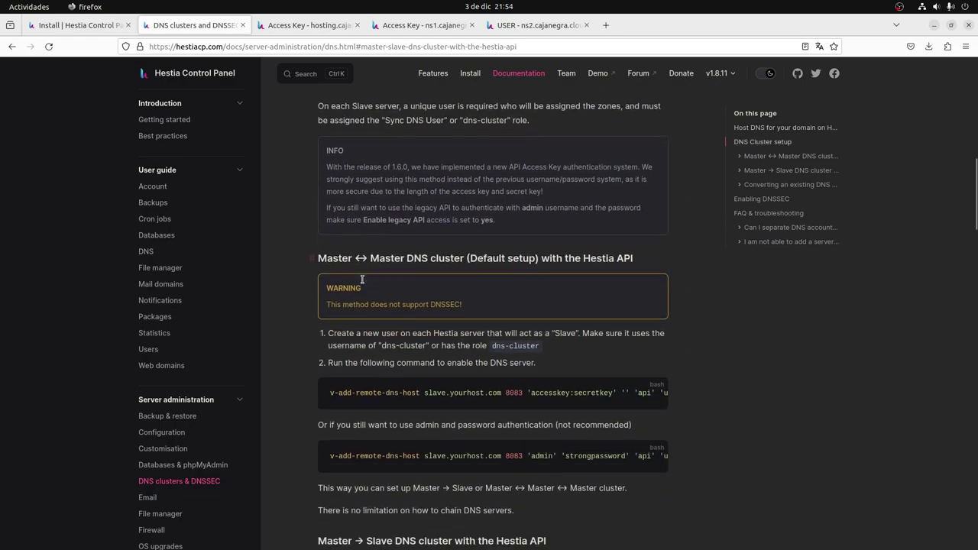
scroll(362, 282, "down", 2)
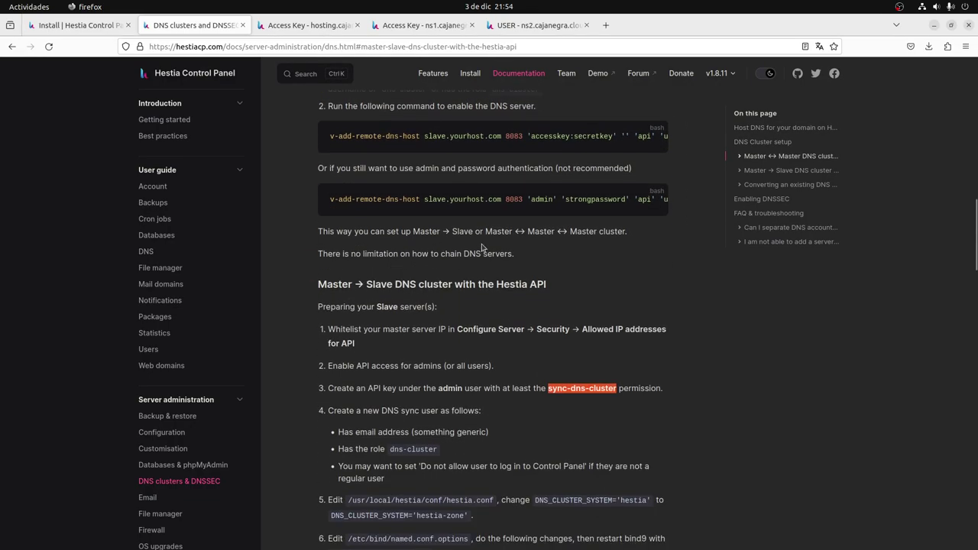
scroll(482, 246, "up", 1)
scroll(482, 245, "down", 1)
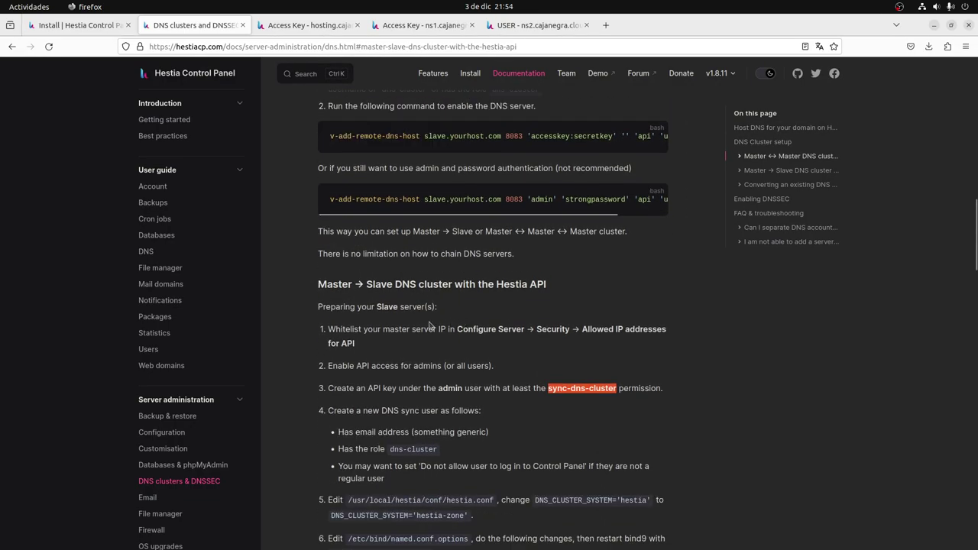
left_click_drag(457, 329, 650, 349)
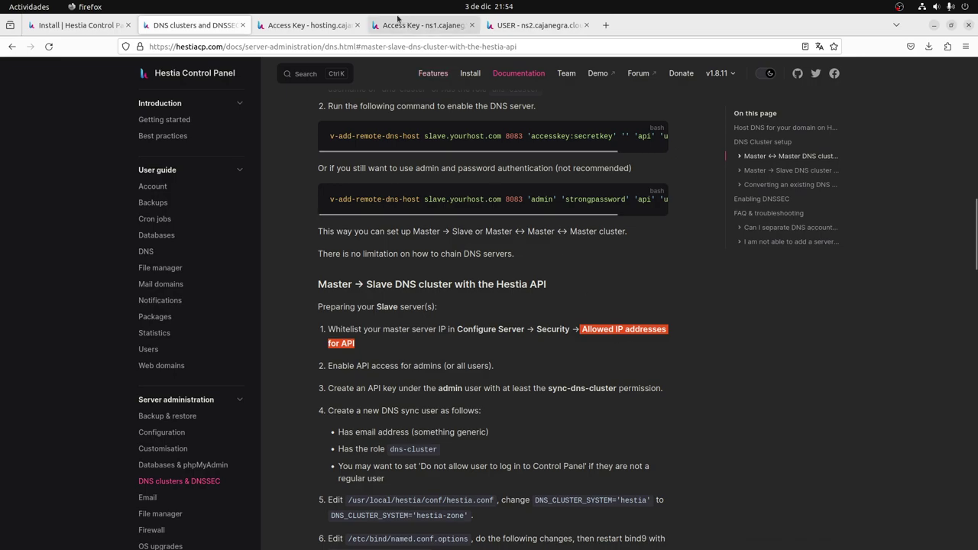
Glance at the notes, re-highlight the Security step, then return to the access key list.
key("alt+Tab")
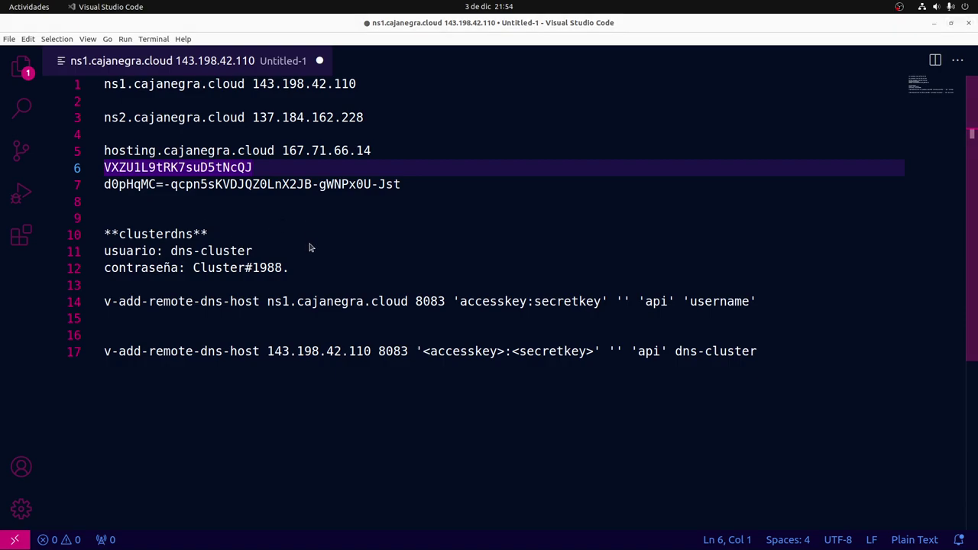
key("alt+Tab")
left_click(309, 25)
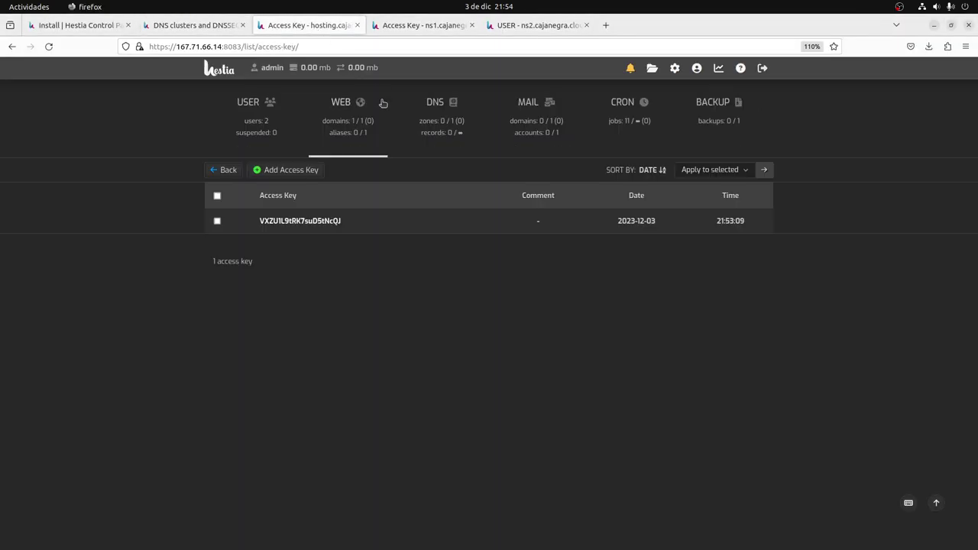
left_click(195, 25)
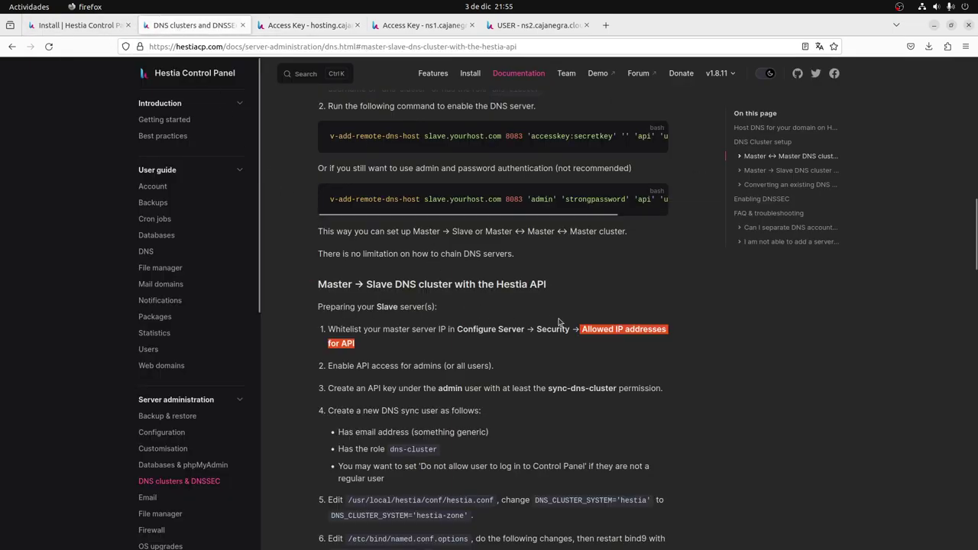
left_click_drag(493, 329, 638, 333)
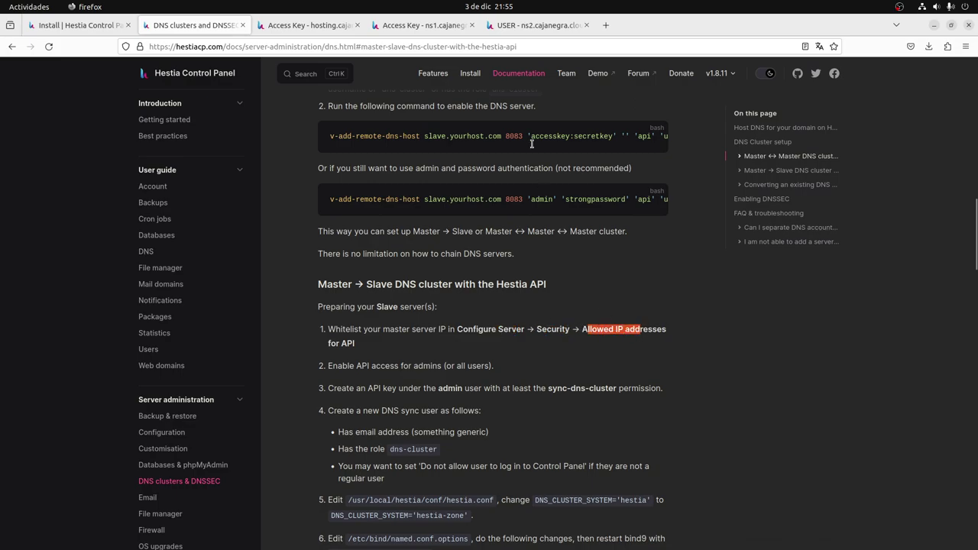
left_click(317, 26)
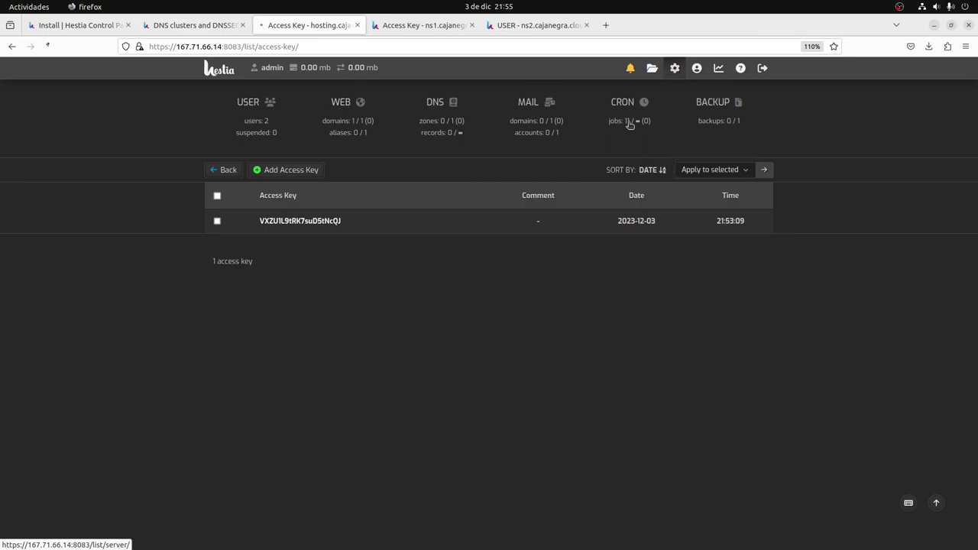
In server configuration Security > System, set API access to enabled for all users.
left_click(674, 70)
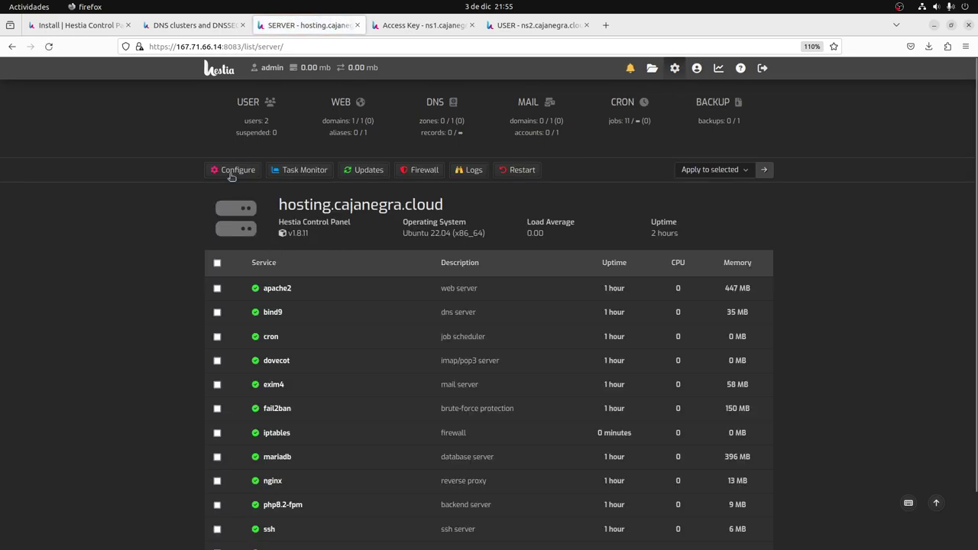
left_click(227, 171)
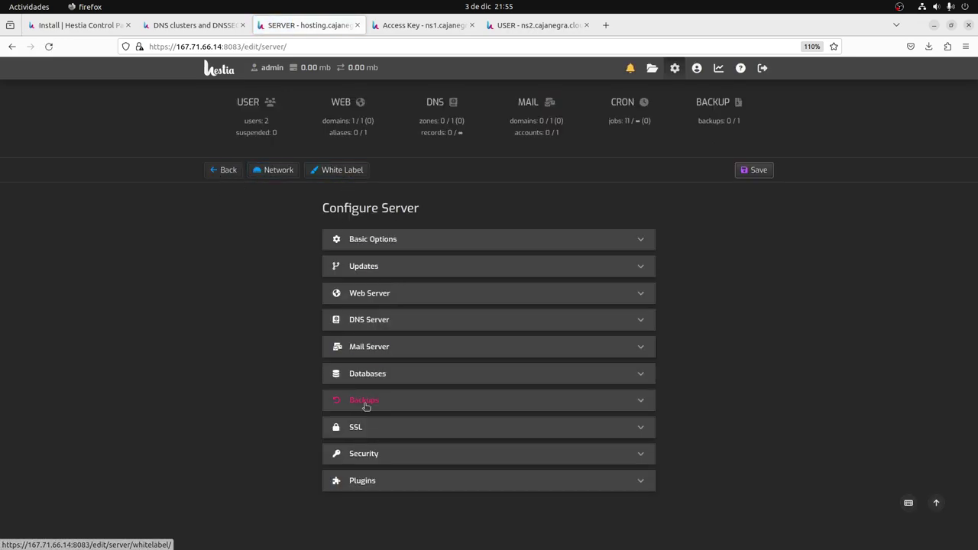
left_click(515, 457)
scroll(295, 448, "down", 2)
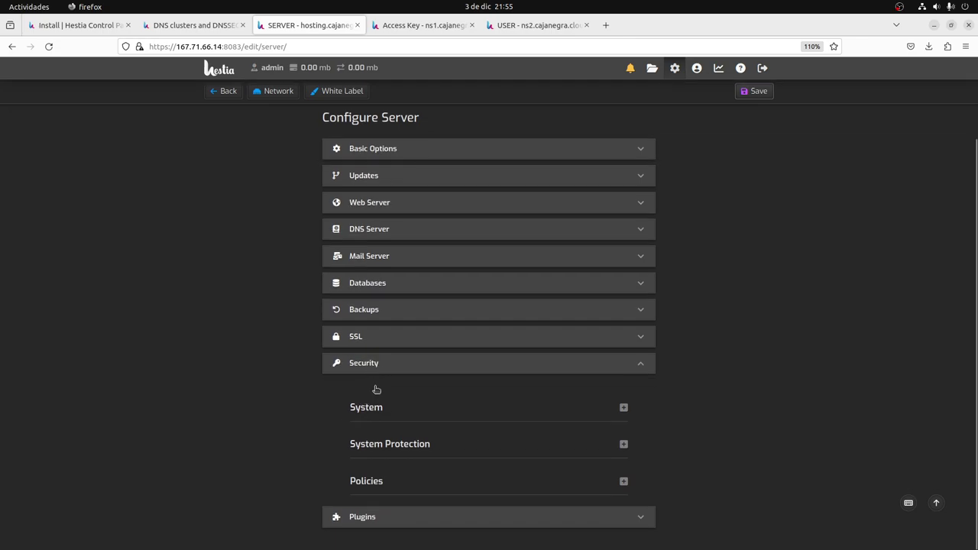
left_click(388, 411)
scroll(331, 412, "down", 1)
scroll(328, 367, "down", 4)
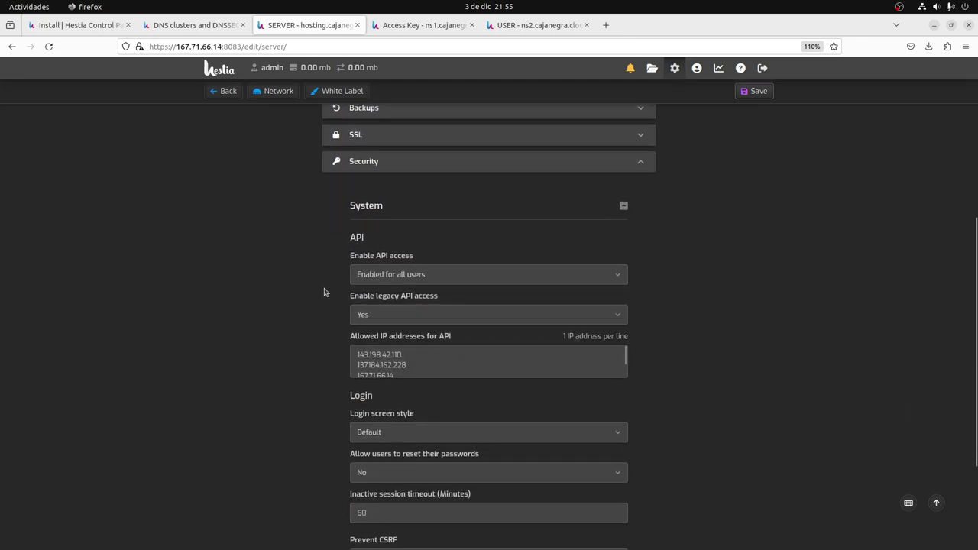
left_click(416, 276)
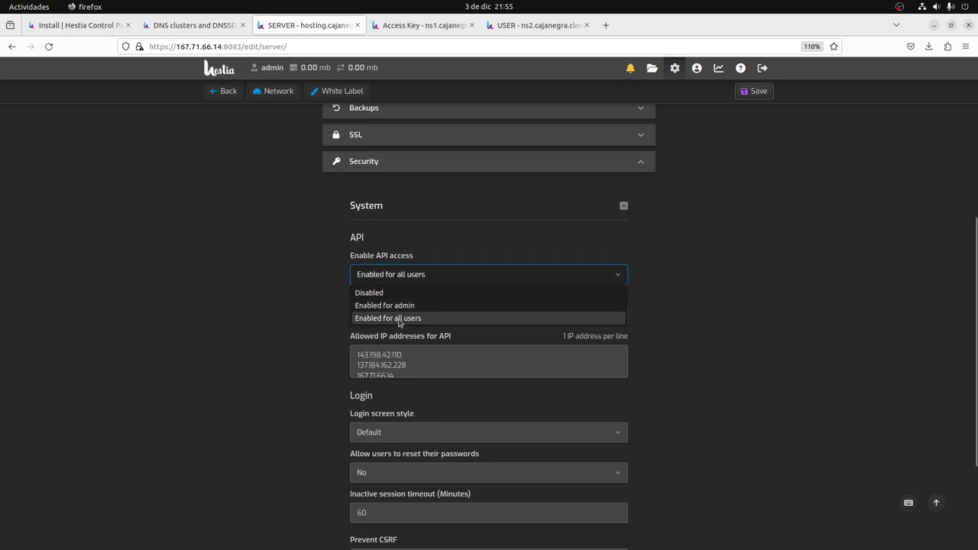
left_click(300, 289)
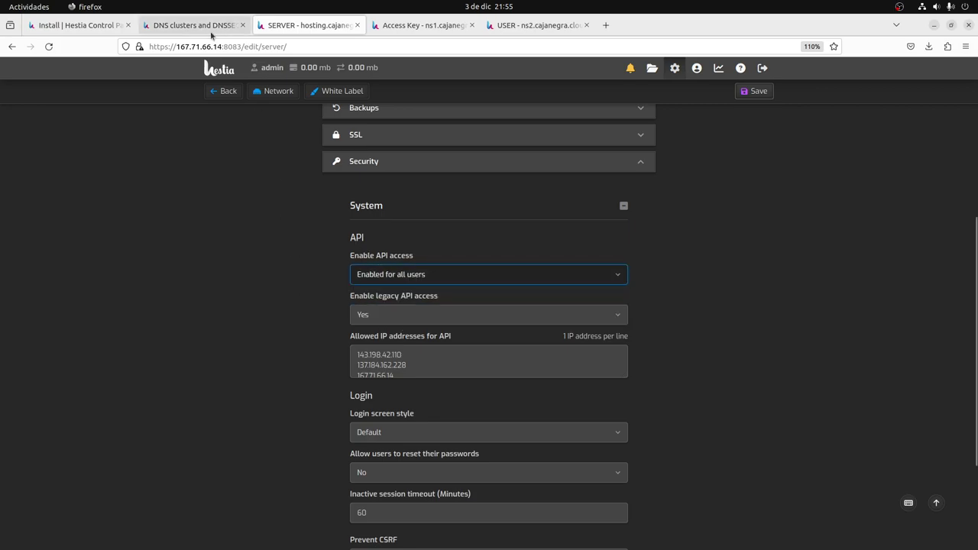
Check the docs note about API access for admins.
left_click(195, 25)
left_click_drag(409, 367, 494, 367)
left_click(447, 367)
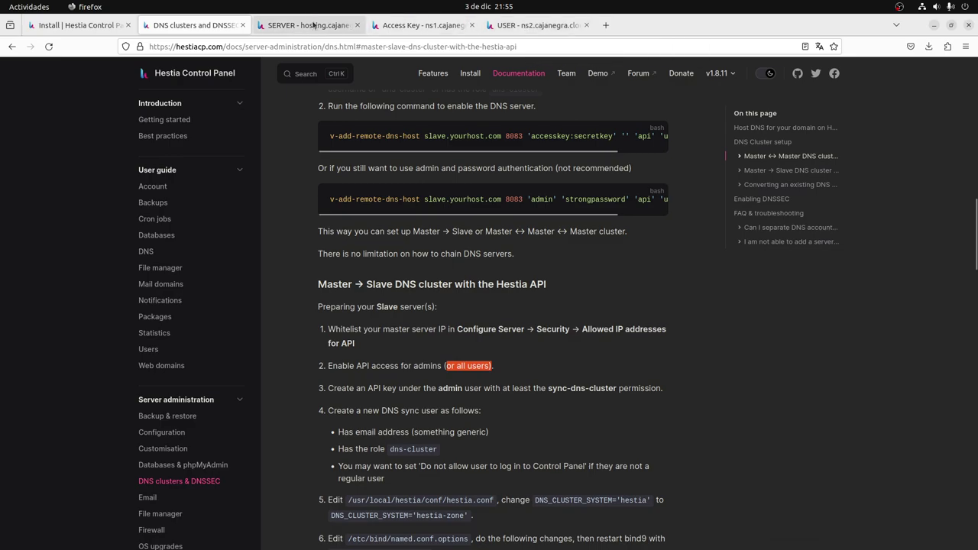
left_click(313, 27)
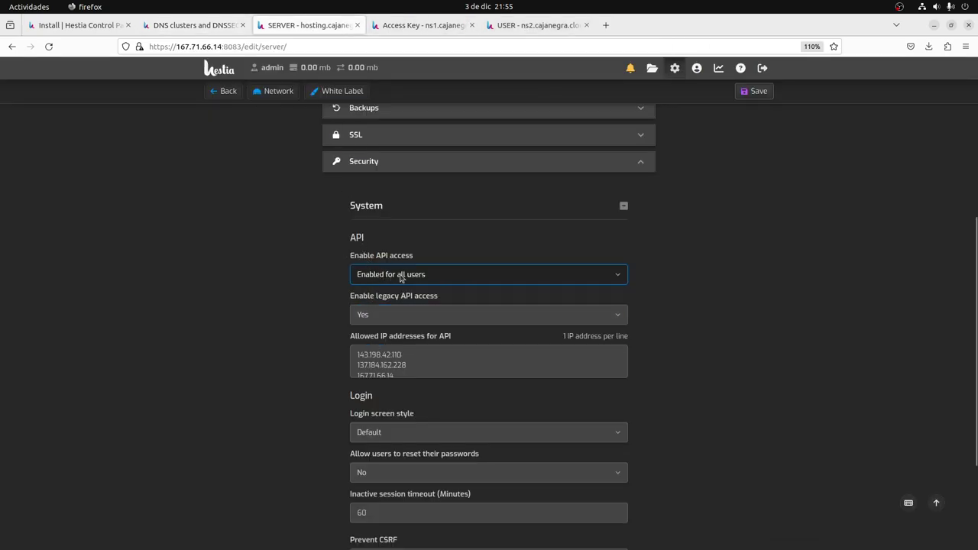
Verify allowed IPs 143.198.42.110, 137.184.162.228 and 167.71.66.14 against the server notes.
left_click_drag(355, 355, 404, 376)
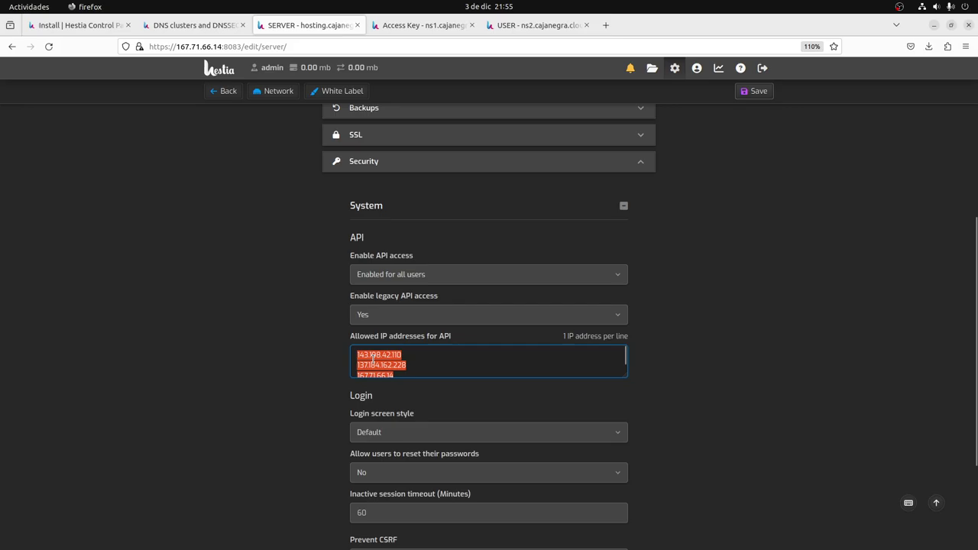
key("alt+Tab")
left_click(255, 84)
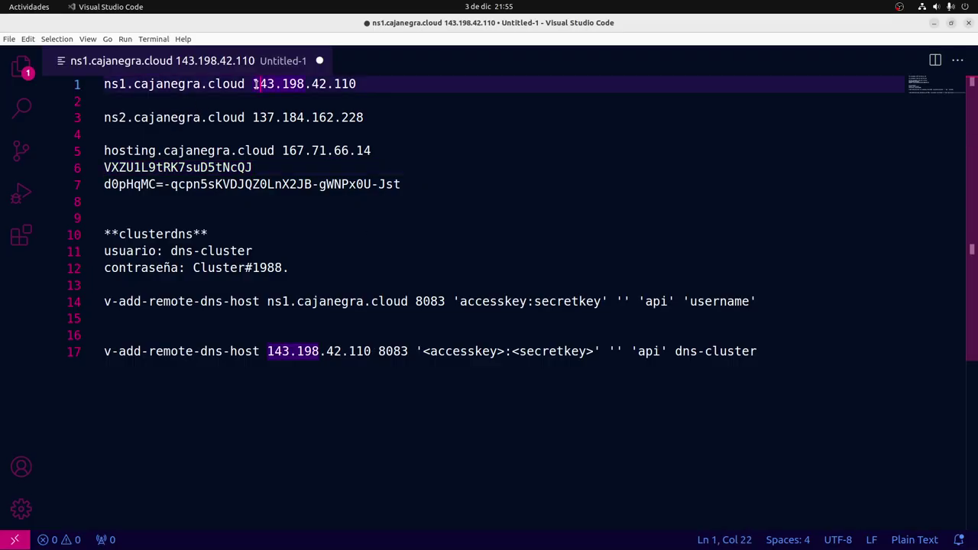
left_click_drag(253, 116, 304, 117)
left_click_drag(282, 151, 306, 152)
key("alt+Tab")
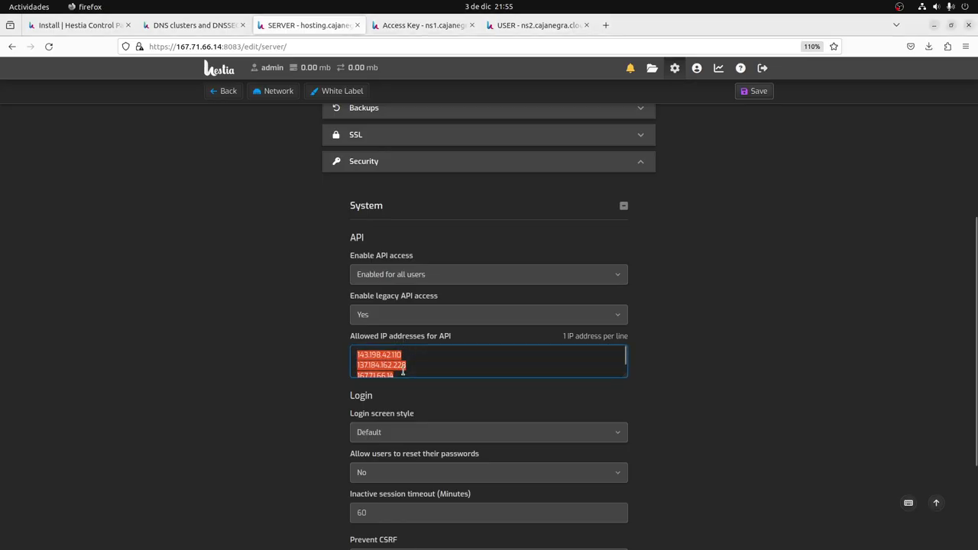
scroll(404, 366, "down", 1)
left_click(379, 367)
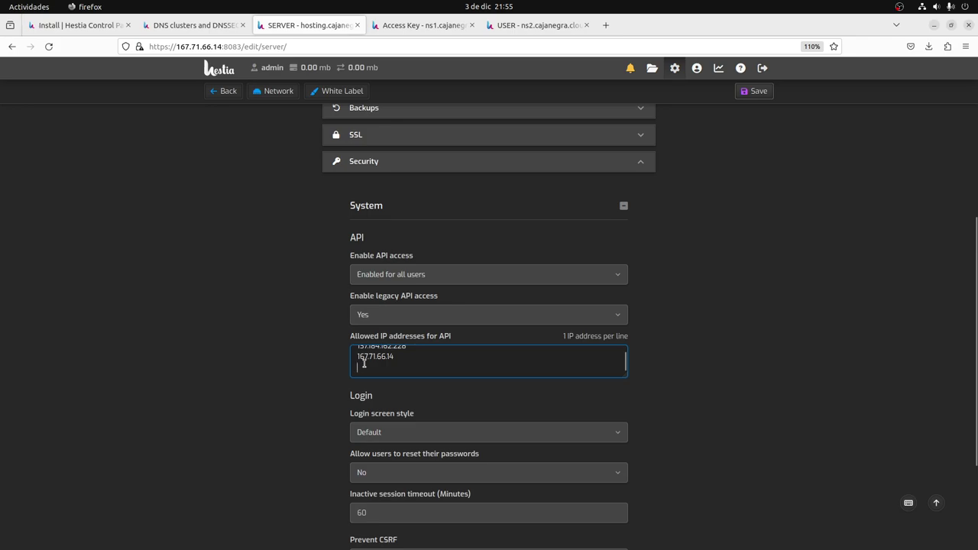
scroll(340, 366, "up", 5)
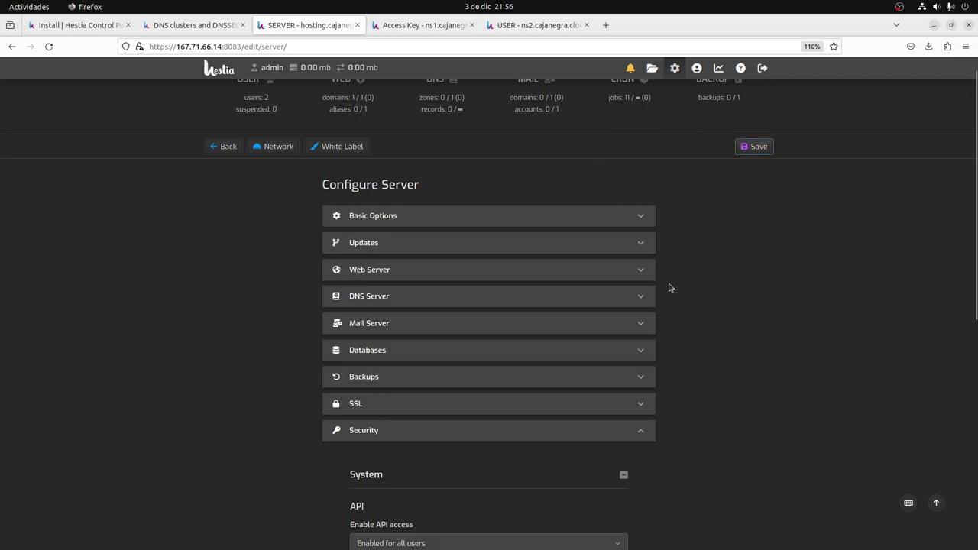
scroll(671, 291, "down", 4)
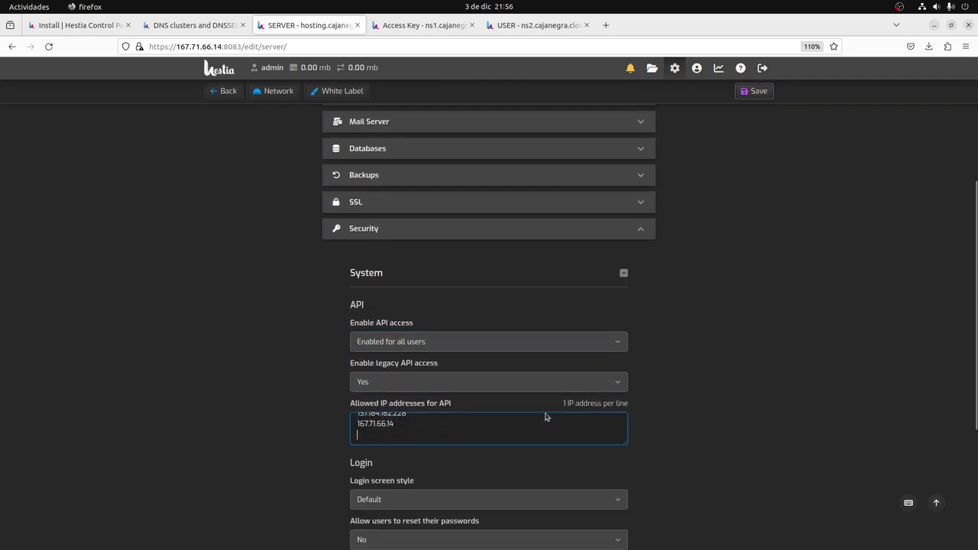
scroll(533, 426, "up", 1)
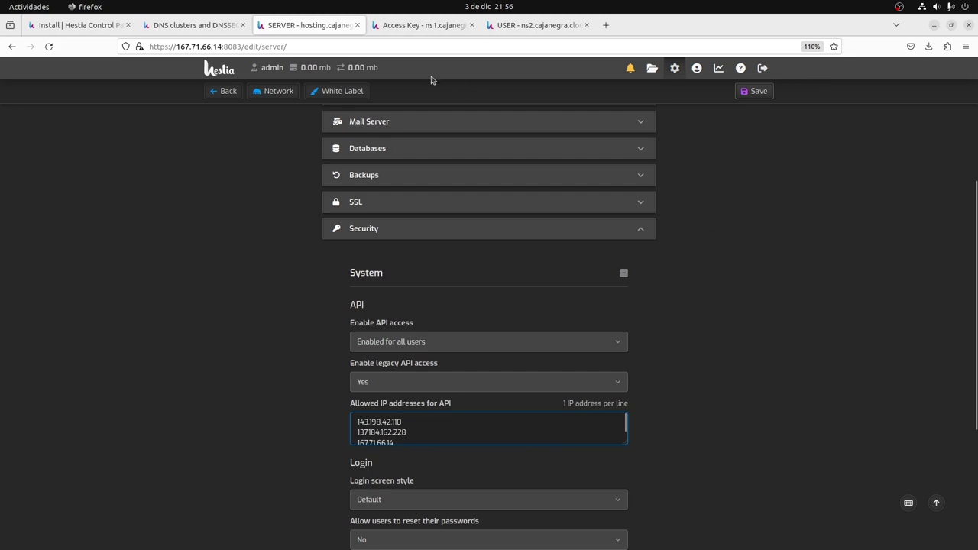
Comment the ns1 access key 'dns-cluster' and save it.
left_click(413, 25)
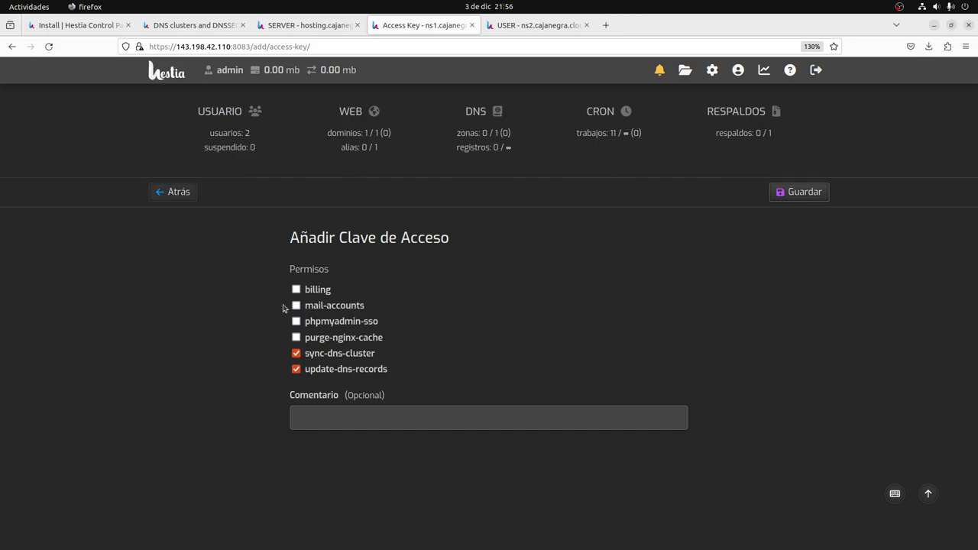
left_click(362, 419)
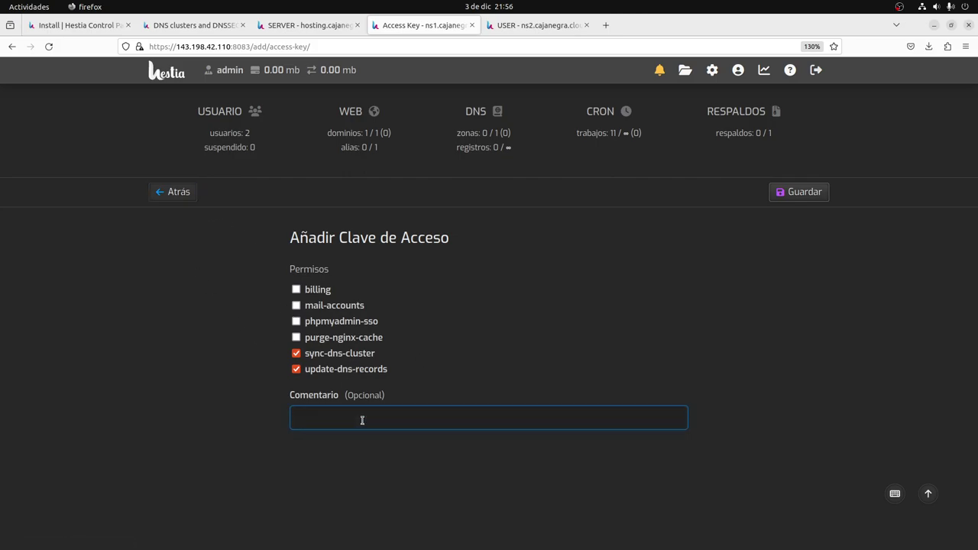
type("dns-cluster")
left_click(787, 197)
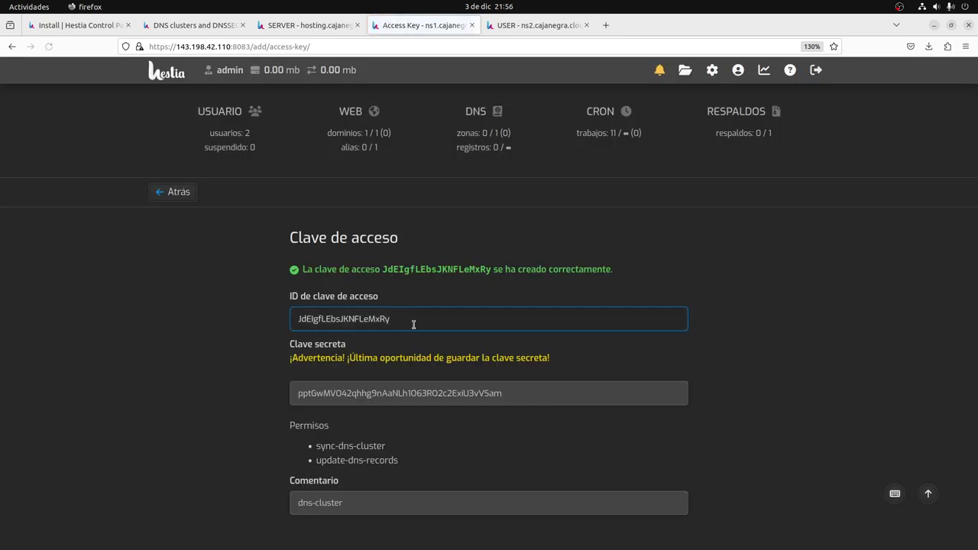
Copy ns1's new access key ID into the notes on the line below ns1.
double_click(389, 318)
key("ctrl+c")
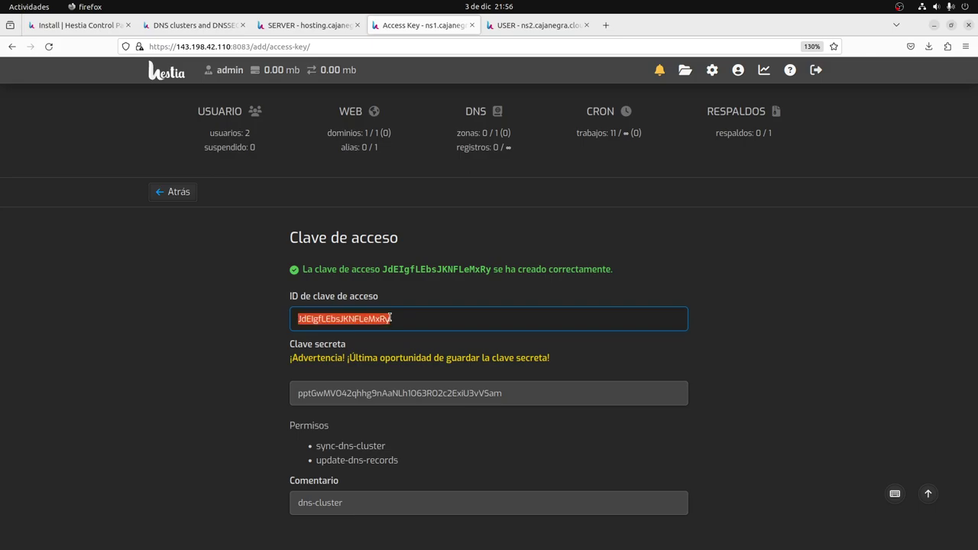
key("alt+Tab")
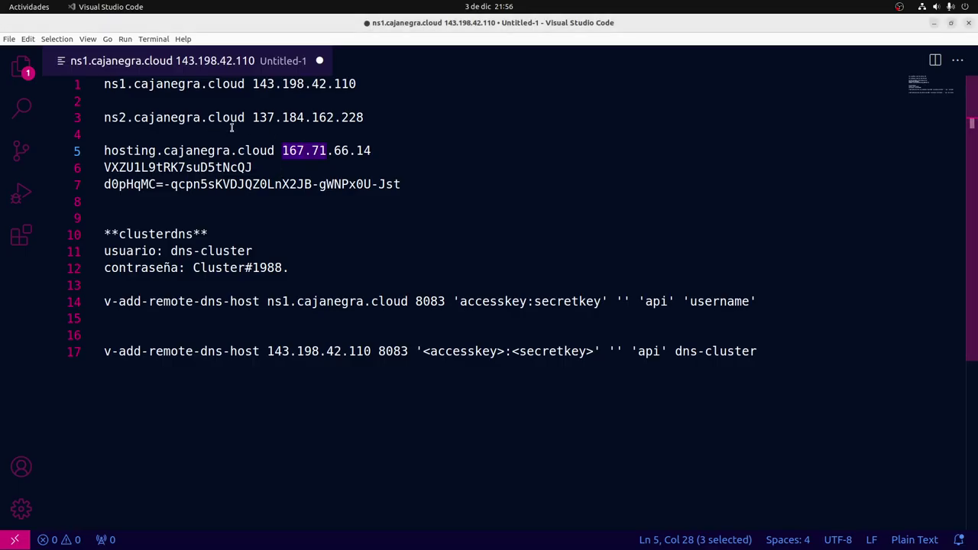
left_click(232, 128)
left_click(227, 99)
key("ctrl+v")
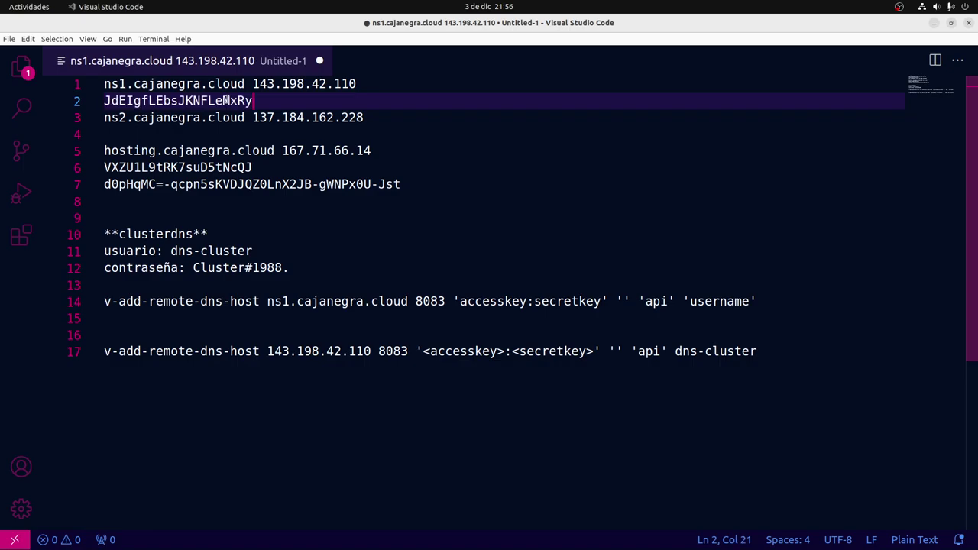
key("Return")
Paste ns1's secret key on line 3 and add blank lines around the ns2 entry.
key("alt+Tab")
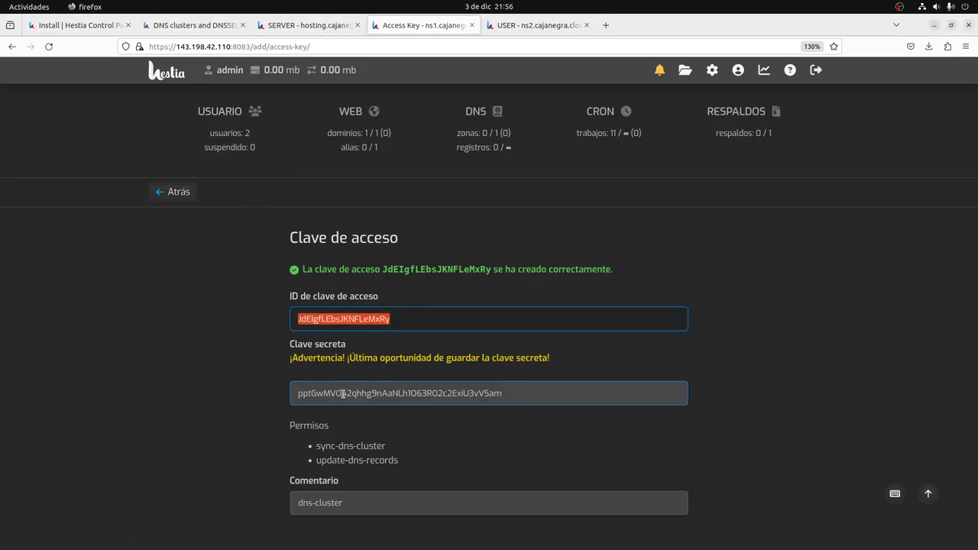
left_click(343, 393)
key("alt+Tab")
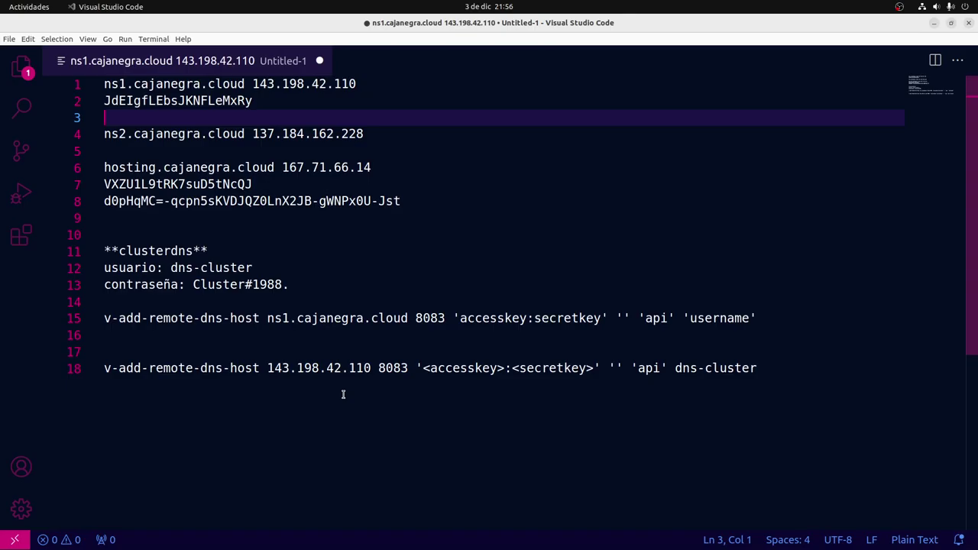
key("ctrl+v")
key("Return")
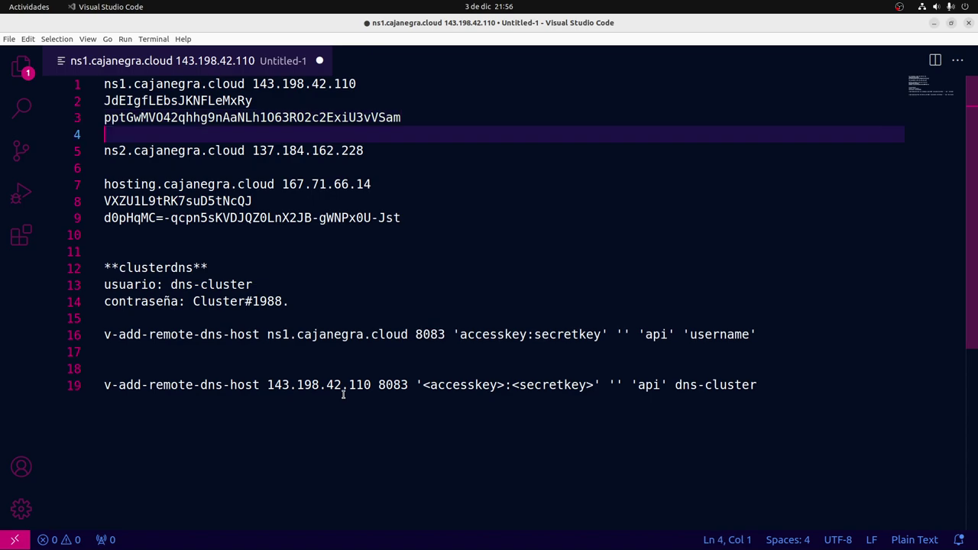
key("Down")
key("Down")
key("Return")
key("Up")
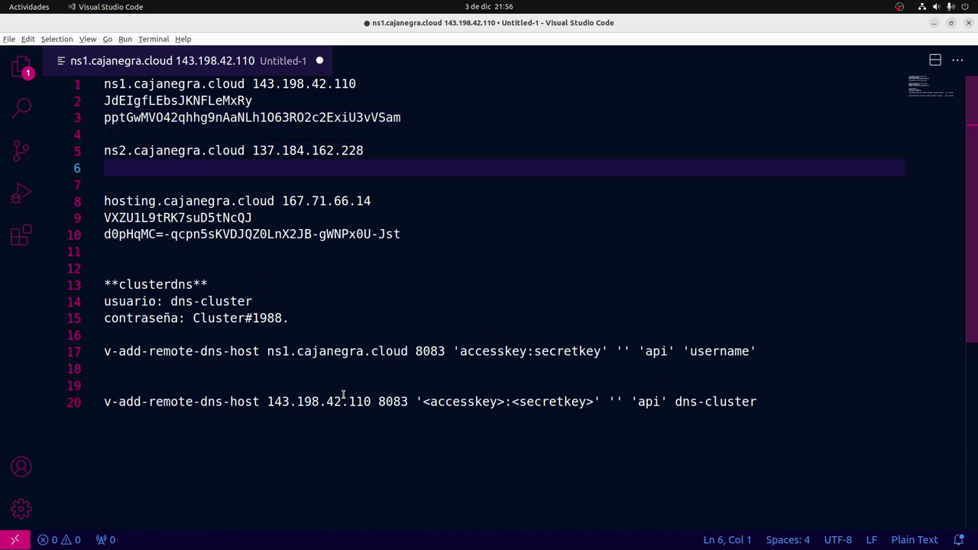
key("alt+Tab")
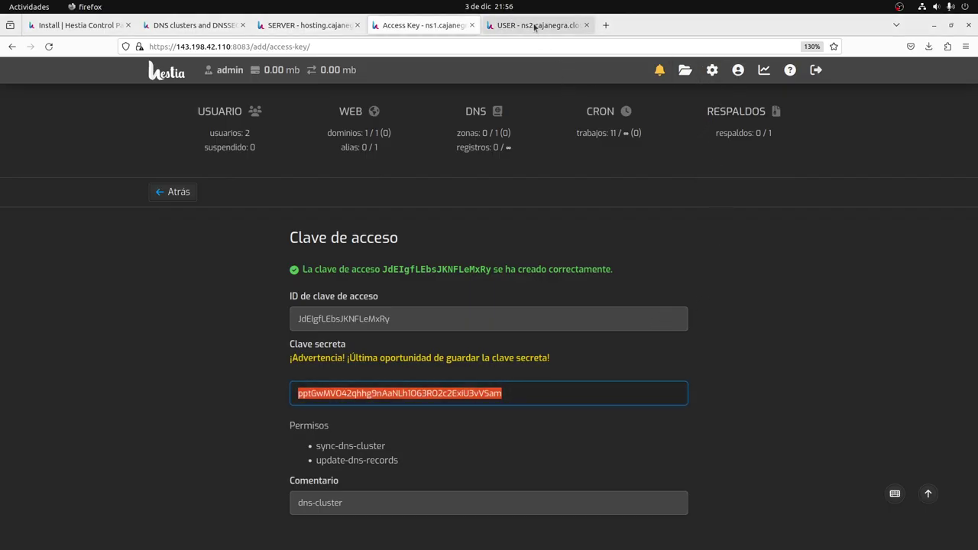
On ns2, open the admin's access keys list and start a new access key.
left_click(534, 25)
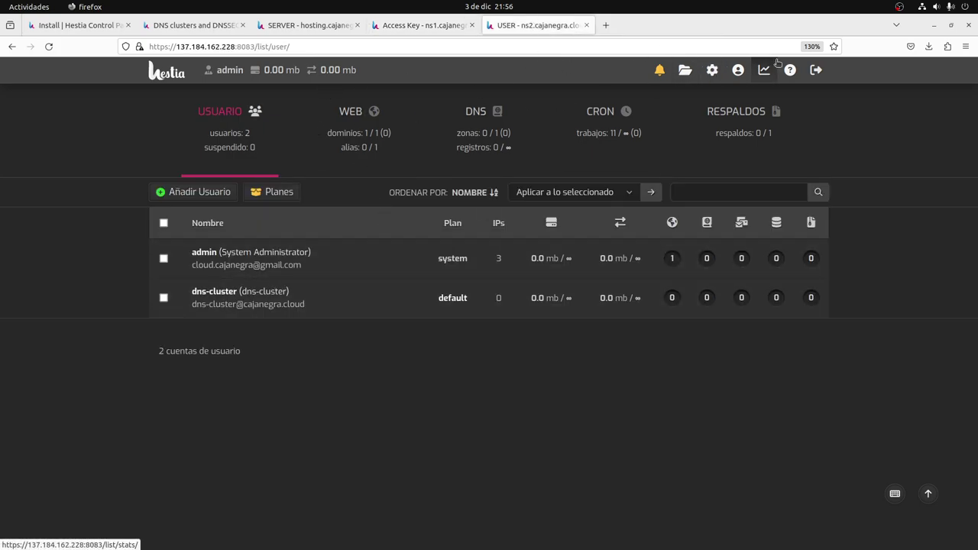
left_click(738, 69)
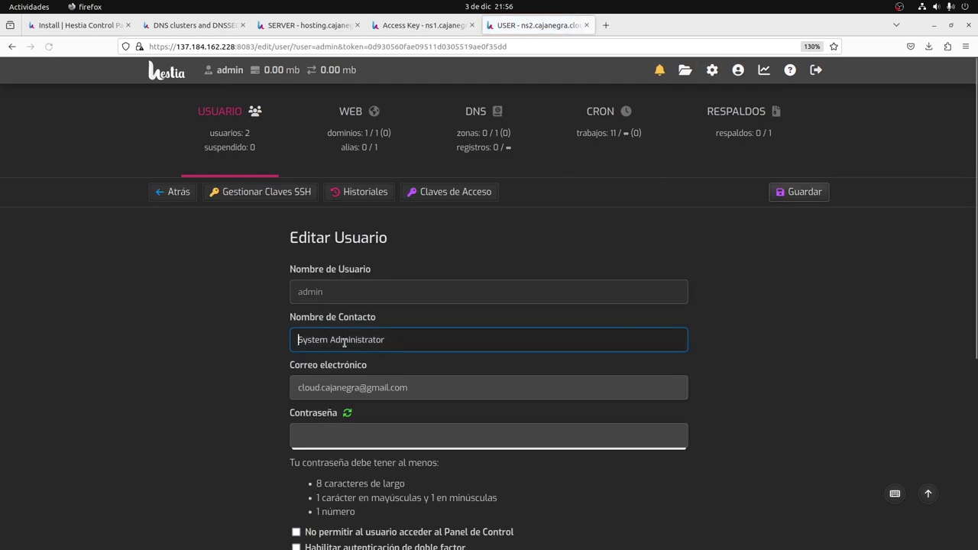
left_click(446, 192)
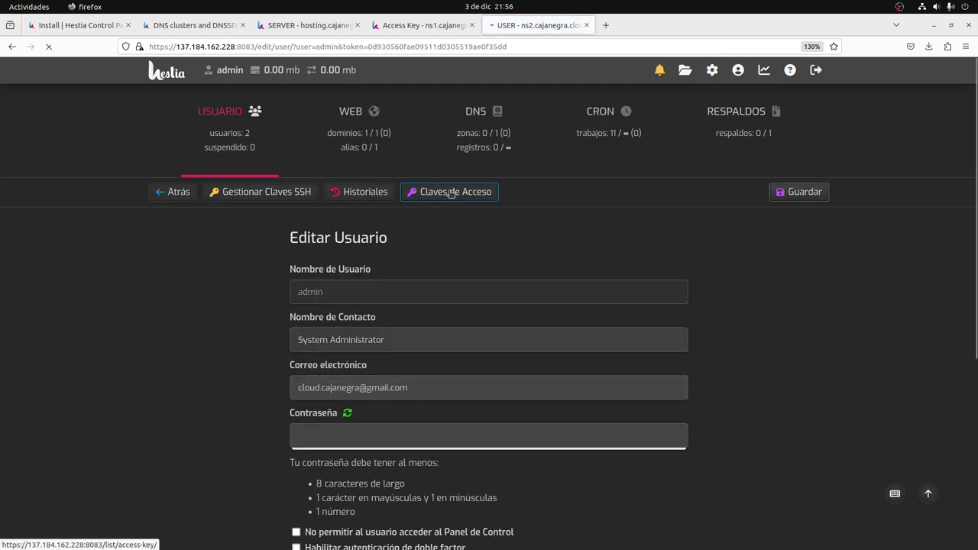
left_click(244, 200)
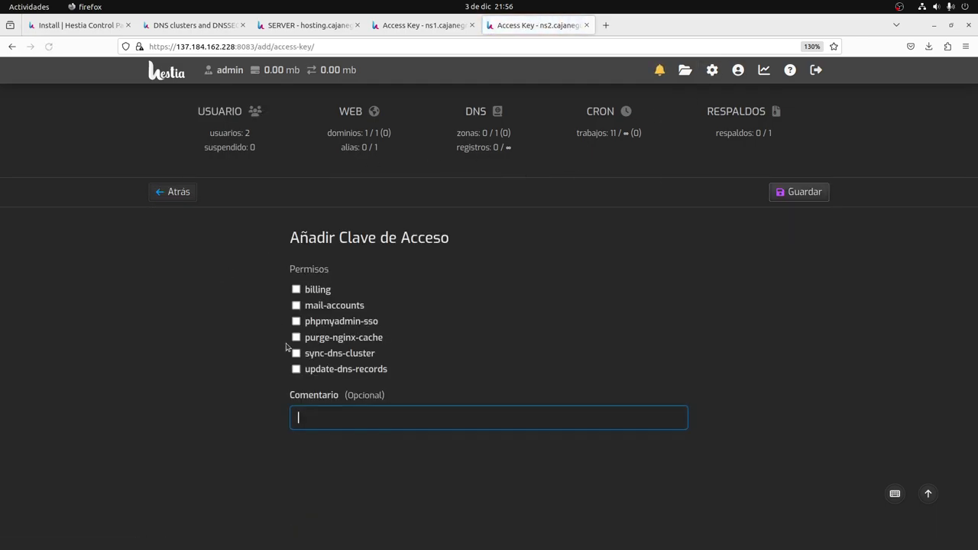
Comment the new key dns-cluster and grant the sync-dns-cluster permission.
type("dn")
key("Down")
key("Return")
left_click(296, 353)
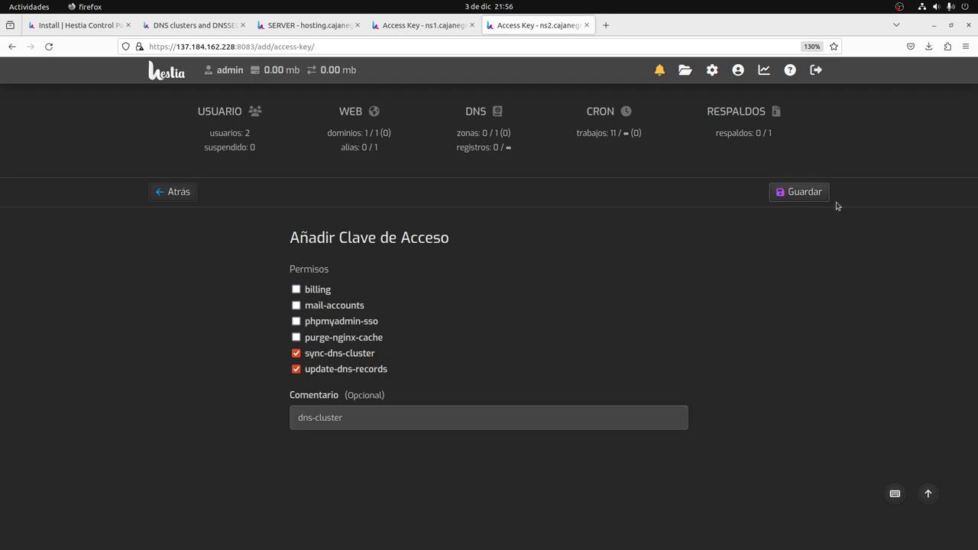
Save the ns2 access key and paste its ID beneath the ns2 line in the notes.
left_click(808, 196)
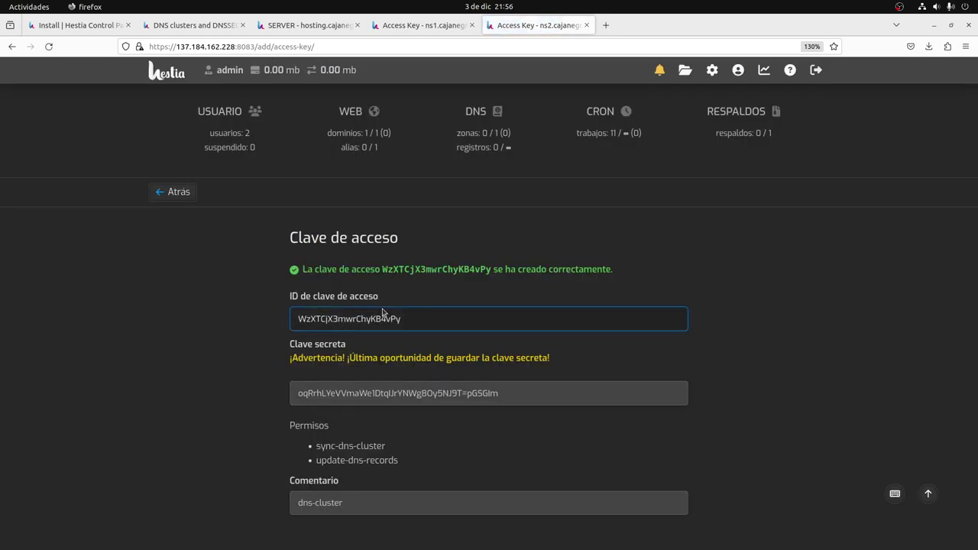
triple_click(372, 321)
key("ctrl+c")
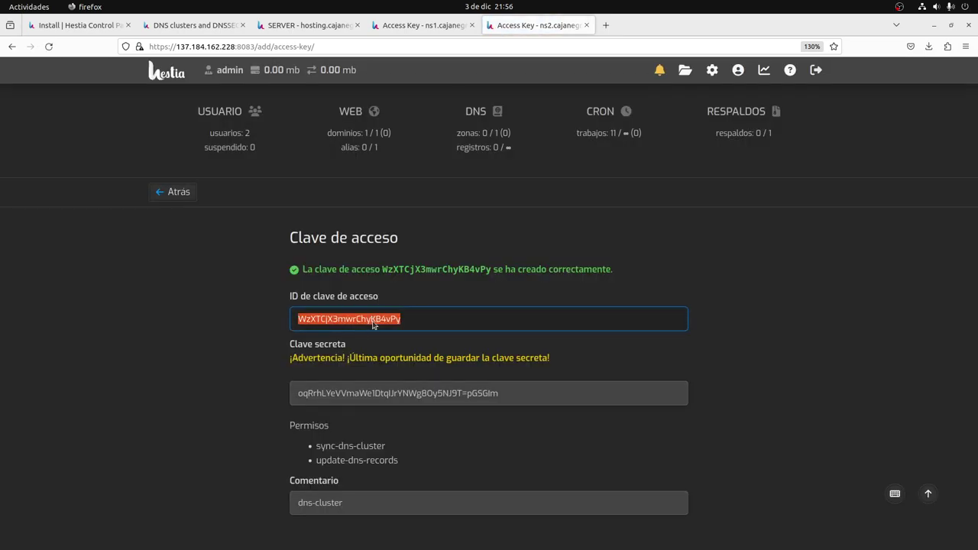
key("alt+Tab")
key("ctrl+v")
key("Return")
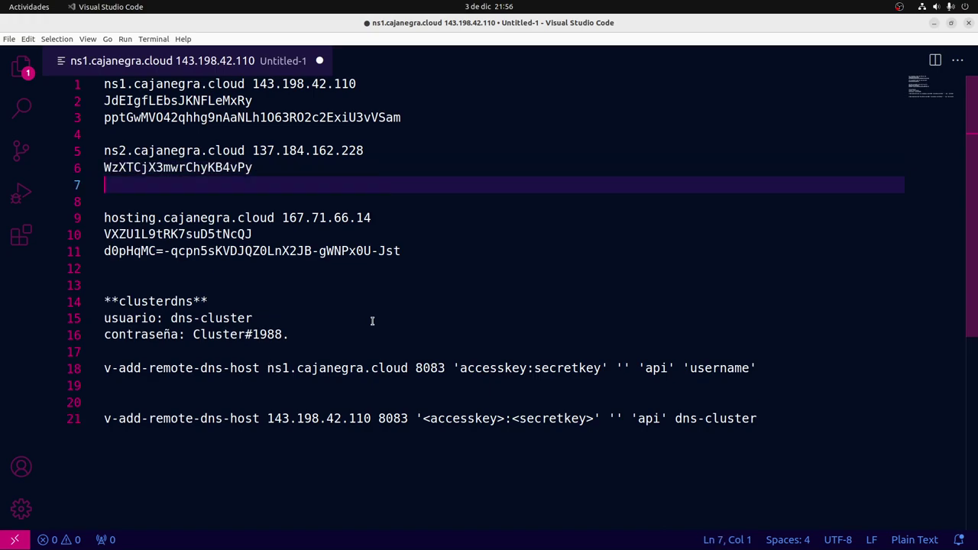
Copy ns2's secret key into the notes below its access key ID.
key("alt+Tab")
double_click(384, 393)
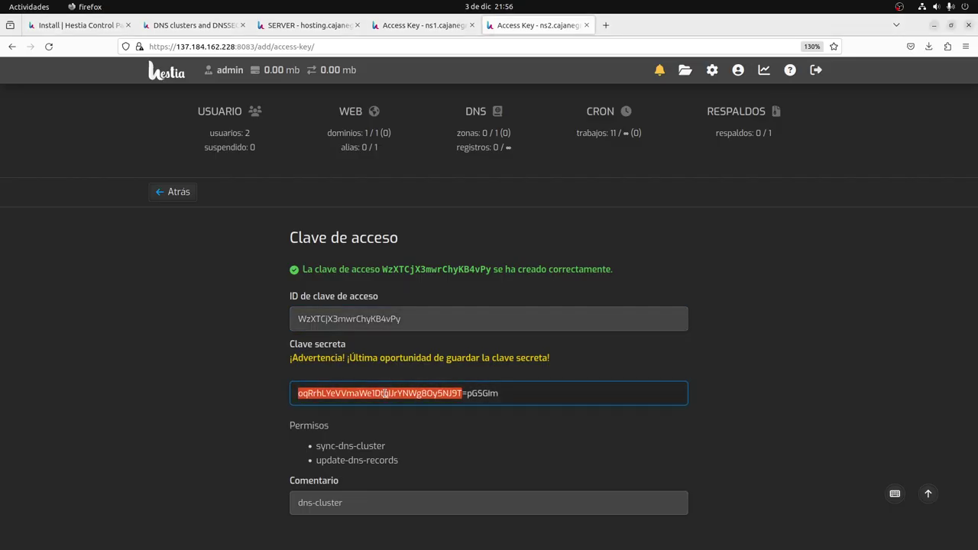
triple_click(384, 393)
key("alt+Tab")
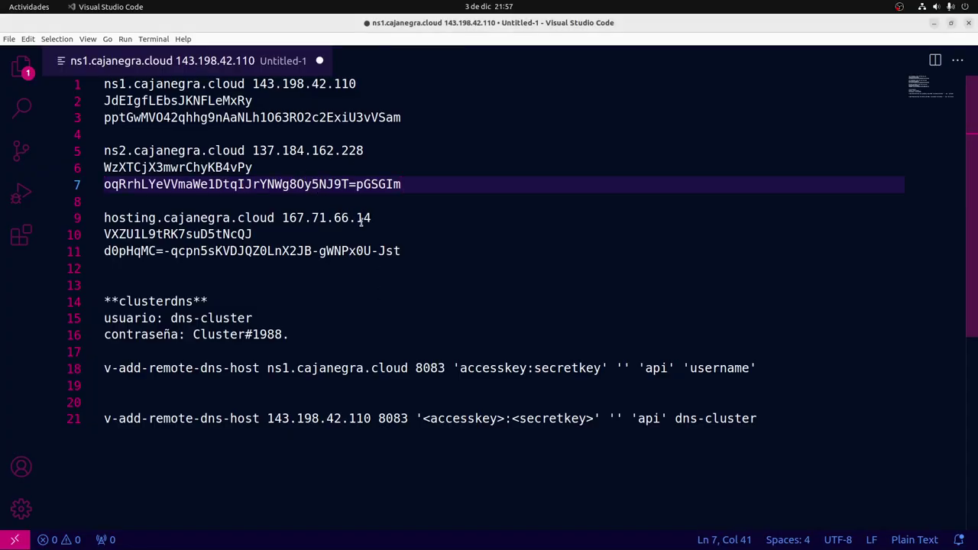
key("alt+Tab")
Select the allowed API IP addresses on the hosting server, then return to ns1's access keys list.
left_click(306, 26)
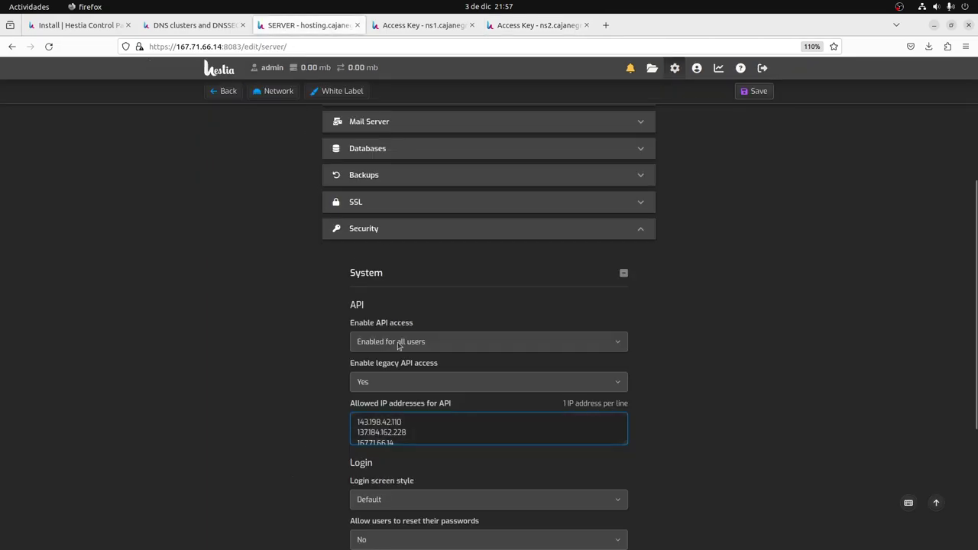
key("ctrl+a")
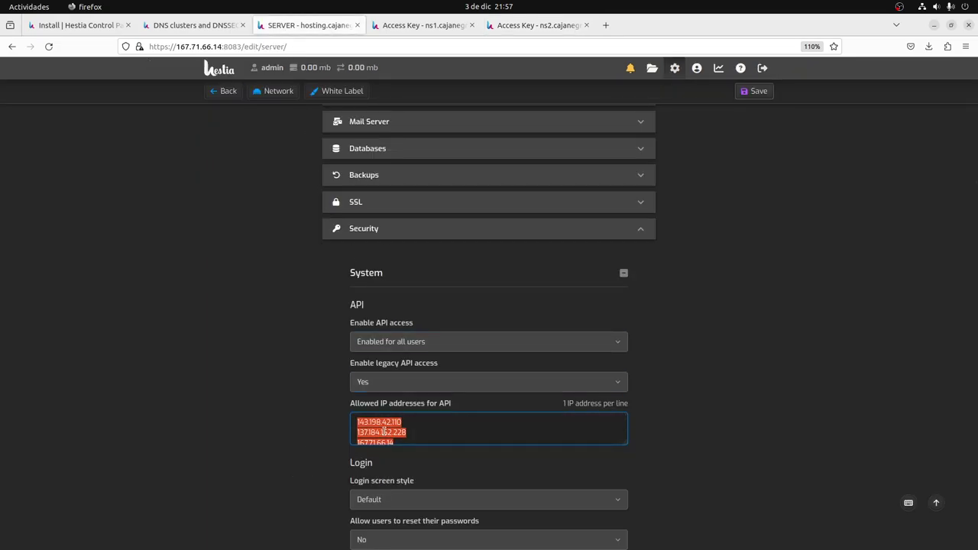
left_click(419, 29)
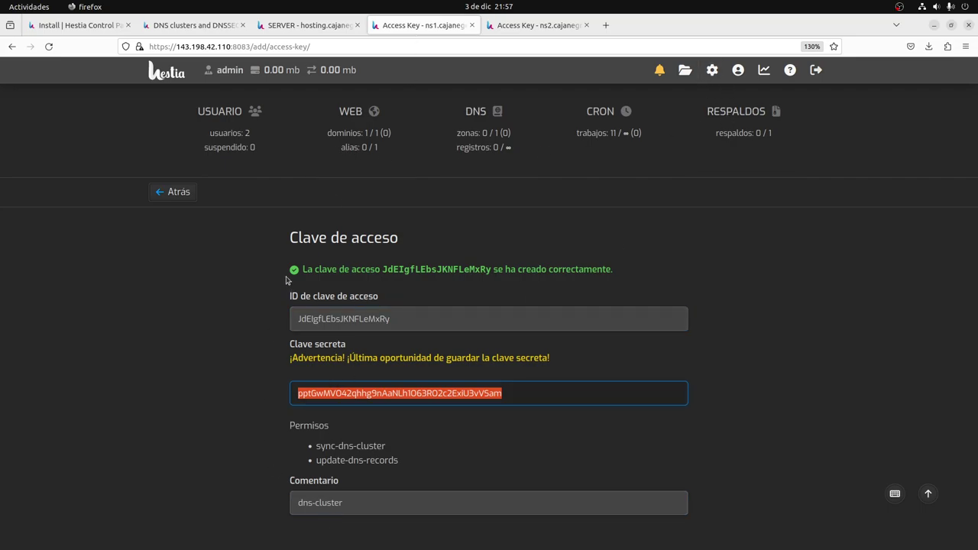
left_click(162, 196)
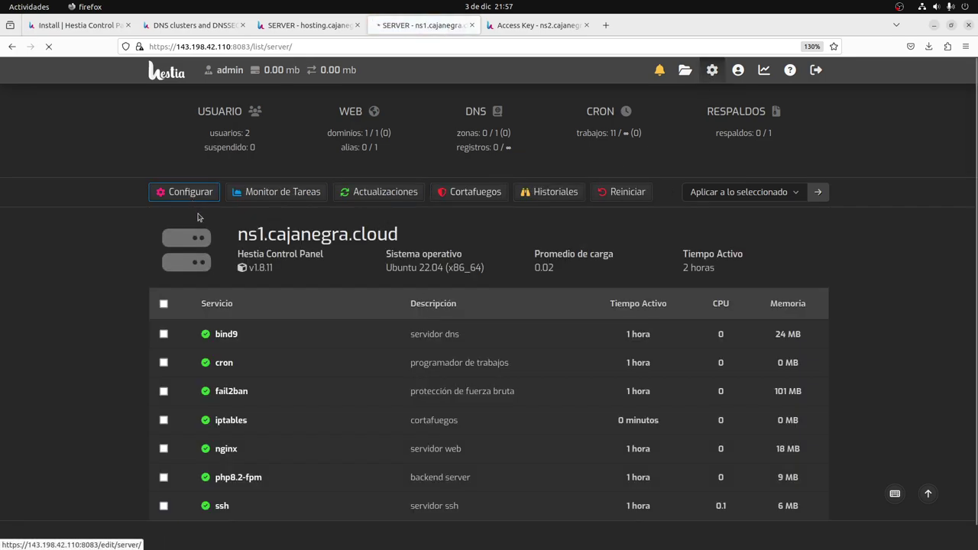
In ns1's server configuration, set API access to all users under Security > System.
left_click(192, 197)
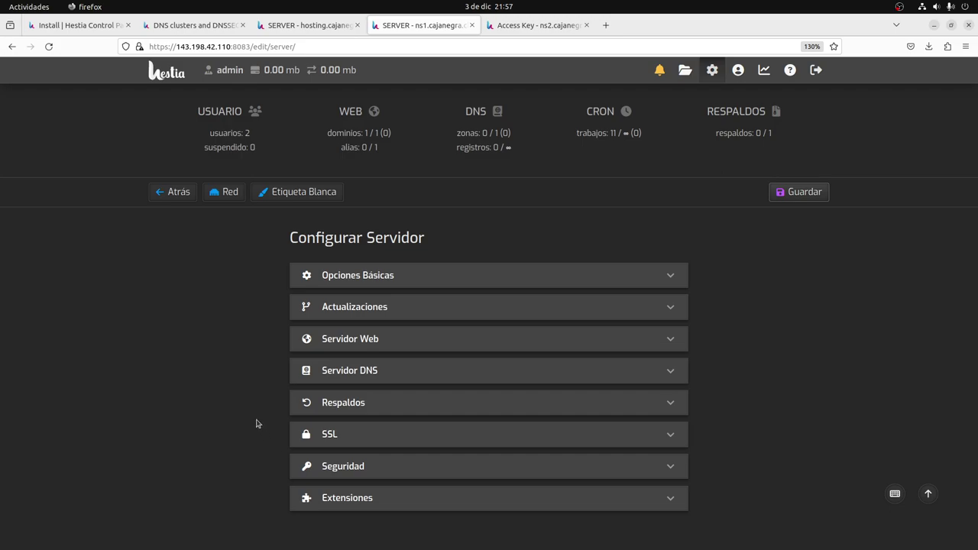
left_click(334, 471)
scroll(260, 435, "down", 3)
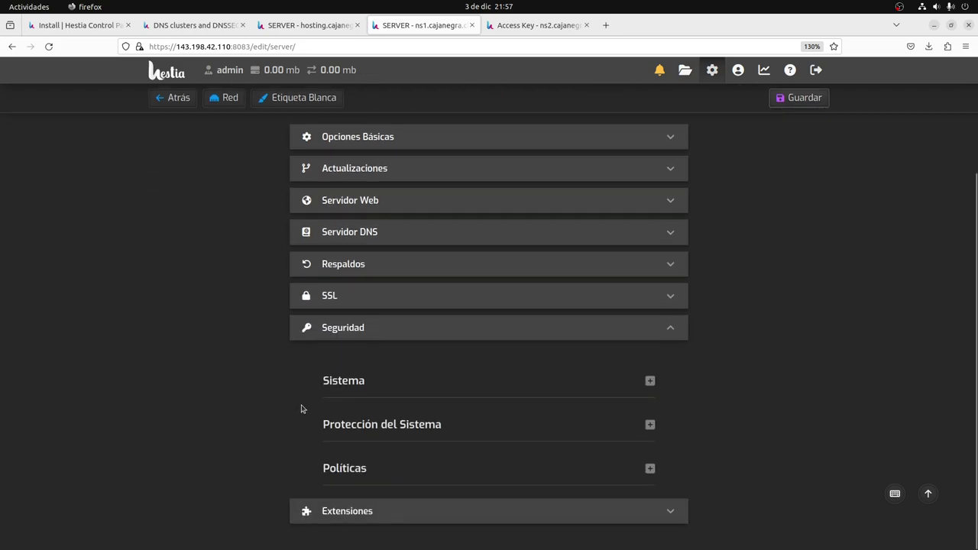
left_click(356, 380)
scroll(258, 390, "down", 5)
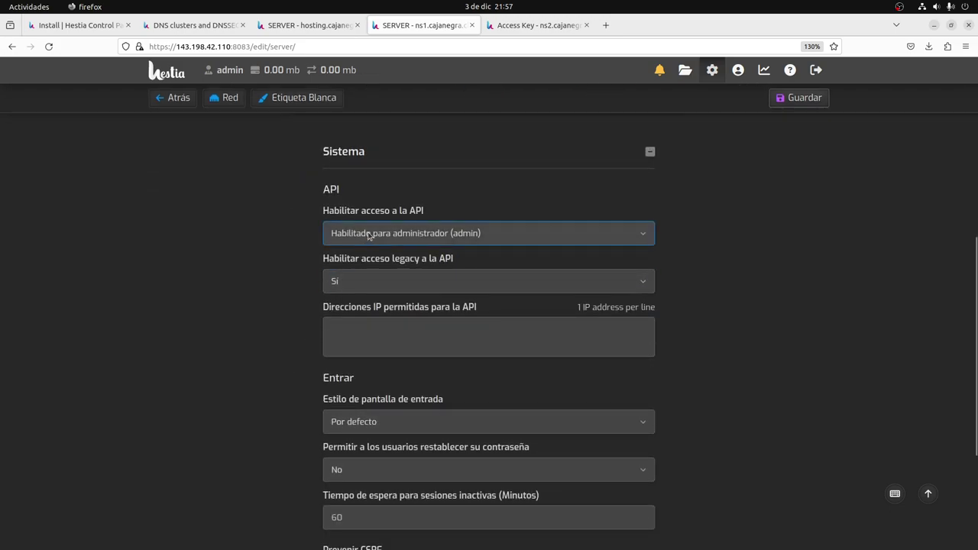
left_click(417, 237)
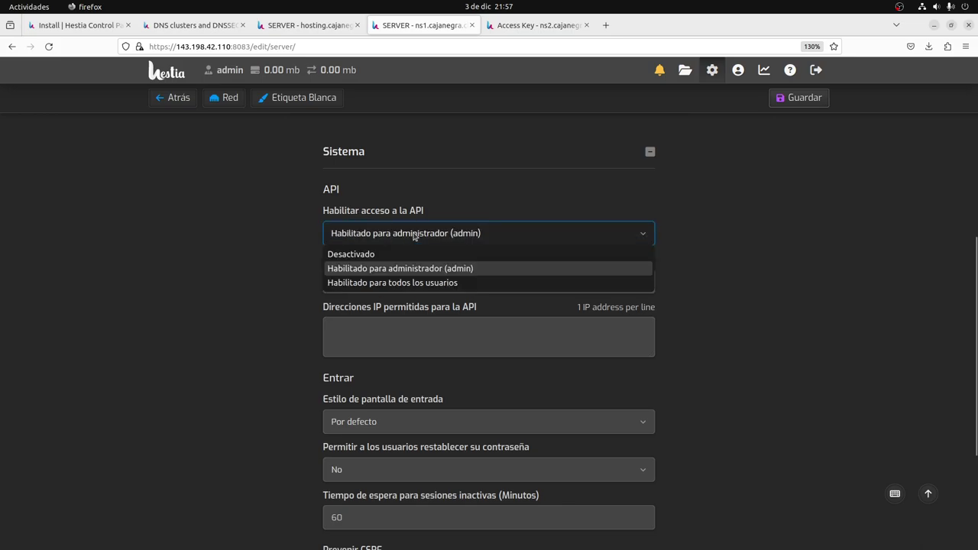
left_click(394, 283)
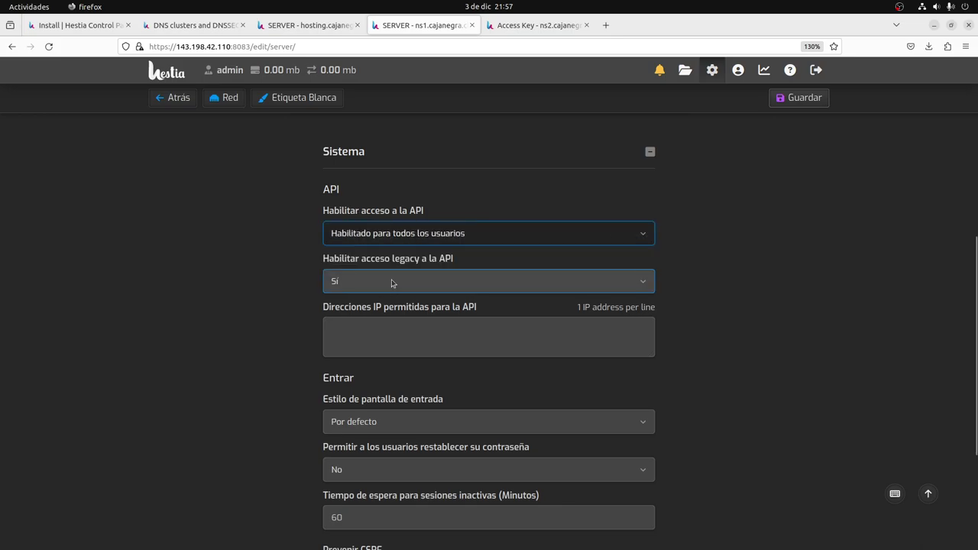
left_click(399, 234)
left_click(317, 247)
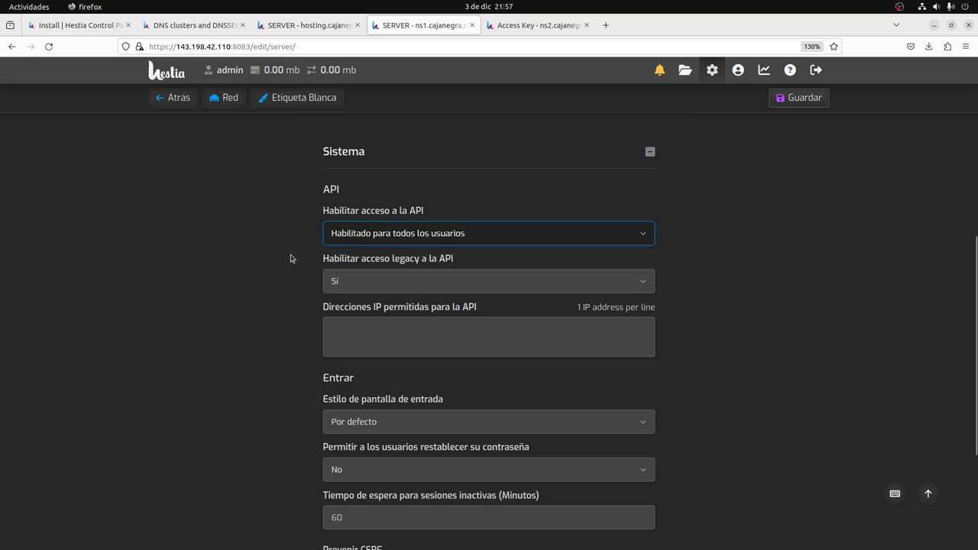
Allow 143.198.42.110, 137.184.162.228 and 167.71.66.14 as API IPs and save.
left_click(360, 336)
type("137.184.162.228 167.71.65.14")
scroll(329, 337, "up", 1)
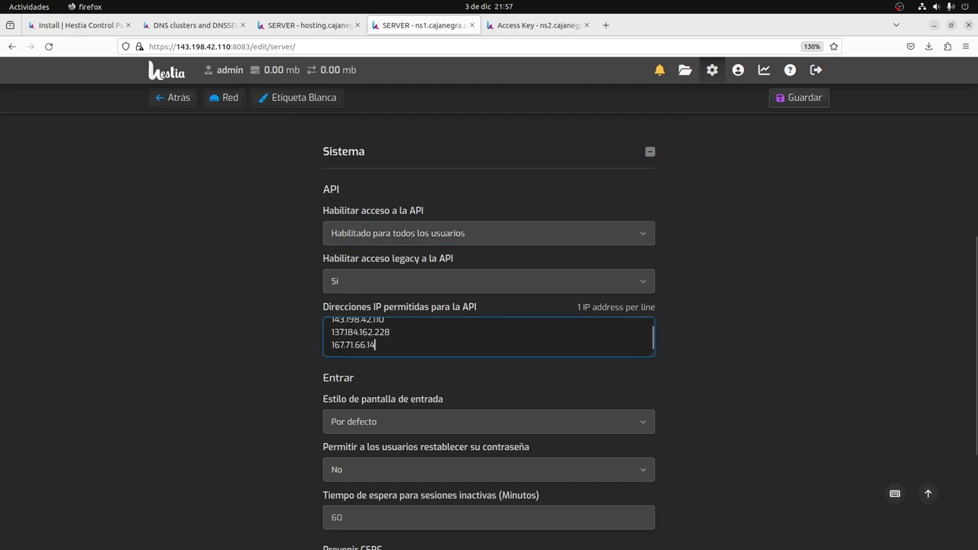
scroll(318, 325, "down", 5)
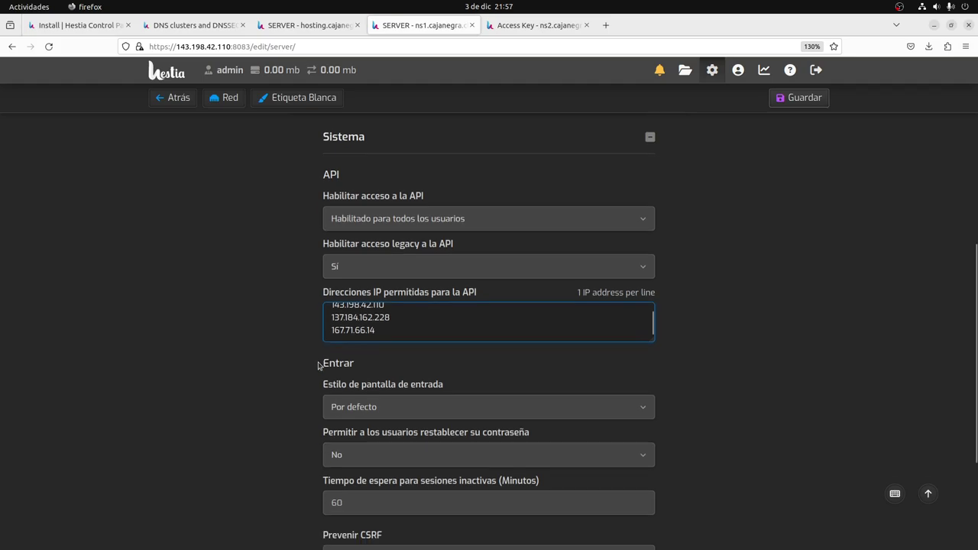
left_click(802, 98)
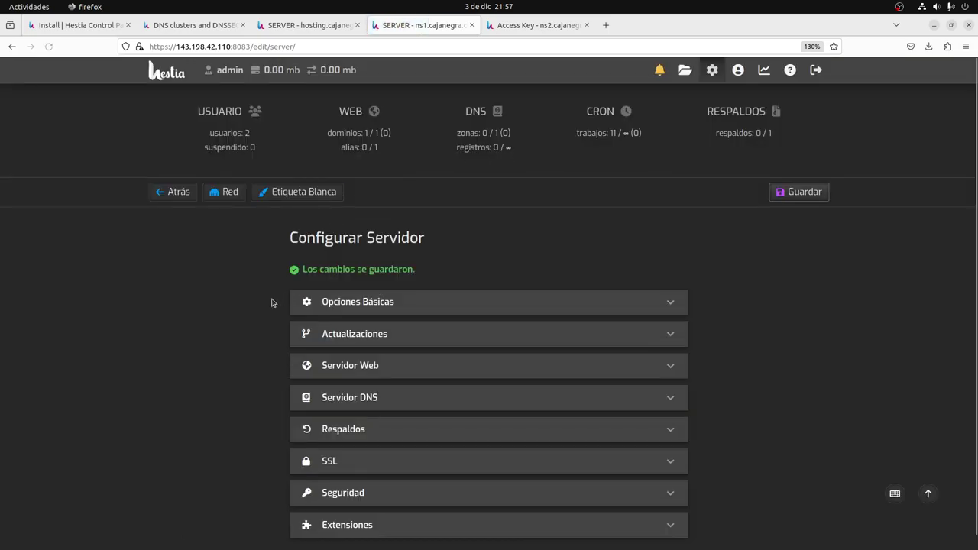
key("ctrl+Tab")
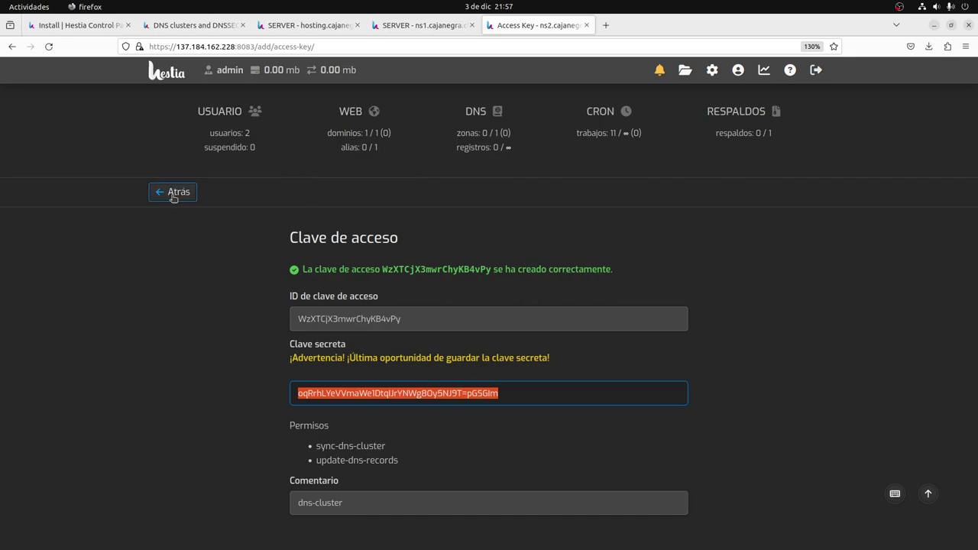
Navigate from ns2's access keys to its server configuration page.
left_click(174, 196)
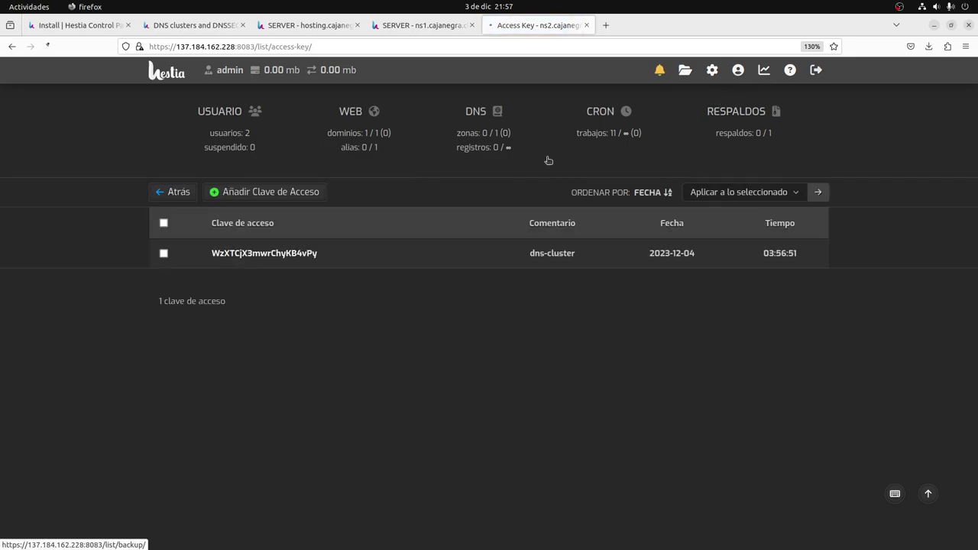
left_click(738, 69)
left_click(436, 193)
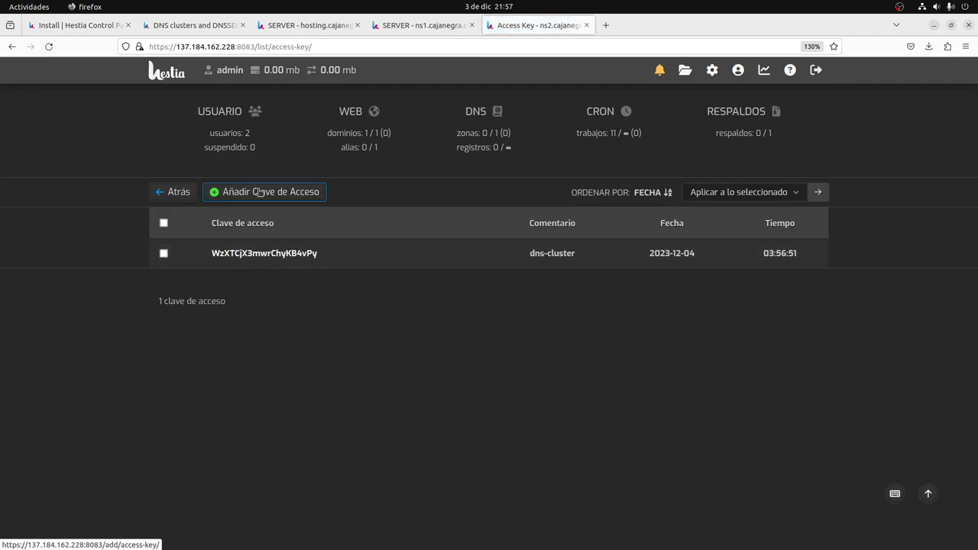
left_click(712, 70)
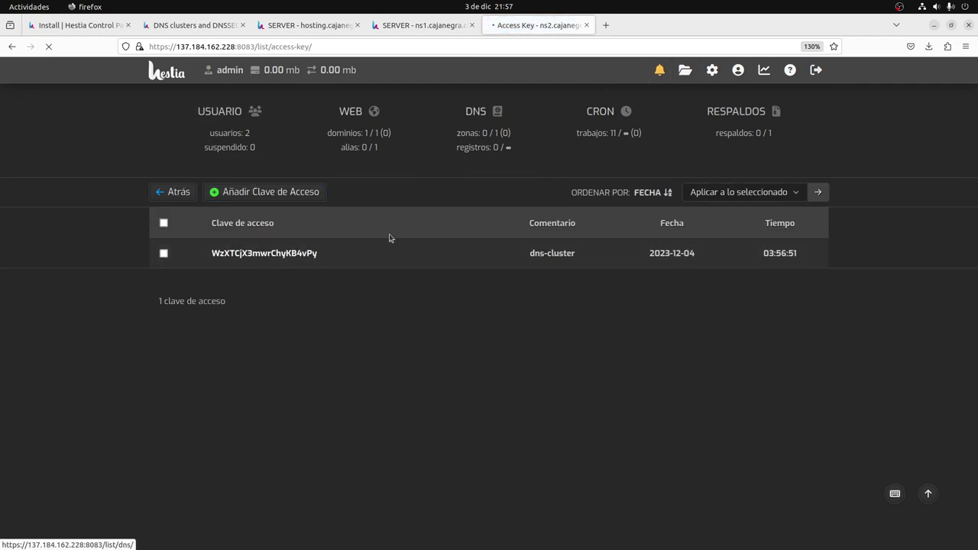
left_click(184, 192)
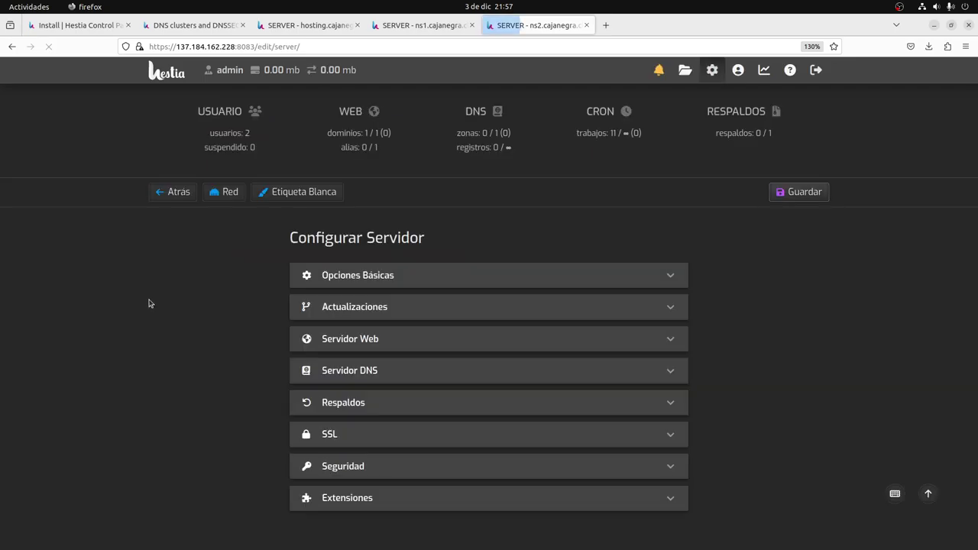
Add 143.198.42.110, 137.184.162.228 and 167.71.66.14 to ns2's allowed API IPs and save.
left_click(365, 466)
scroll(247, 410, "down", 2)
left_click(327, 377)
scroll(348, 323, "down", 5)
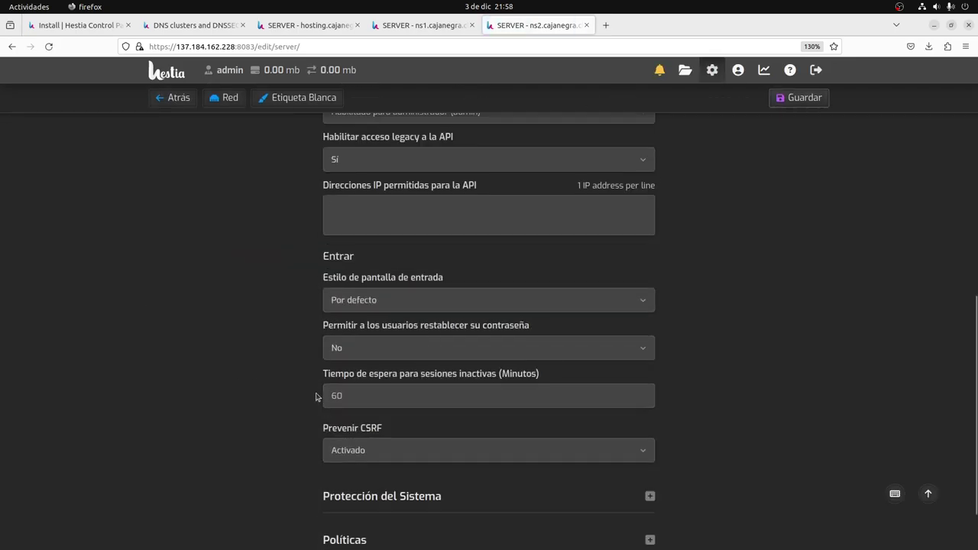
scroll(344, 260, "up", 3)
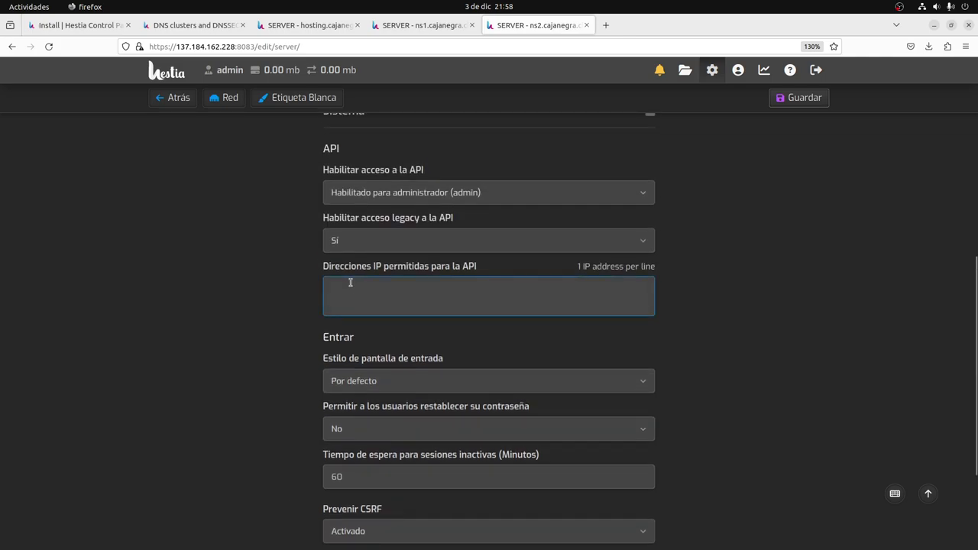
left_click(350, 293)
type("143.198.42.110 137.184.162.228")
type("167.71.66.14")
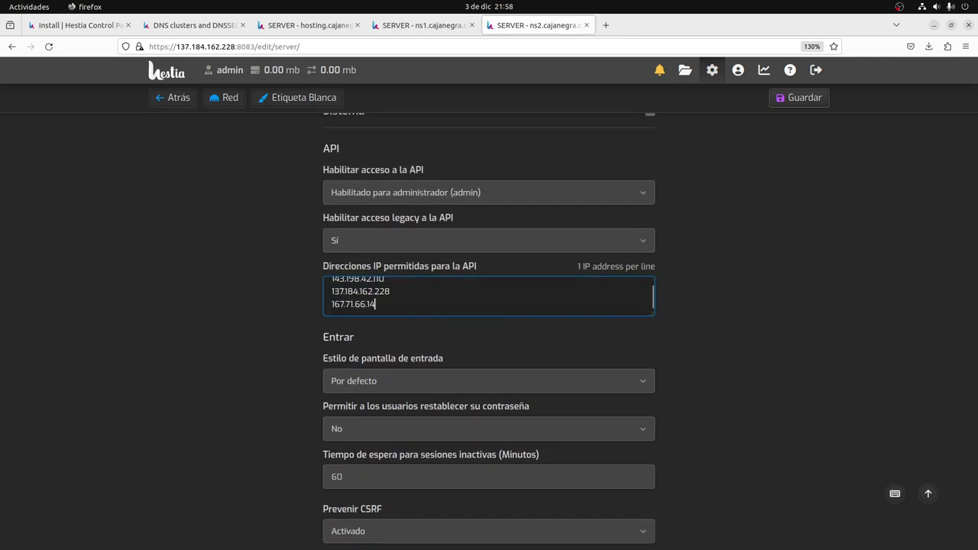
scroll(287, 421, "down", 3)
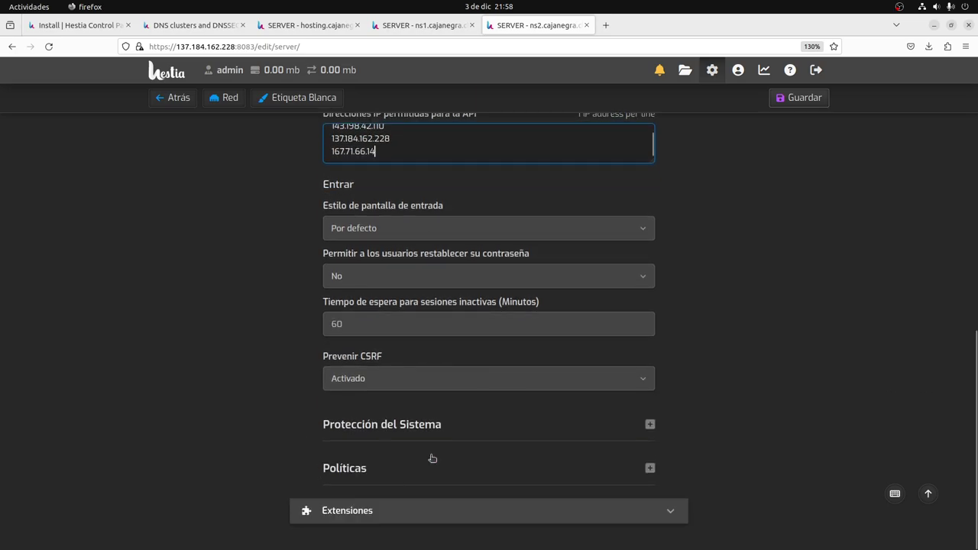
left_click(800, 97)
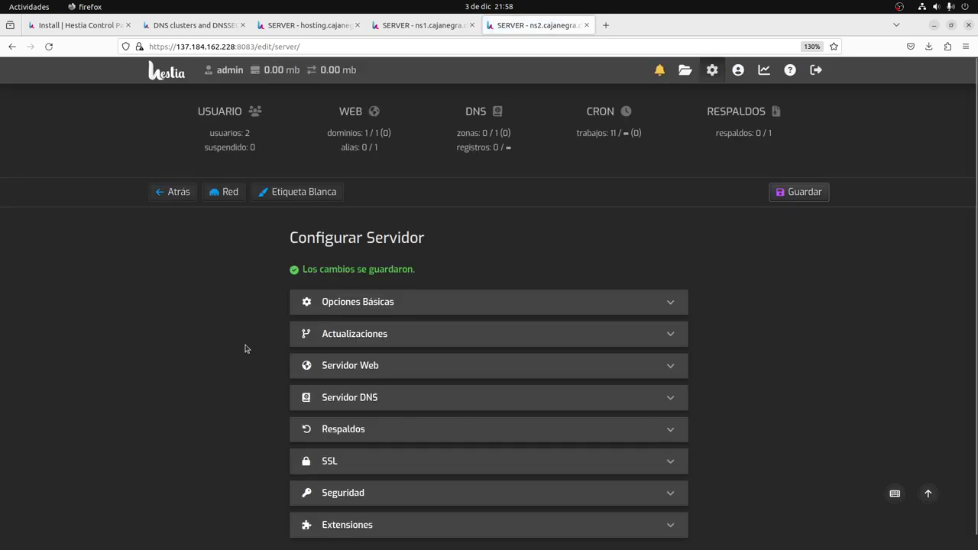
left_click(92, 26)
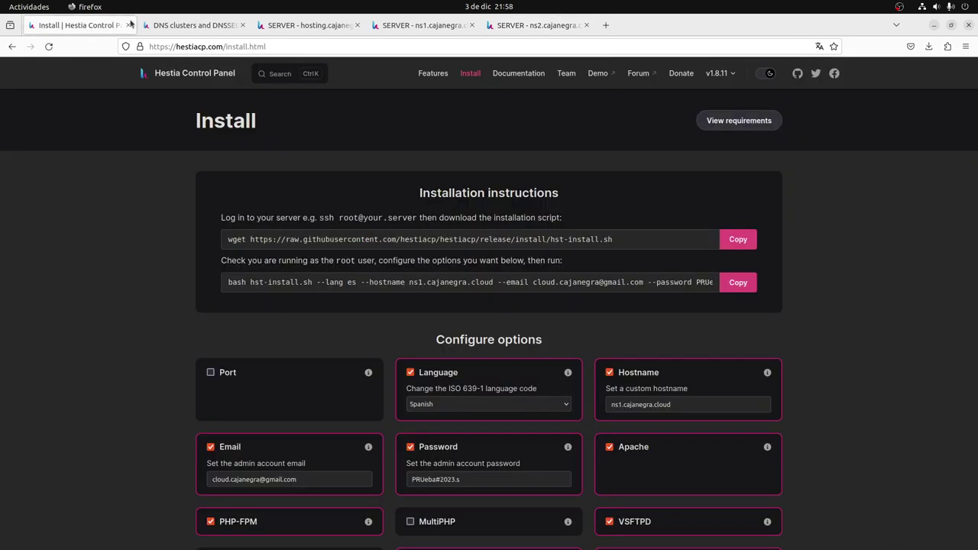
On the DNS clusters and DNSSEC page, select v-add-remote-dns-host and its slave hostname.
left_click(214, 25)
scroll(325, 268, "up", 4)
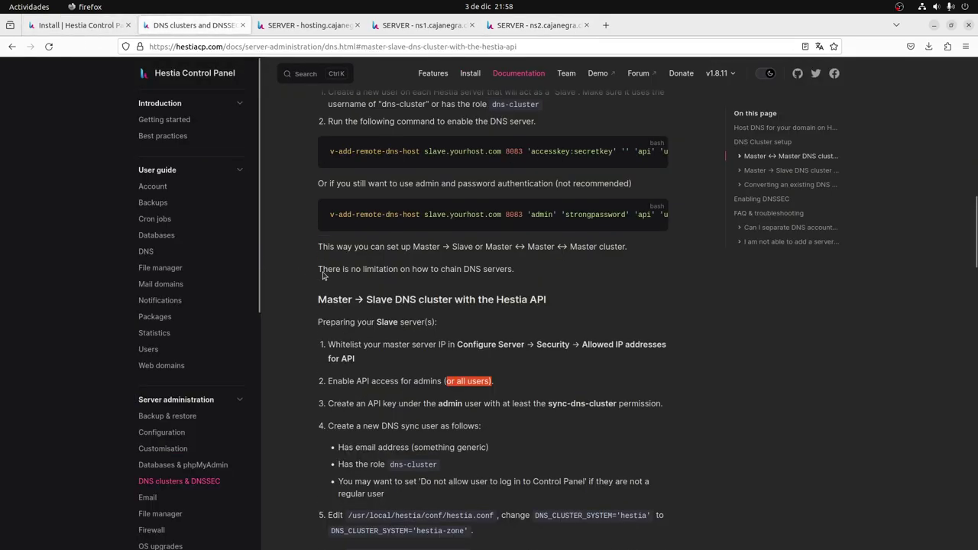
scroll(323, 275, "up", 2)
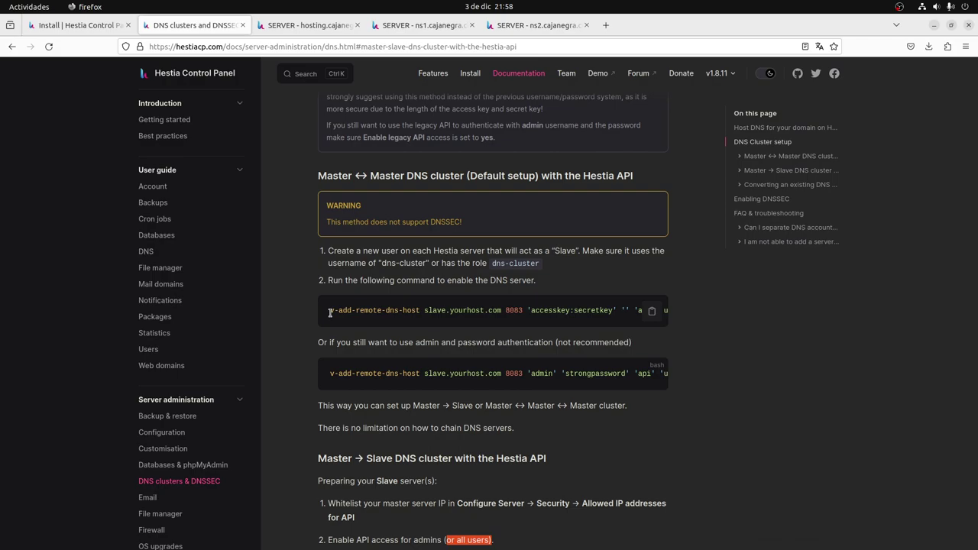
left_click_drag(330, 313, 414, 311)
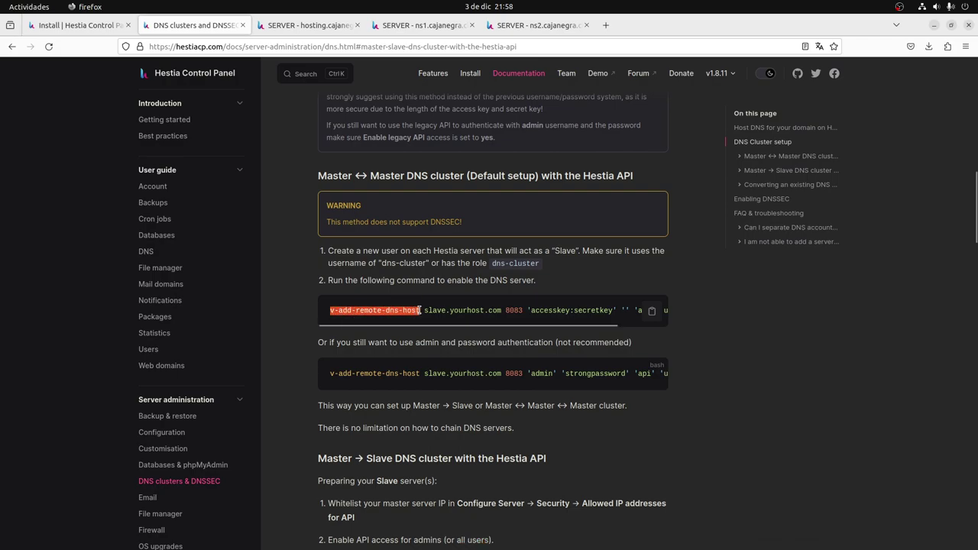
left_click(421, 311)
left_click_drag(421, 311, 495, 309)
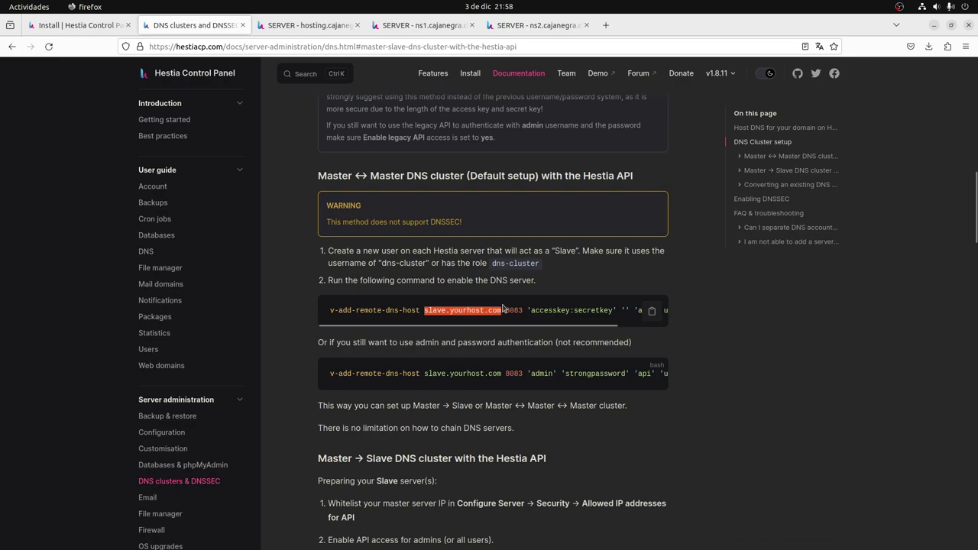
Select the slave.yourhost.com placeholder in the Master ↔ Master command.
scroll(347, 302, "up", 5)
scroll(346, 302, "up", 4)
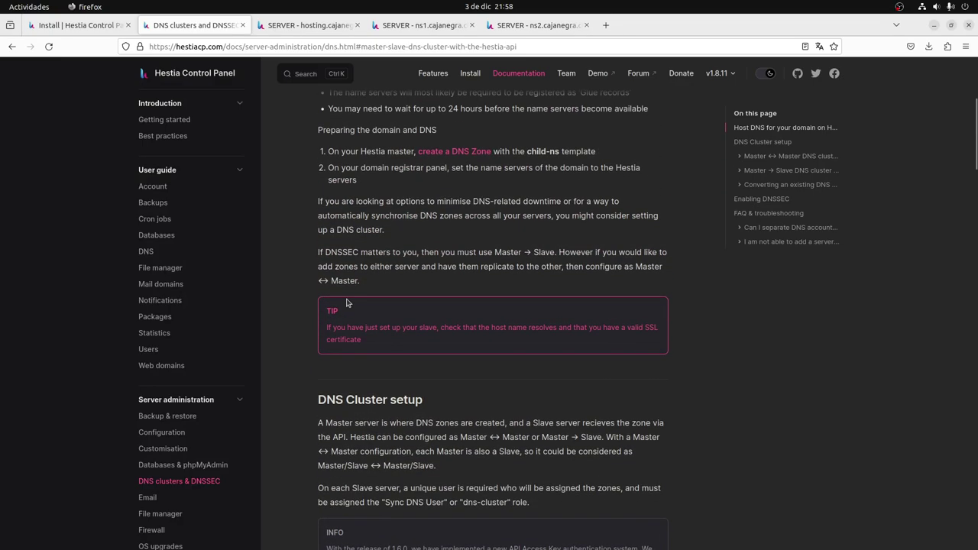
scroll(342, 317, "down", 6)
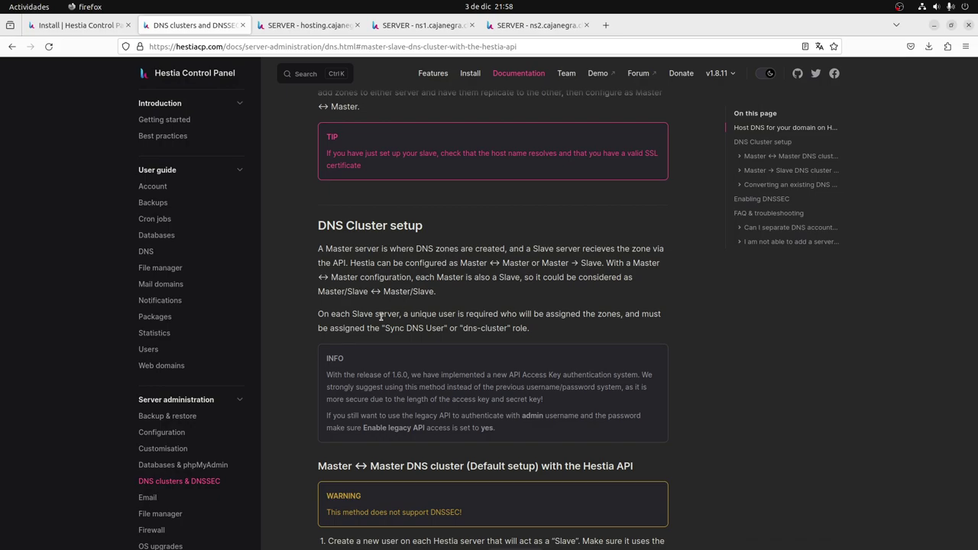
scroll(381, 317, "down", 8)
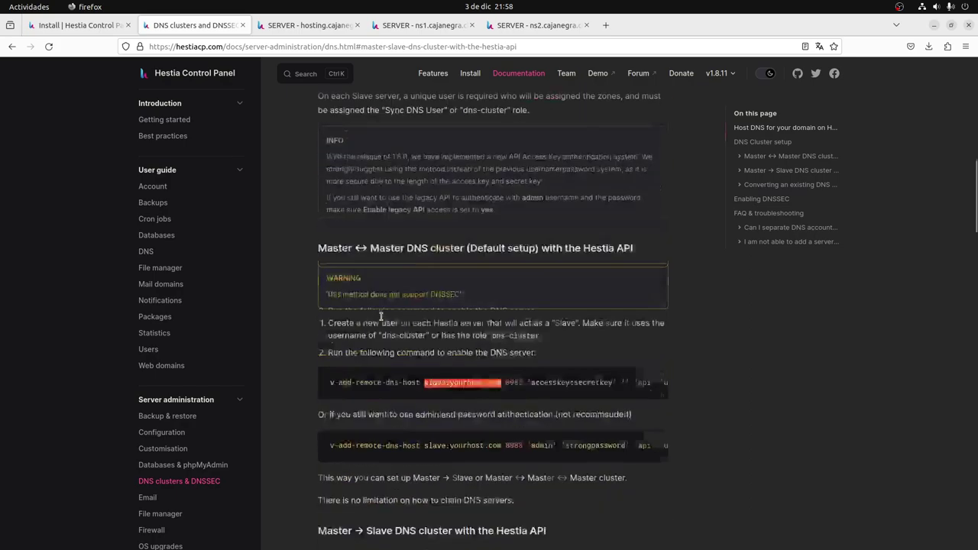
scroll(378, 306, "up", 2)
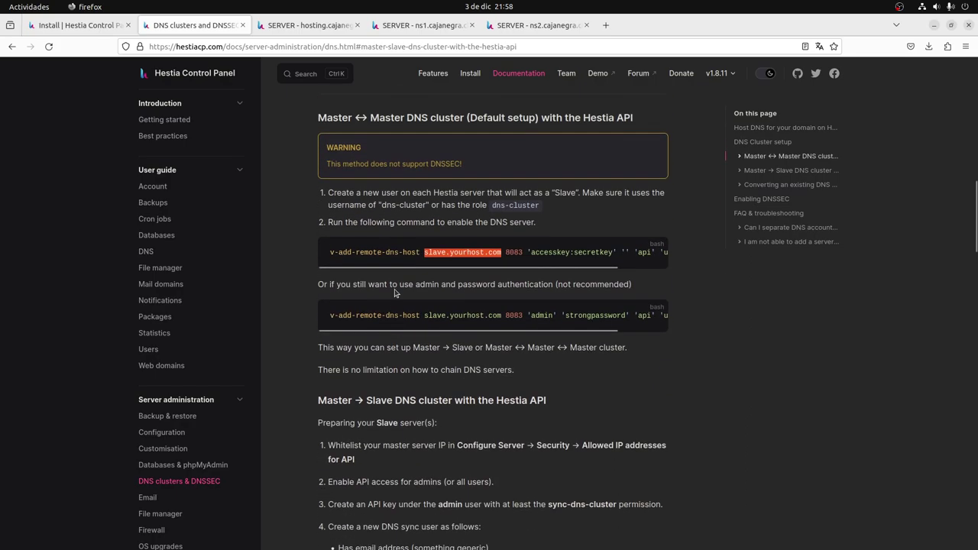
left_click(427, 252)
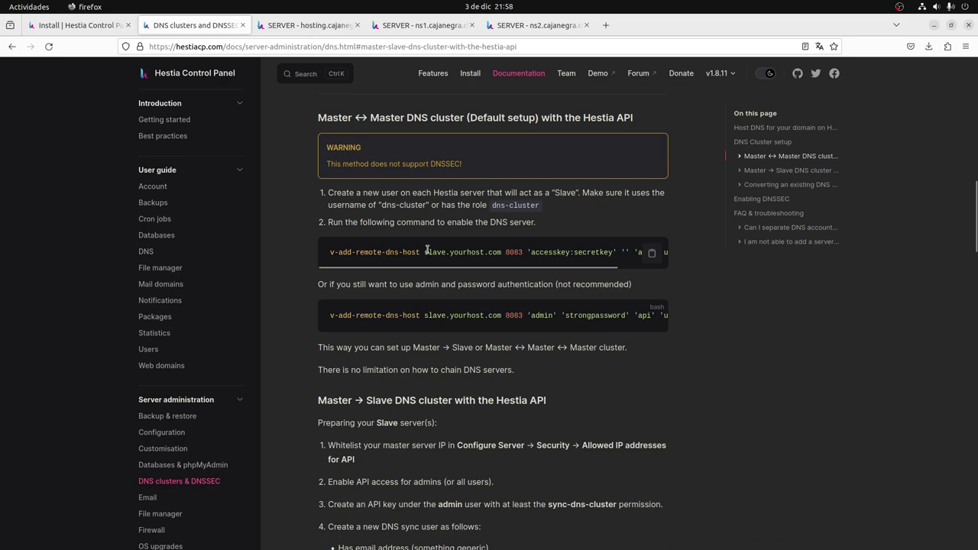
left_click_drag(425, 255, 499, 258)
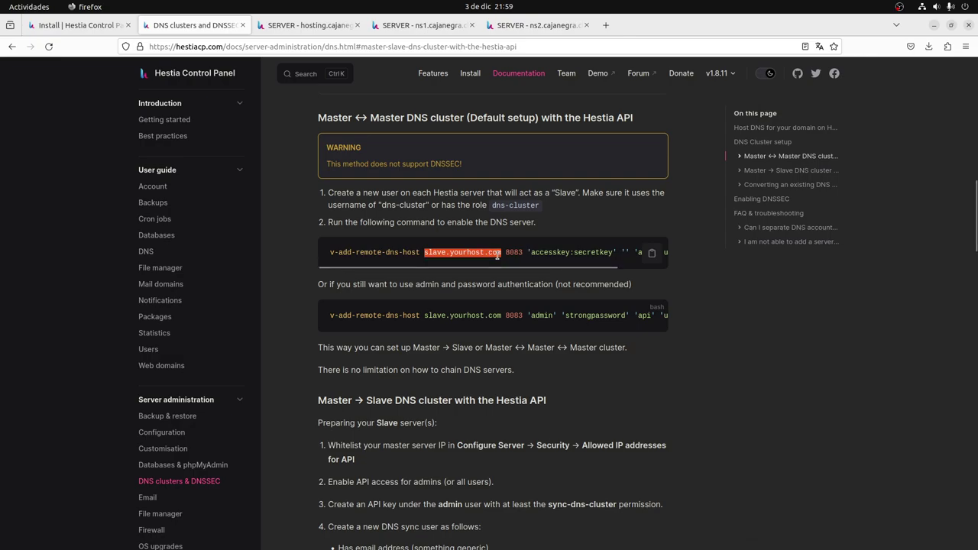
Re-run the ping against ns2.cajanegra.cloud instead of ns1, then bring the documentation forward.
key("alt+Tab")
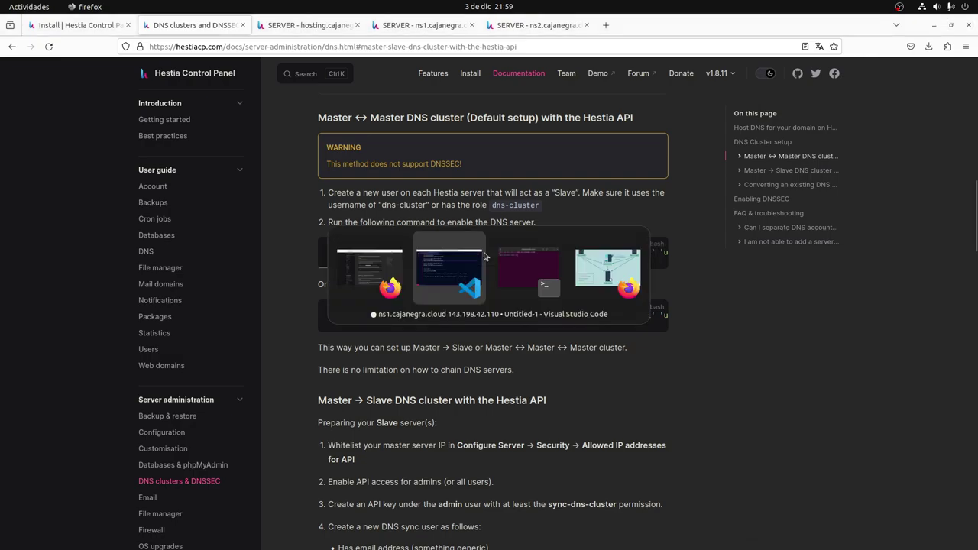
key("Up")
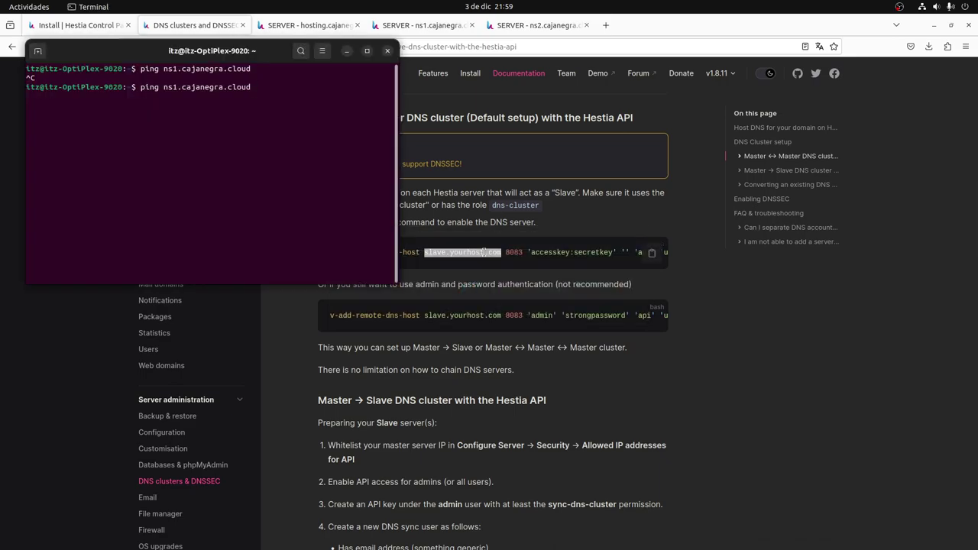
key("Left")
key("Left")
key("Left")
key("Left")
key("Left")
key("Left")
key("Left")
key("Left")
key("Left")
key("Left")
key("Left")
key("Left")
key("Left")
key("Left")
key("Left")
key("Left")
key("BackSpace")
type("2")
key("Return")
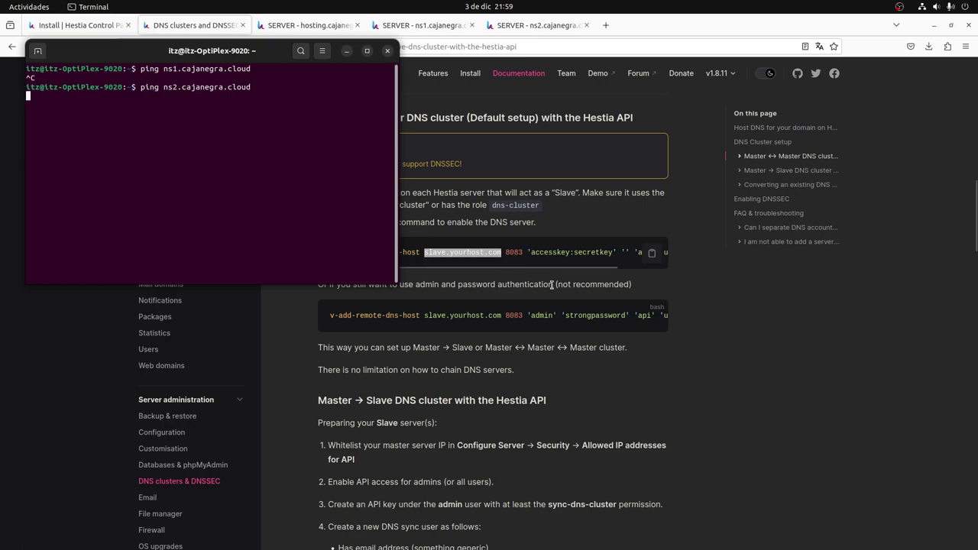
left_click(486, 265)
key("alt+Tab")
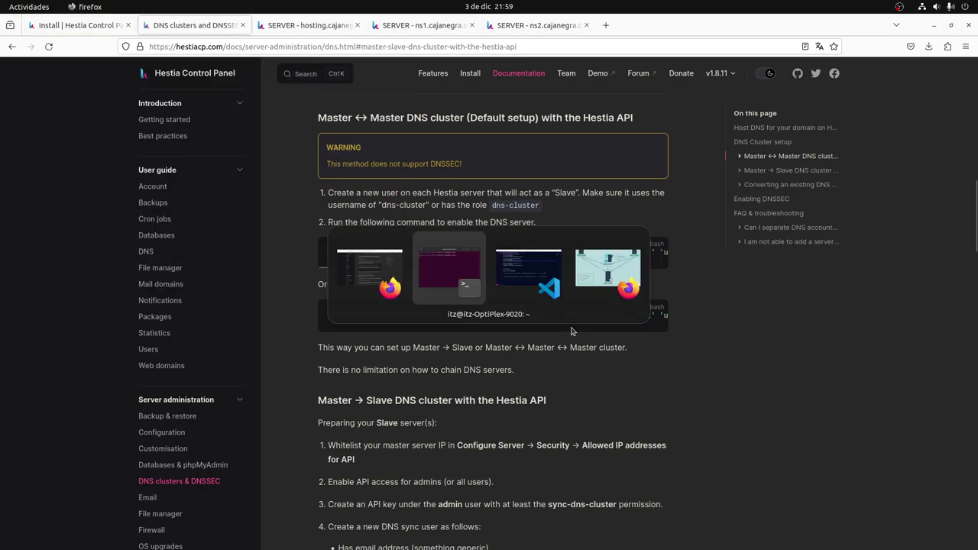
Check the line 18 command's hostname, ns1 IP and port 8083 against the docs.
key("alt+Tab")
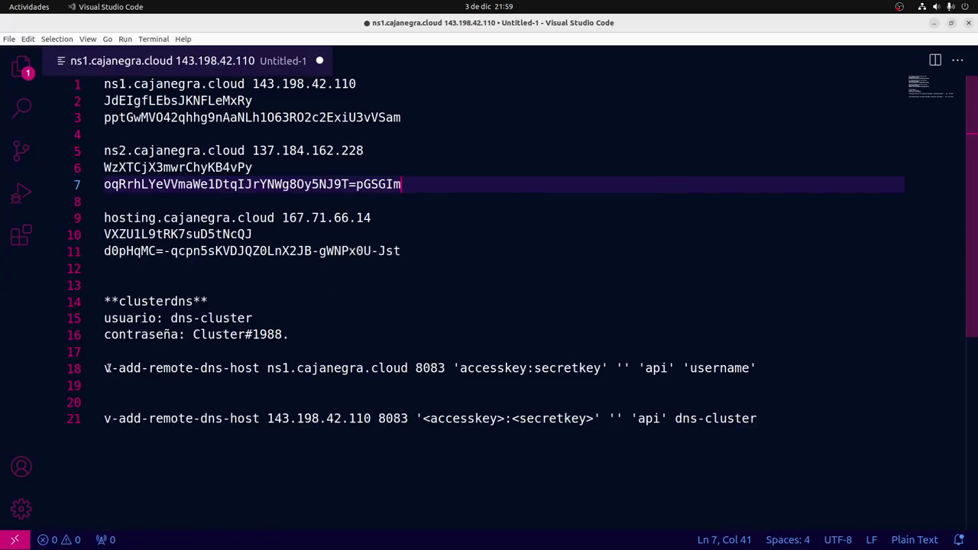
left_click_drag(107, 369, 413, 370)
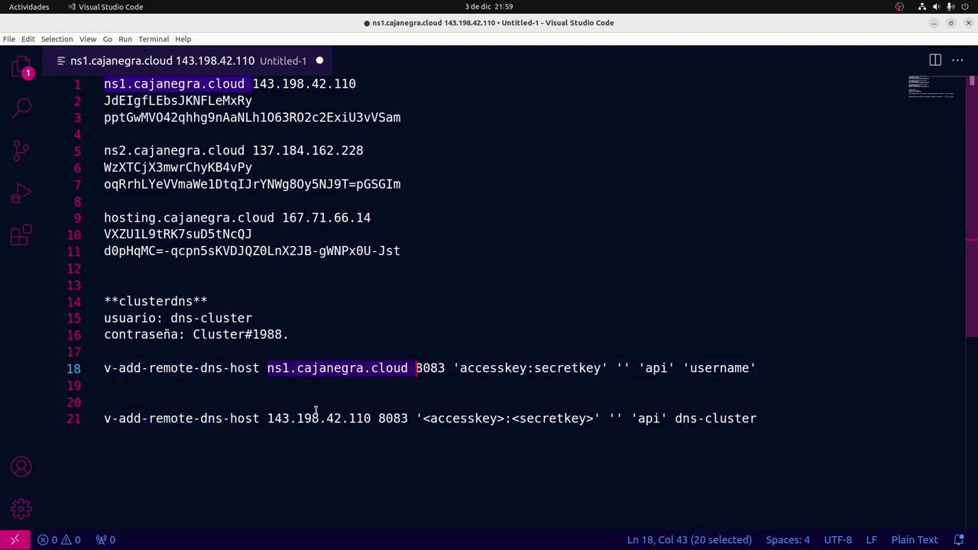
left_click(267, 369)
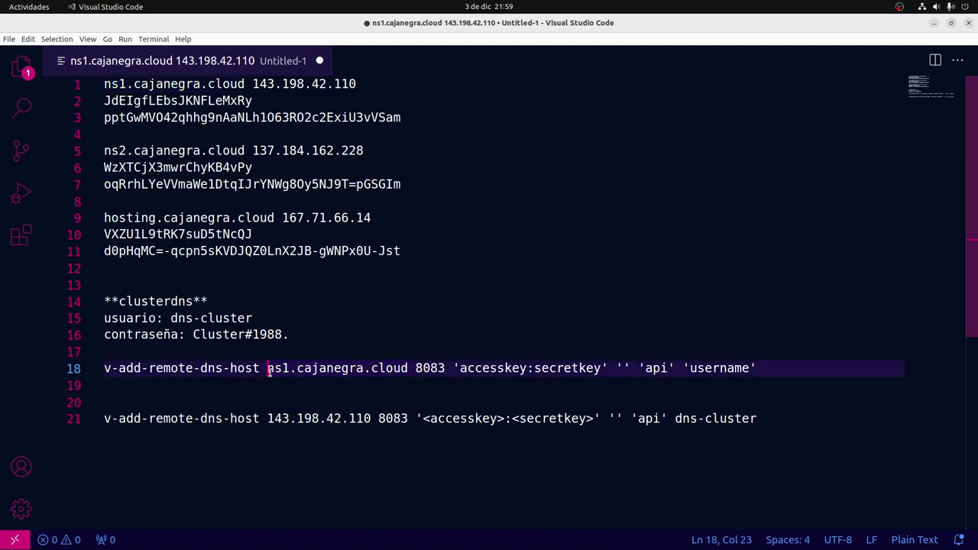
left_click_drag(267, 419, 371, 419)
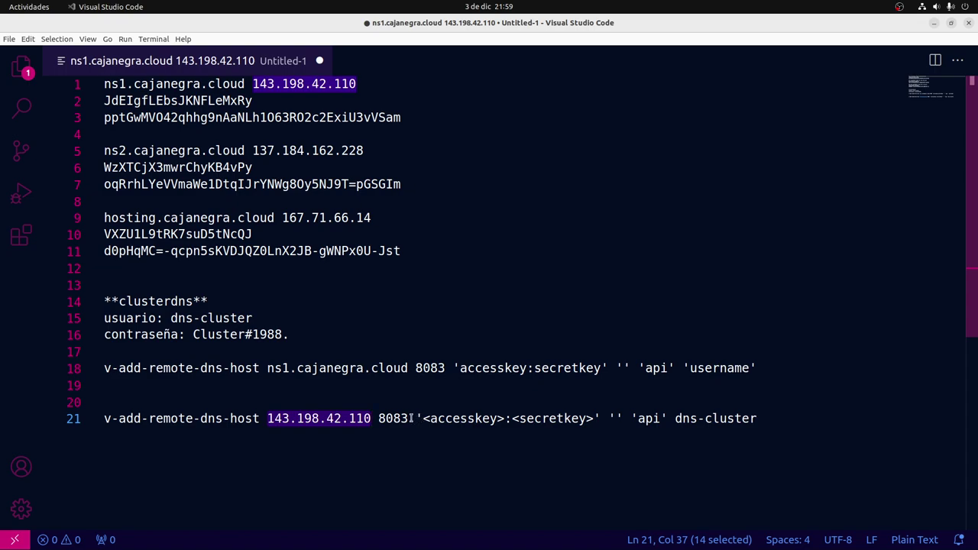
left_click_drag(379, 419, 409, 419)
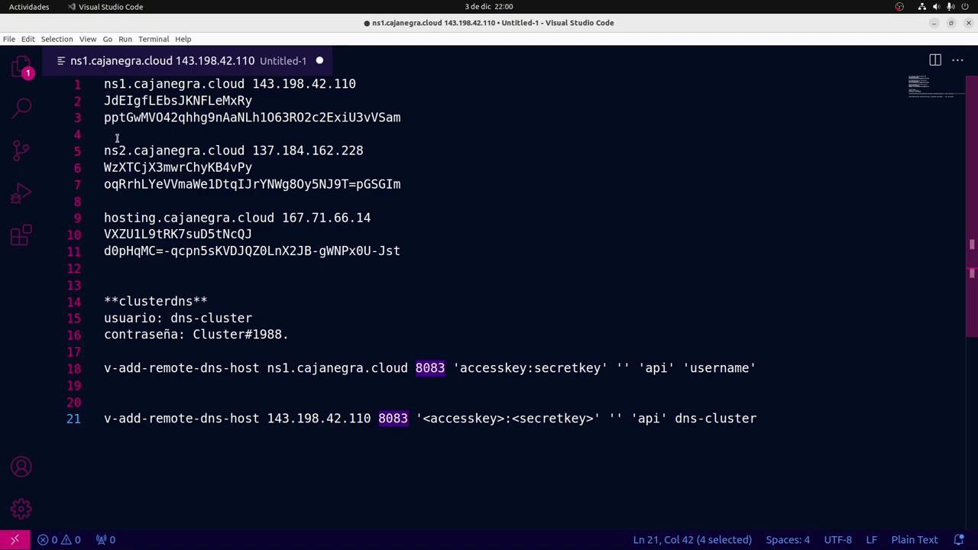
key("alt+Tab")
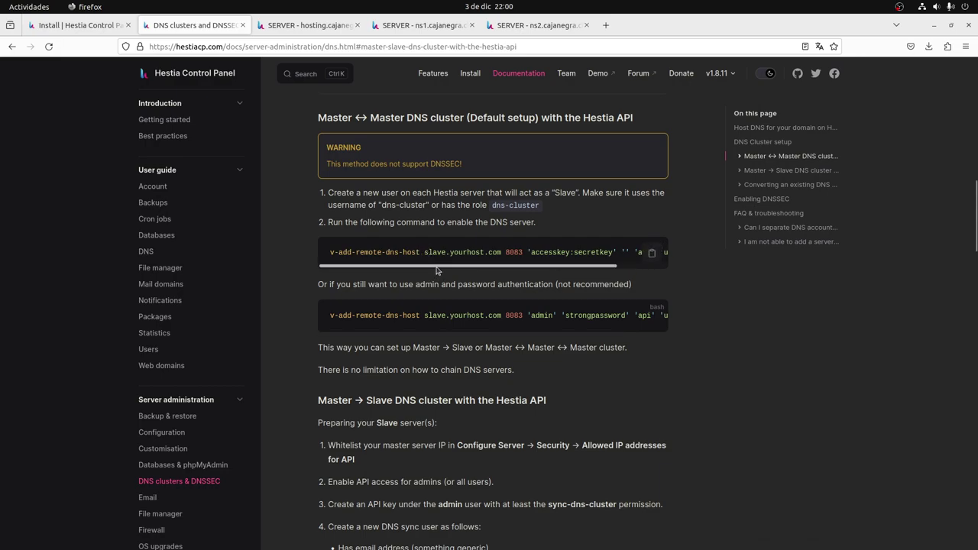
scroll(438, 269, "right", 3)
scroll(435, 266, "left", 3)
key("alt+Tab")
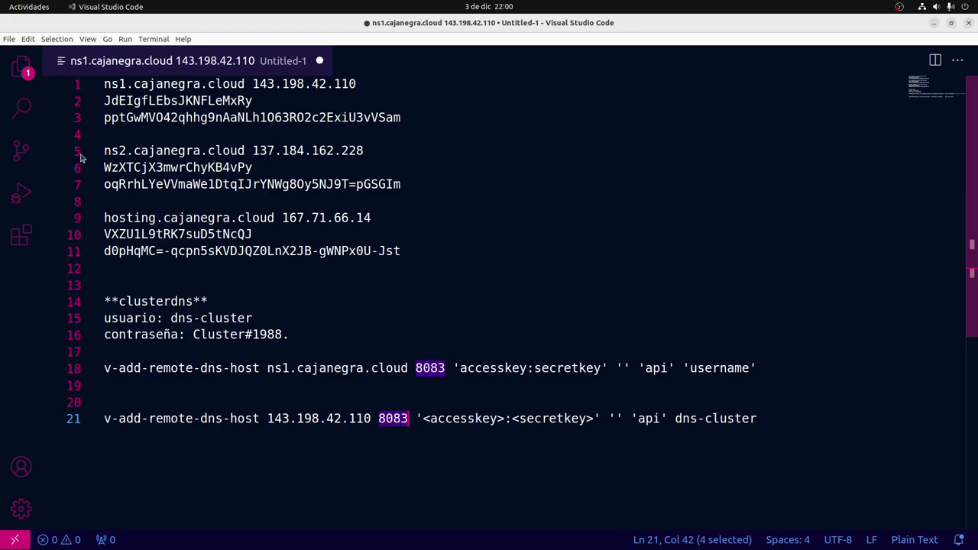
Replace accesskey and secretkey on line 18 with ns1's keys from lines 2–3.
left_click(105, 100)
left_click_drag(105, 100, 255, 101)
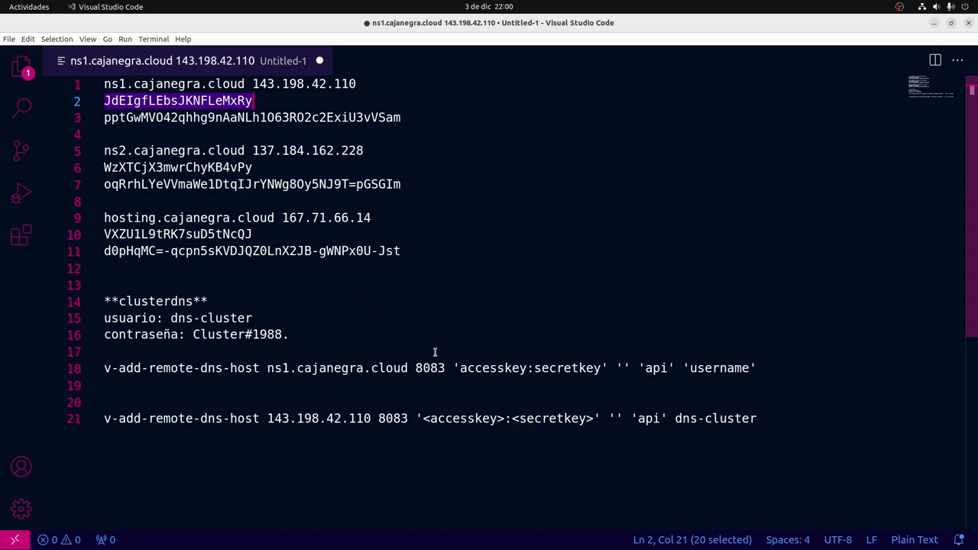
left_click_drag(458, 367, 528, 368)
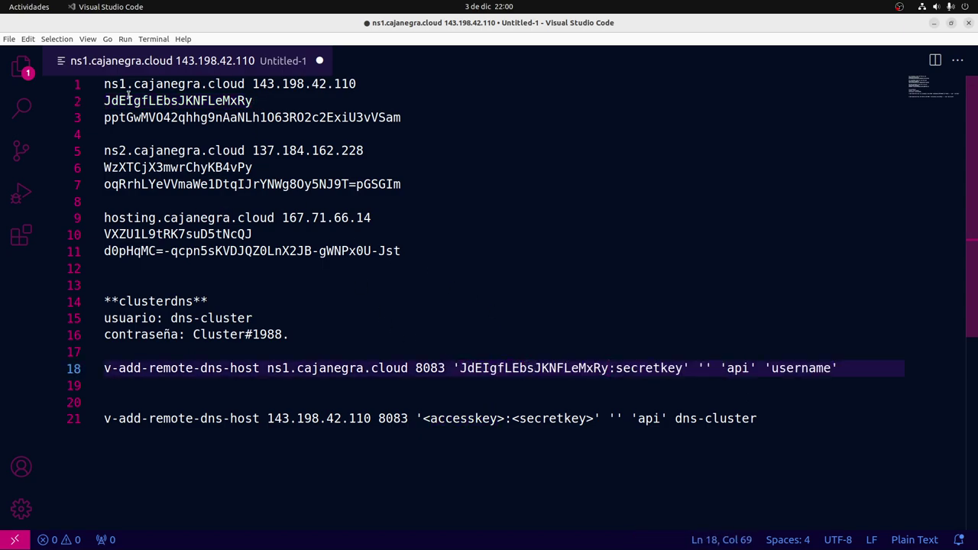
left_click_drag(105, 118, 403, 121)
key("ctrl+c")
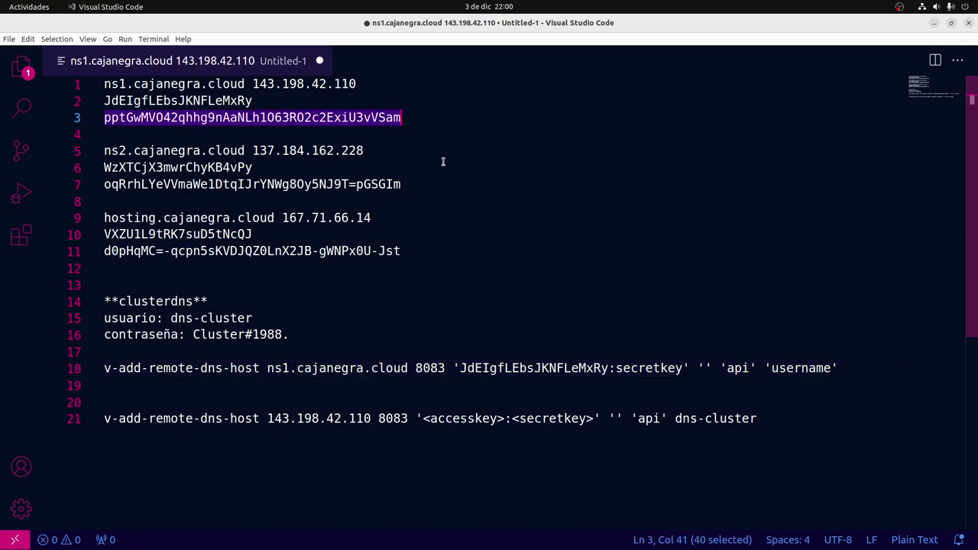
left_click_drag(616, 369, 683, 370)
key("ctrl+v")
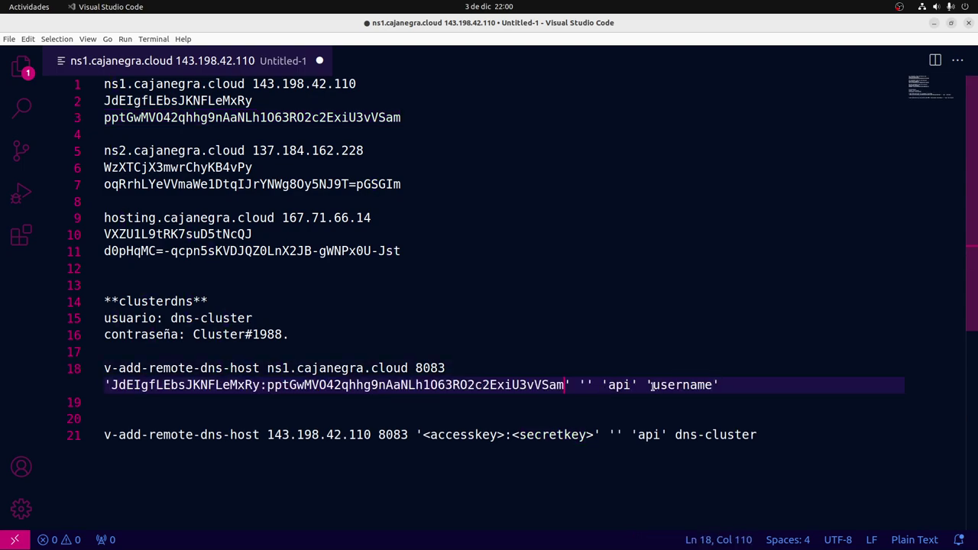
Replace the username placeholder in the command with dns-cluster.
left_click_drag(170, 318, 258, 320)
key("ctrl+c")
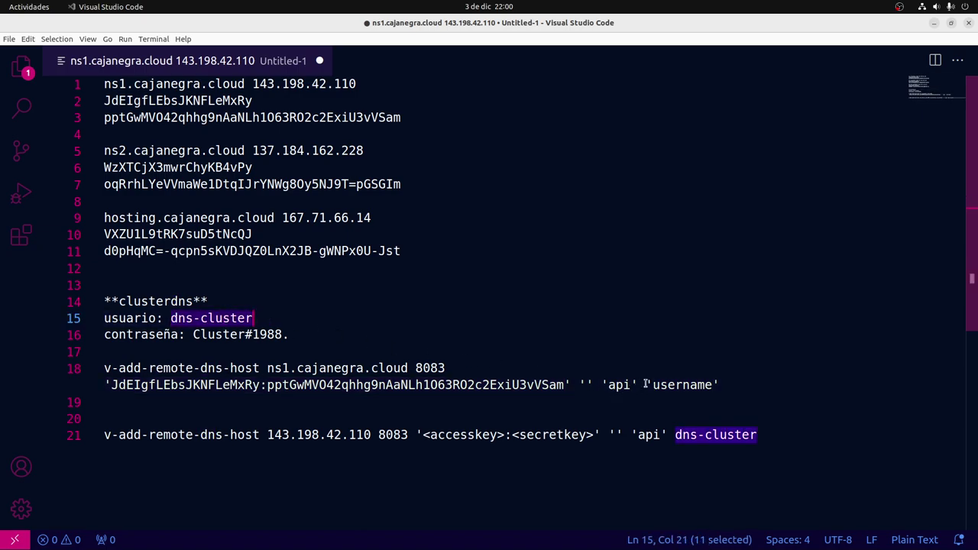
left_click_drag(651, 385, 709, 387)
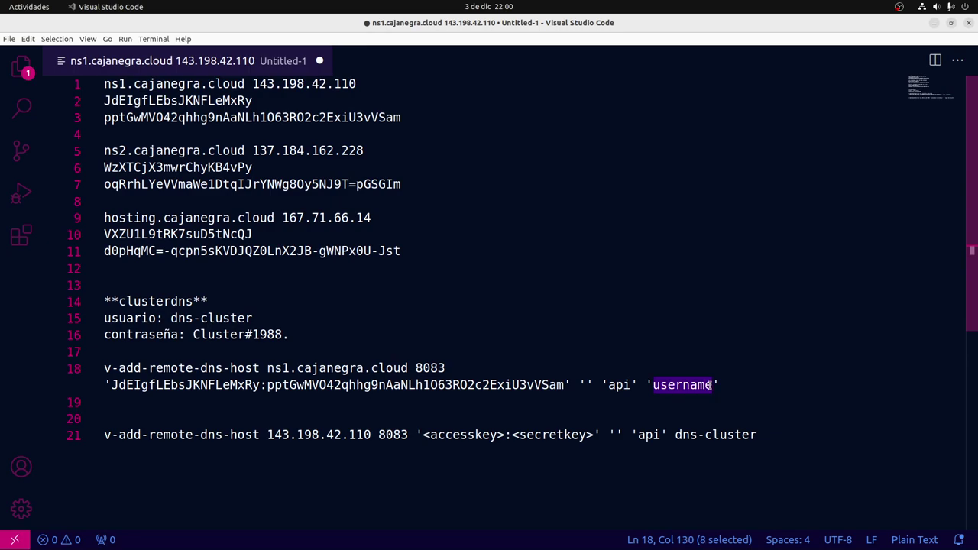
key("ctrl+v")
key("alt+Tab")
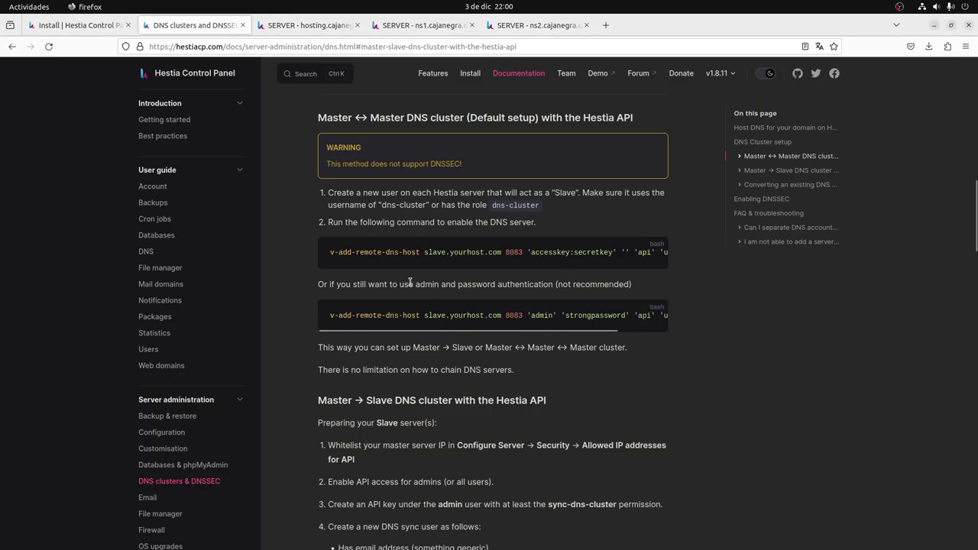
Highlight the not-recommended admin and strongpassword arguments in the second command block.
scroll(432, 337, "down", 5)
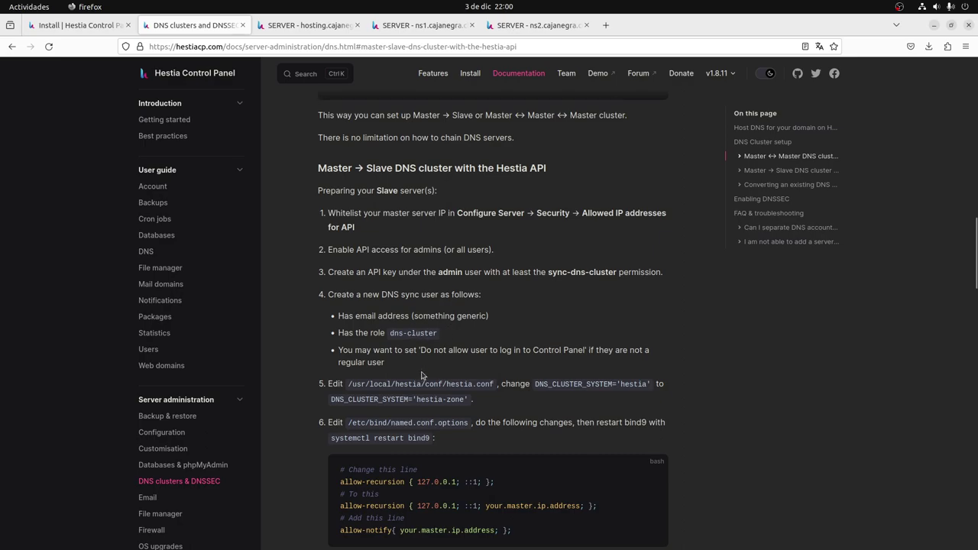
scroll(411, 359, "up", 5)
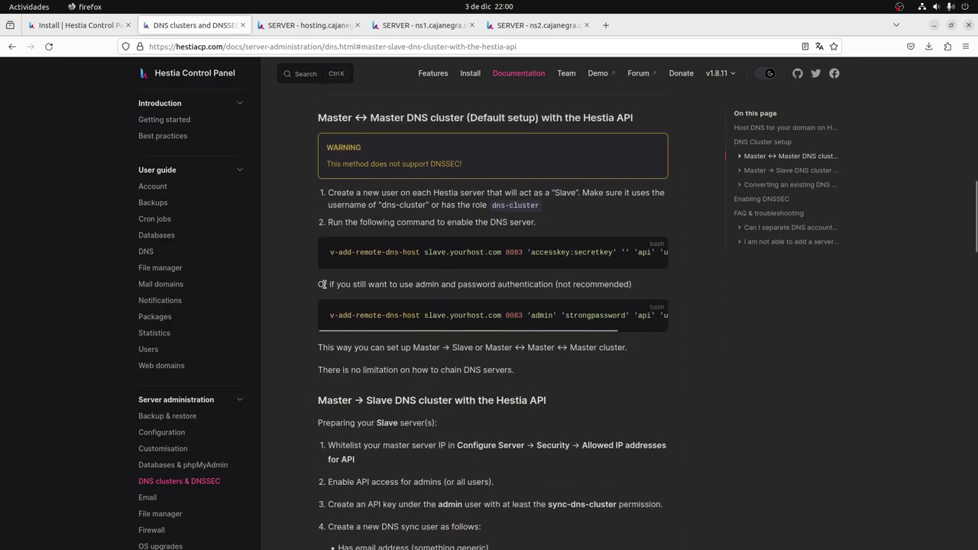
left_click_drag(327, 285, 628, 293)
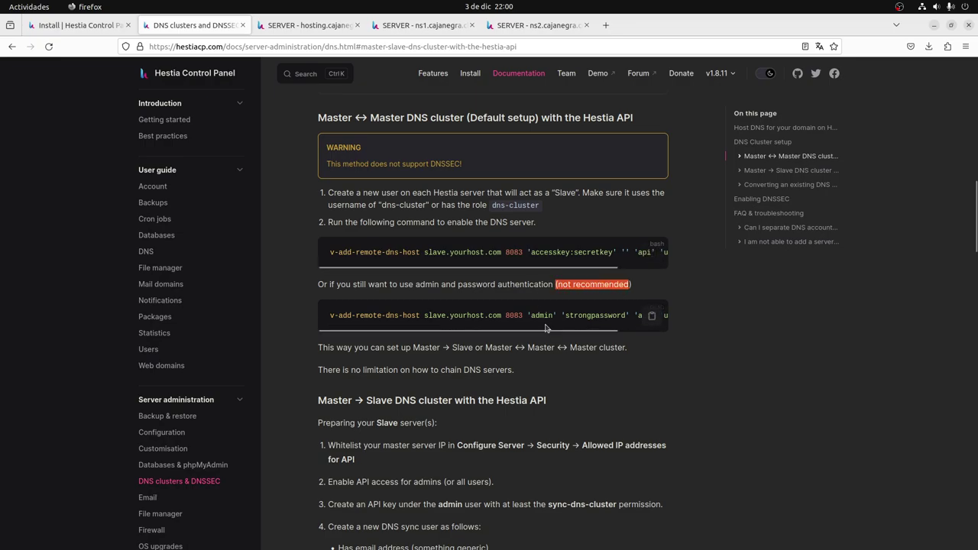
left_click_drag(546, 330, 623, 337)
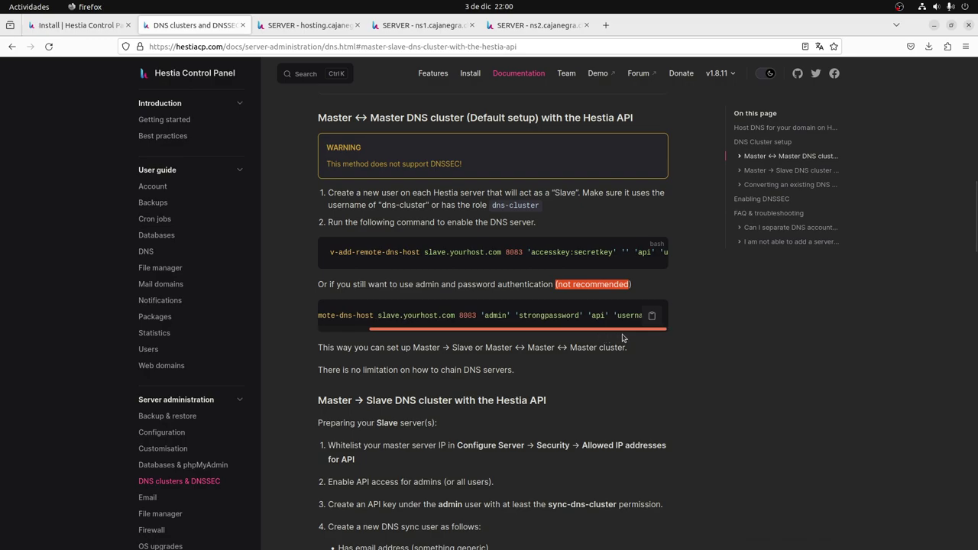
left_click_drag(481, 315, 506, 319)
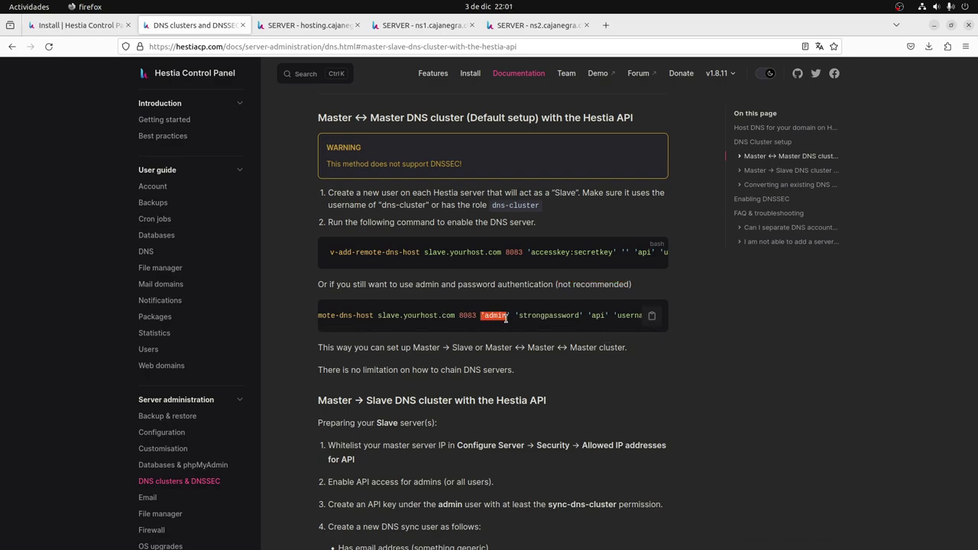
left_click_drag(518, 317, 646, 316)
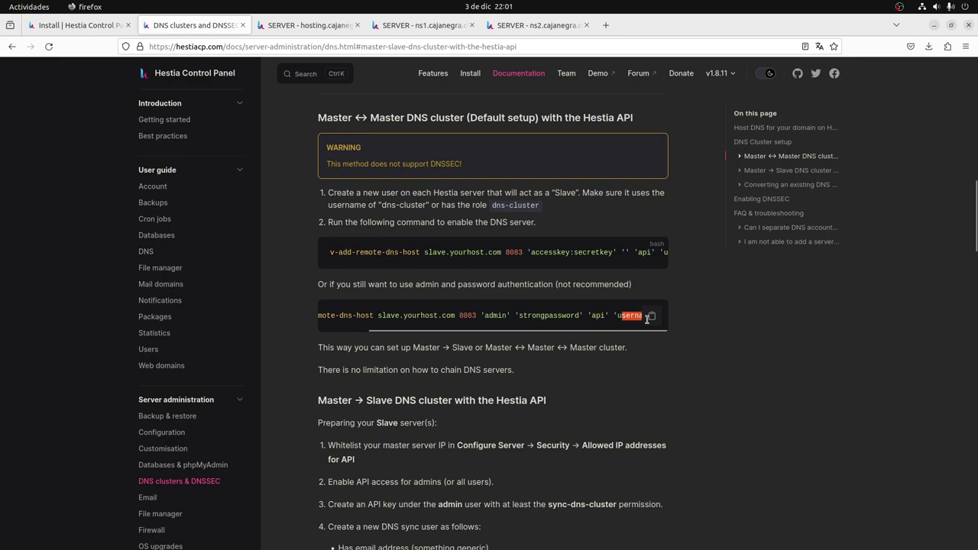
left_click_drag(531, 331, 479, 331)
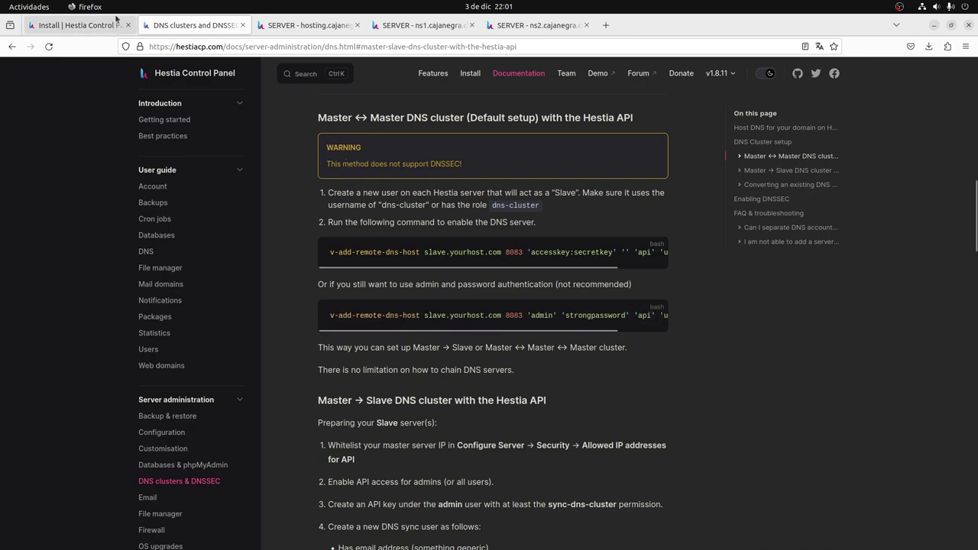
key("alt+Tab")
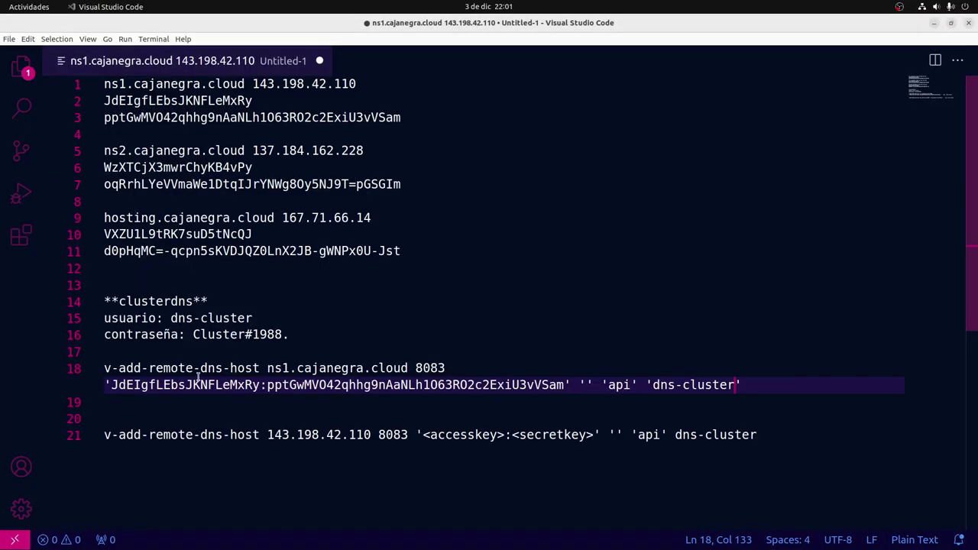
Highlight the dns-cluster user in the finished ns1 command on line 18 of the notes.
left_click_drag(107, 370, 744, 385)
key("ctrl+c")
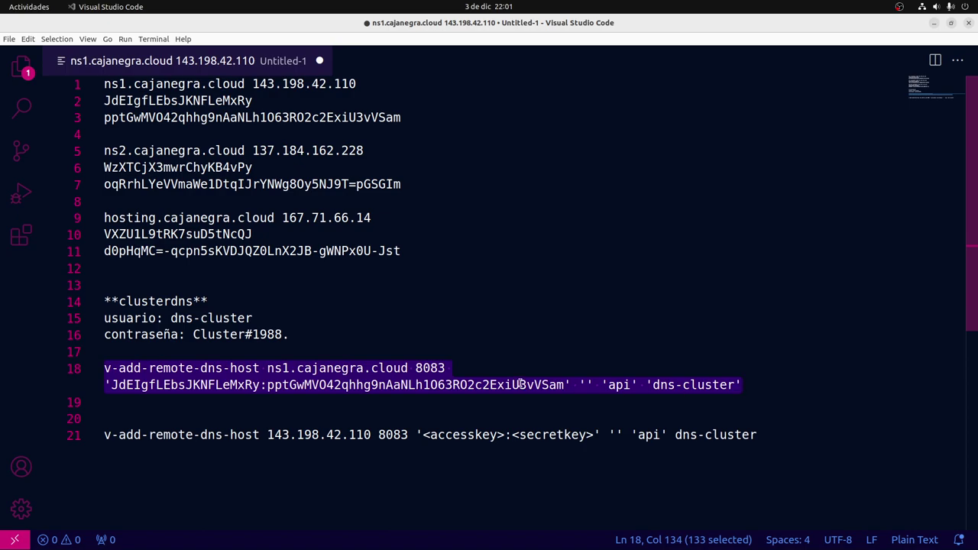
left_click(651, 385)
left_click_drag(651, 385, 735, 389)
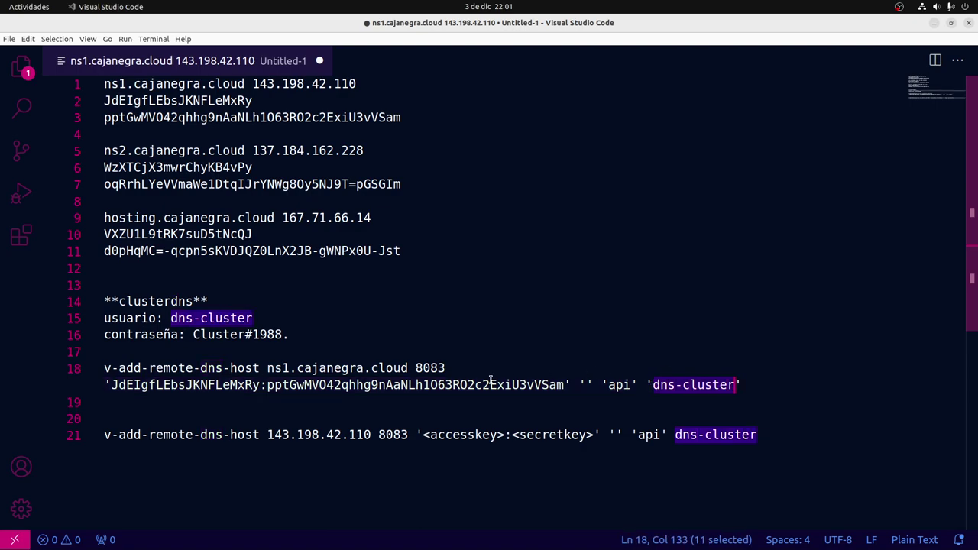
On ns1's Hestia panel, open the admin's dns-cluster access key to review its permissions.
key("alt+Tab")
left_click(422, 25)
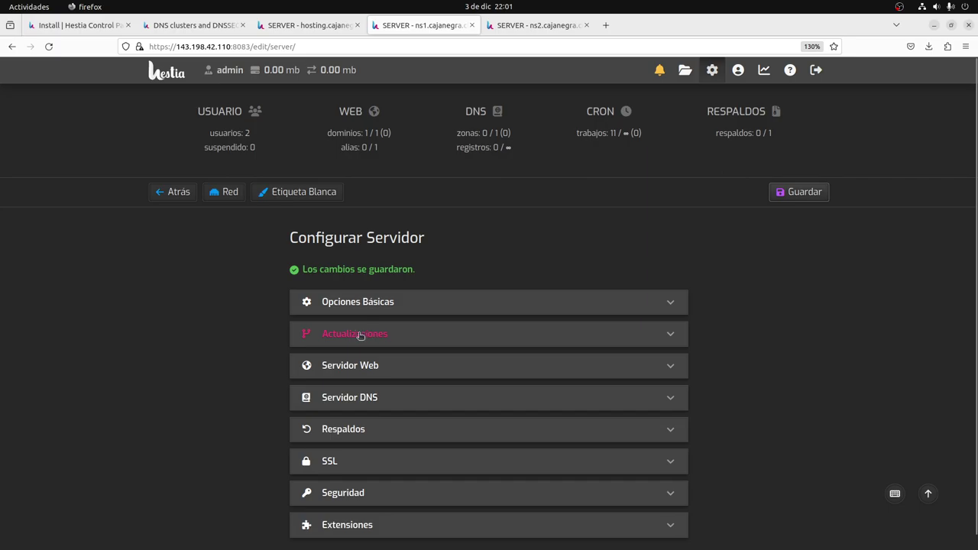
left_click(738, 70)
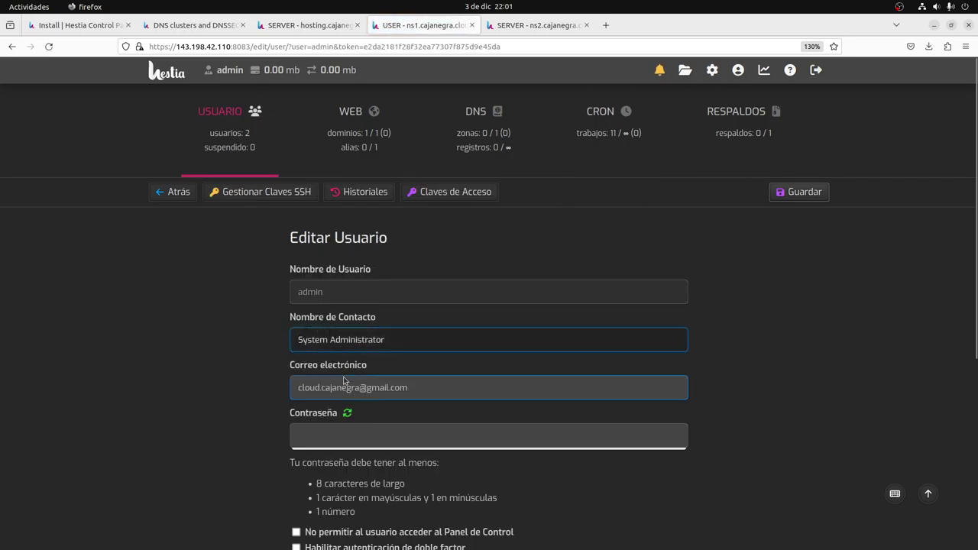
left_click(451, 192)
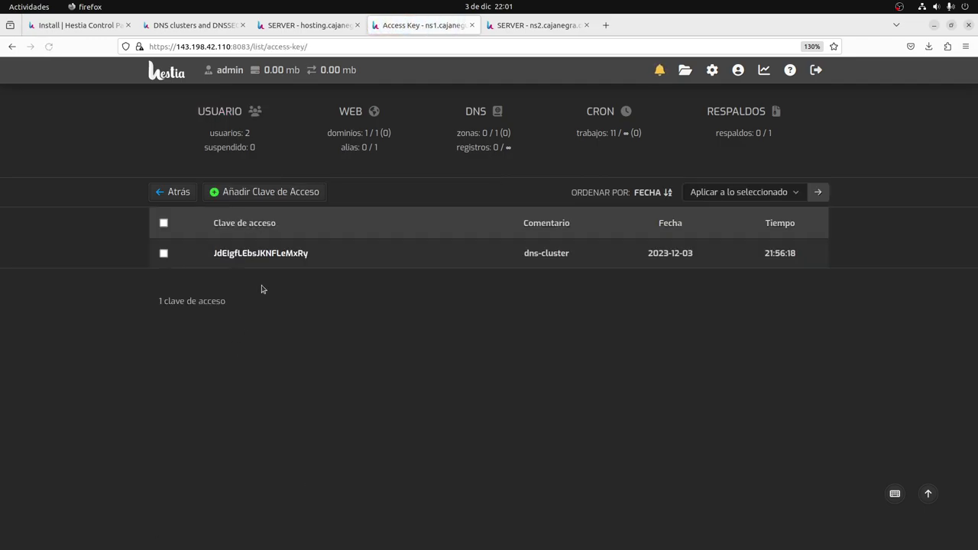
left_click(262, 253)
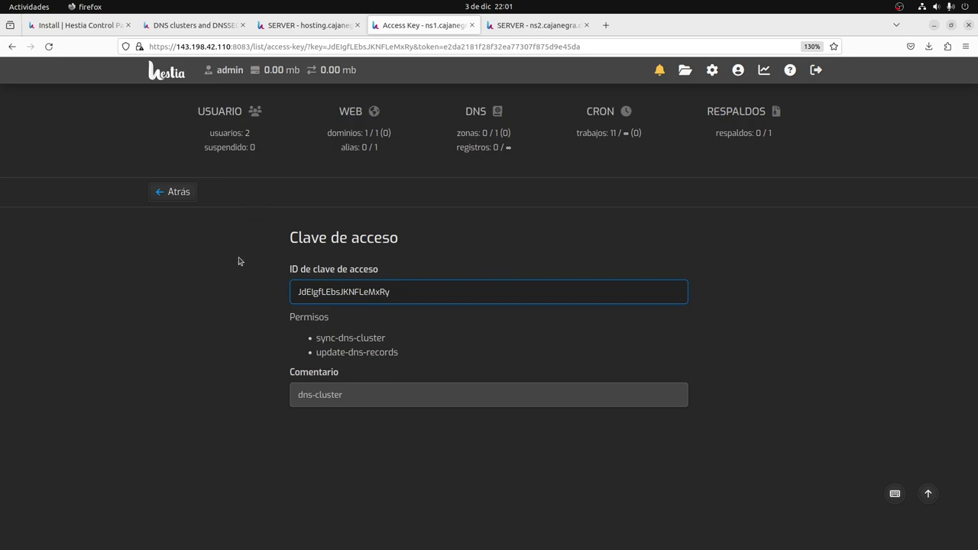
key("alt+Tab")
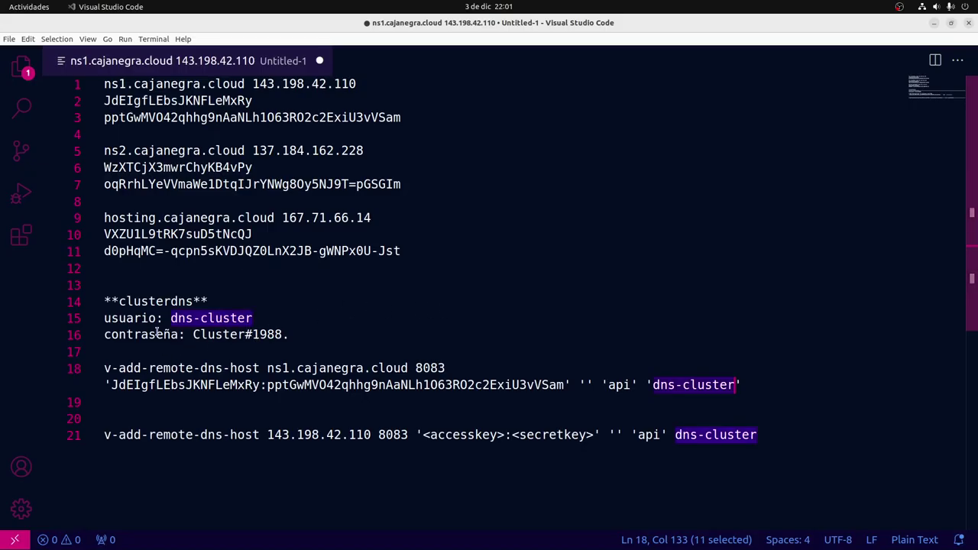
Run the ns1 v-add-remote-dns-host command in the hosting server terminal, getting command not found.
key("alt+Tab")
key("alt+Tab")
key("alt+Tab")
key("alt+Tab")
key("alt+Tab")
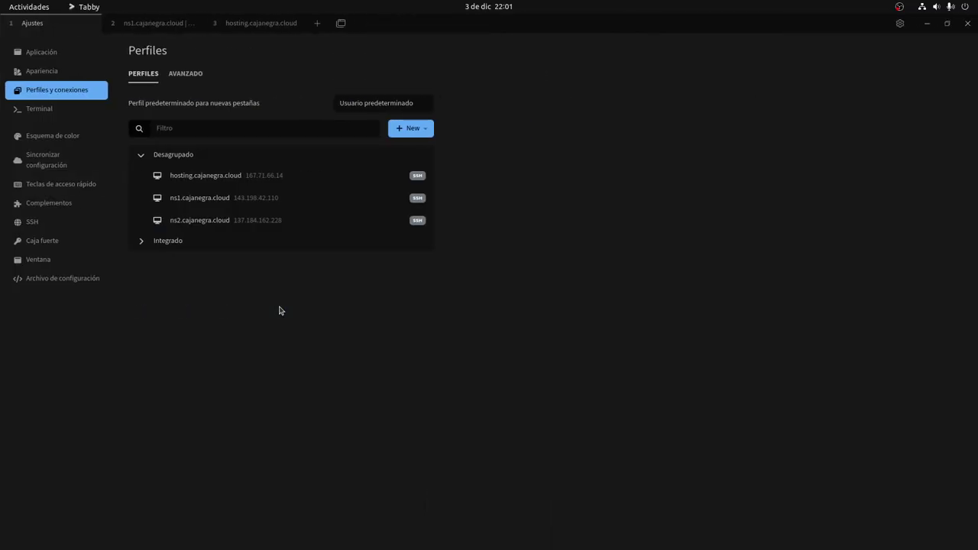
key("ctrl+Tab")
key("ctrl+Tab")
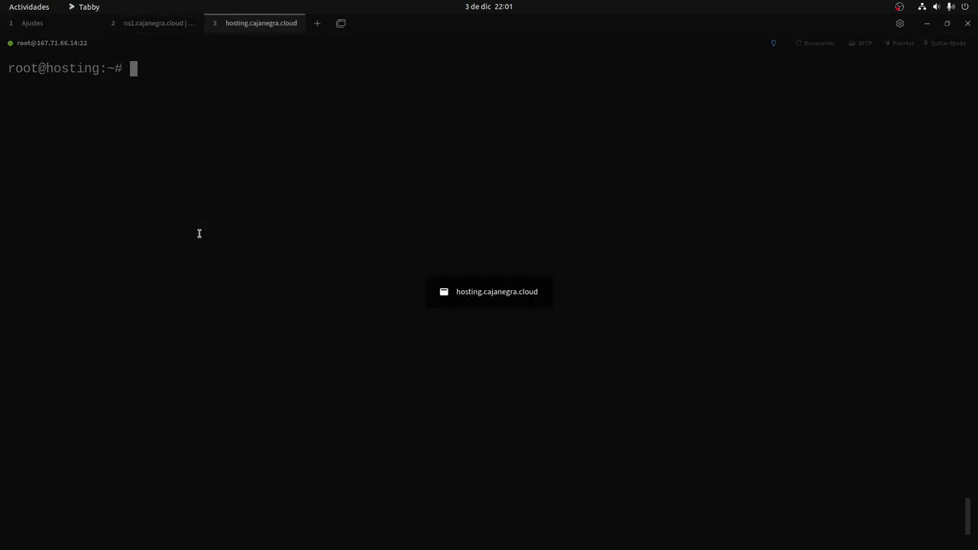
key("ctrl+shift+v")
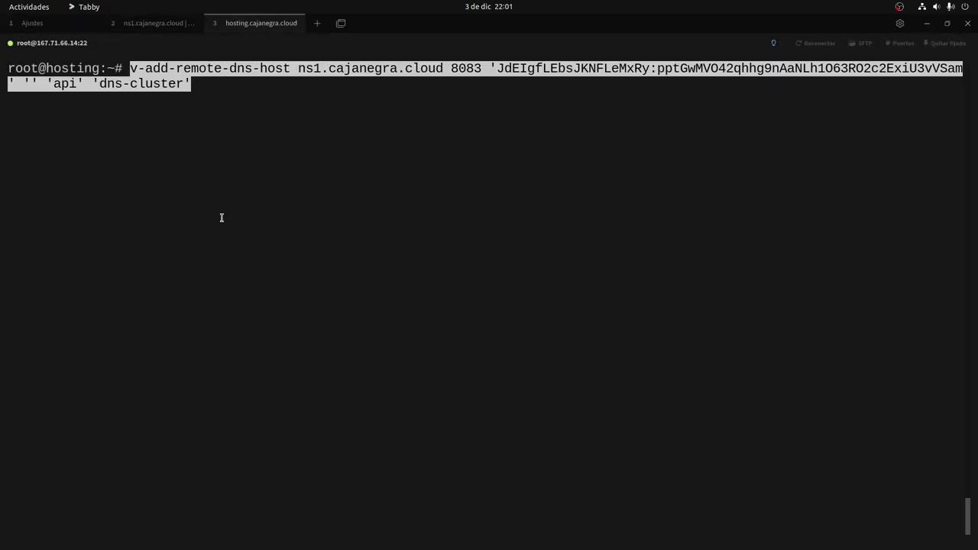
key("Return")
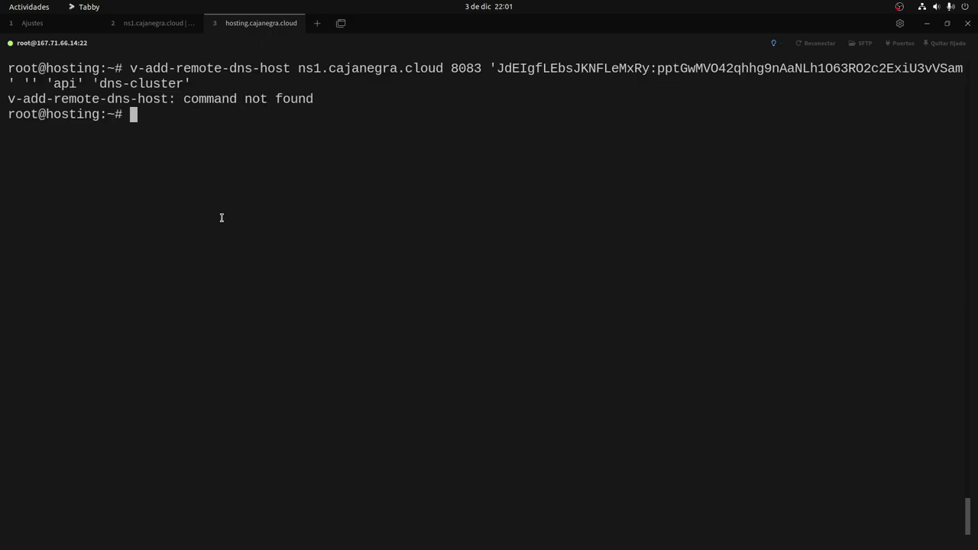
Rerun the same v-add-remote-dns-host command prefixed with sudo, which still reports command not found.
key("Up")
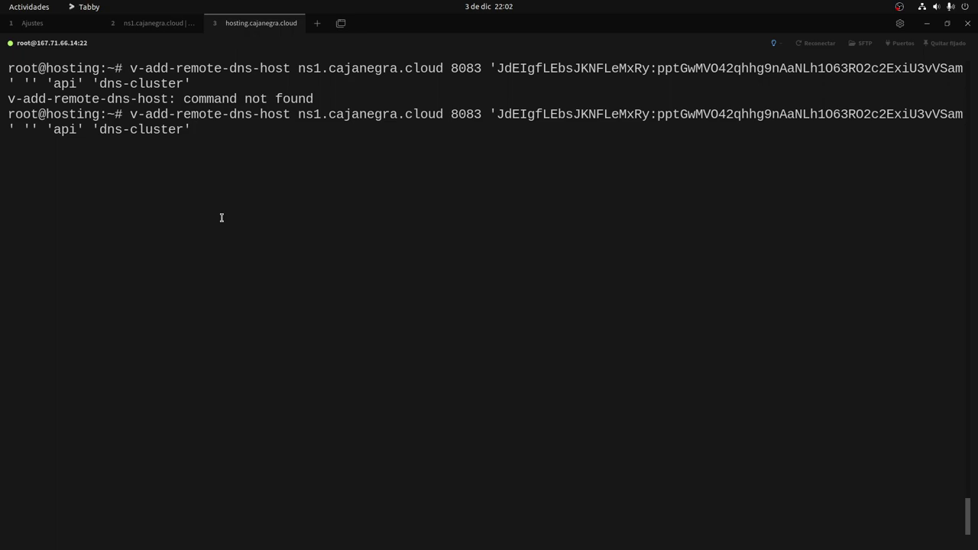
key("ctrl+c")
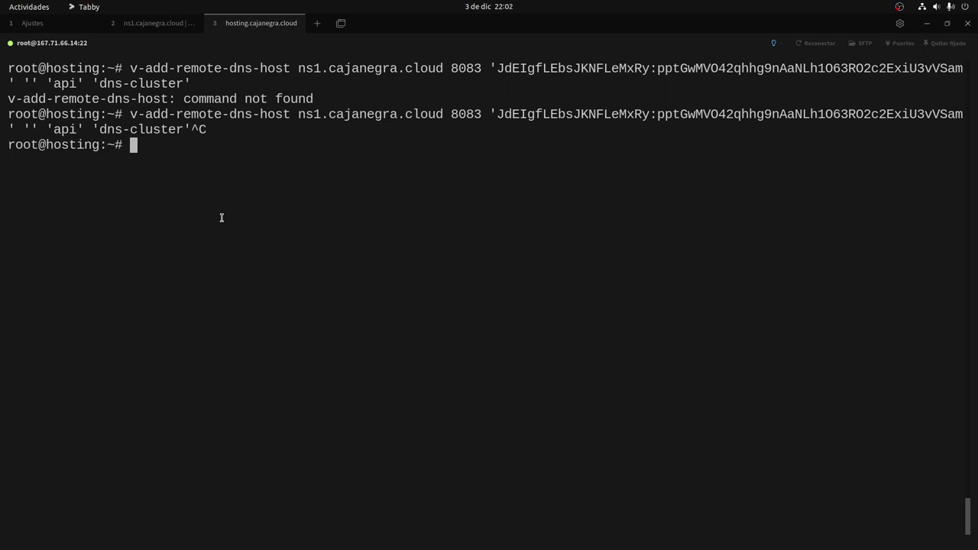
type("v-ad")
key("BackSpace")
key("BackSpace")
key("BackSpace")
key("BackSpace")
key("Up")
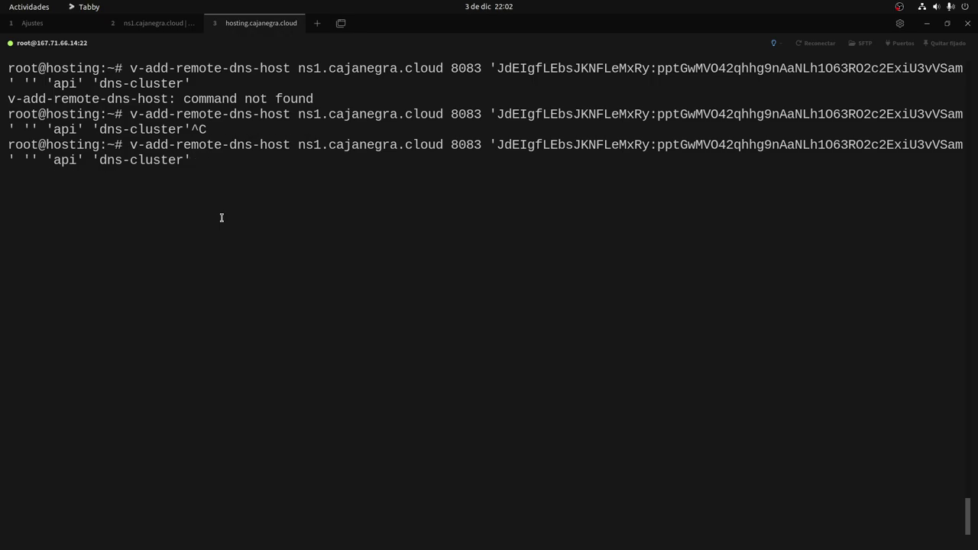
key("ctrl+a")
type("sudo")
key("Return")
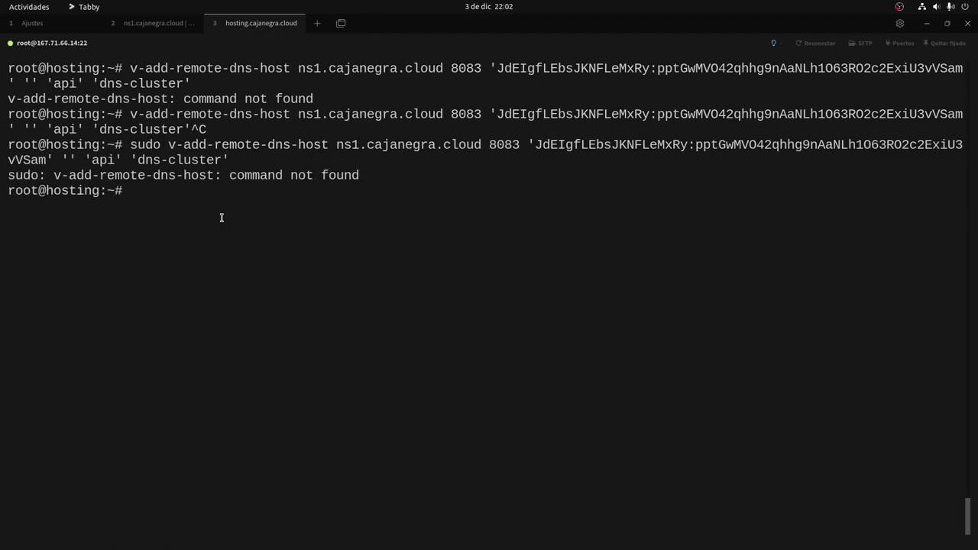
Open the DNS clusters and DNSSEC docs and scroll down to FAQ & troubleshooting.
key("alt+Tab")
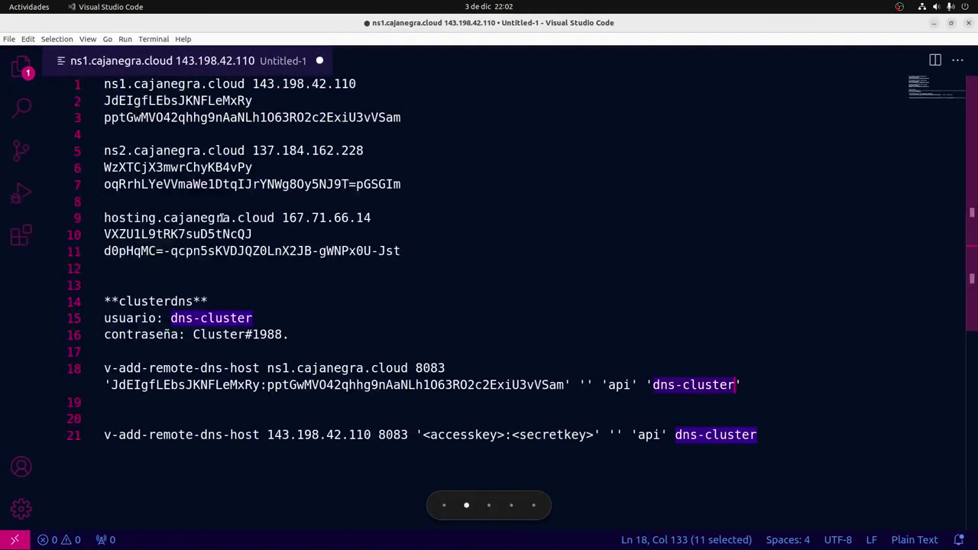
key("alt+Tab")
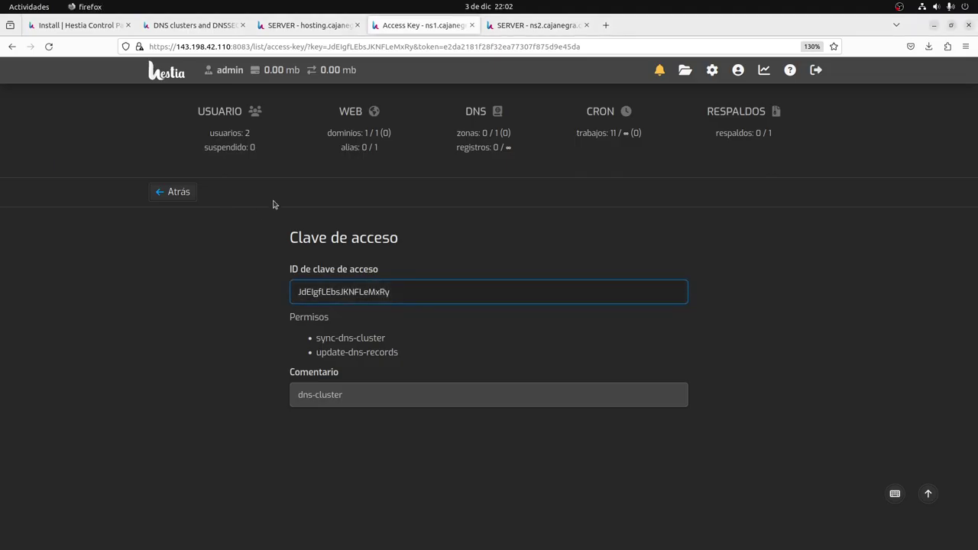
left_click(179, 25)
mouse_move(362, 252)
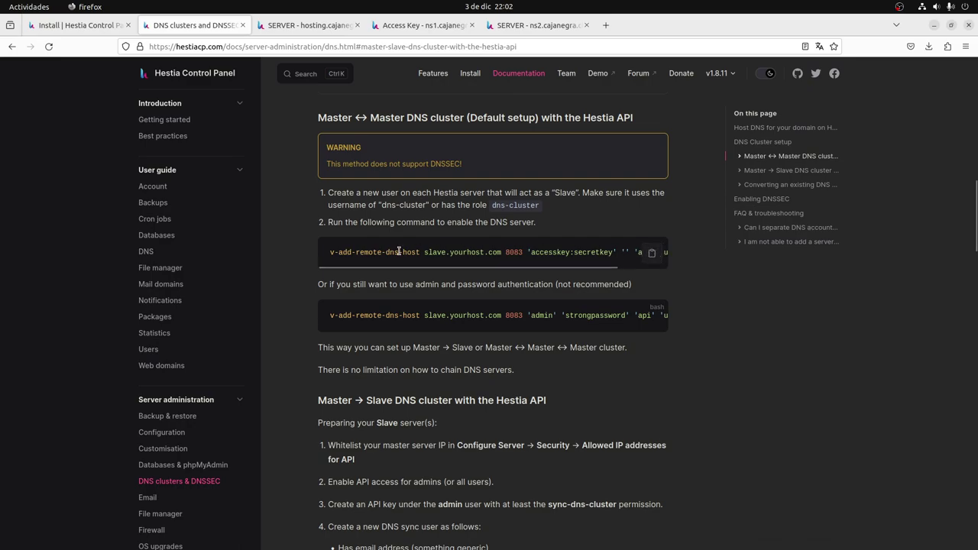
scroll(361, 253, "down", 10)
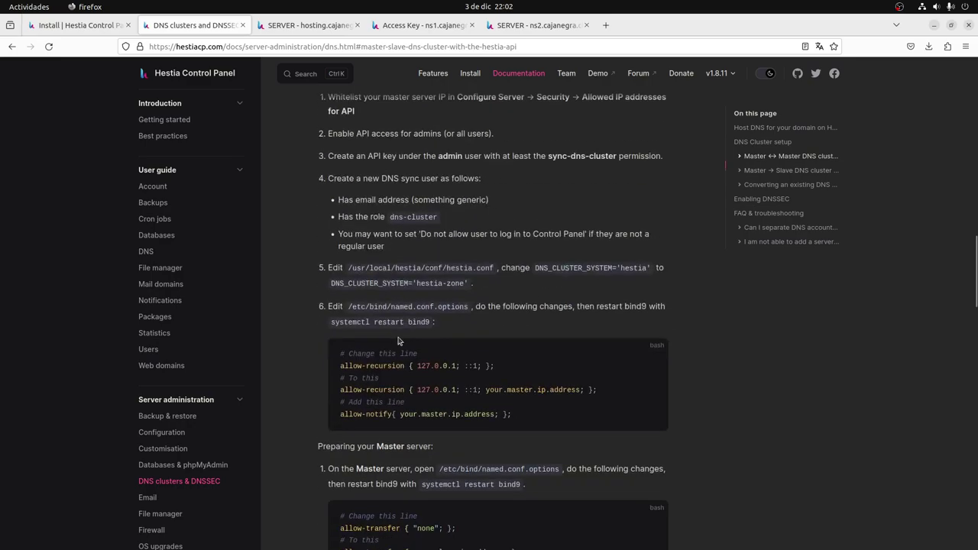
scroll(387, 340, "down", 5)
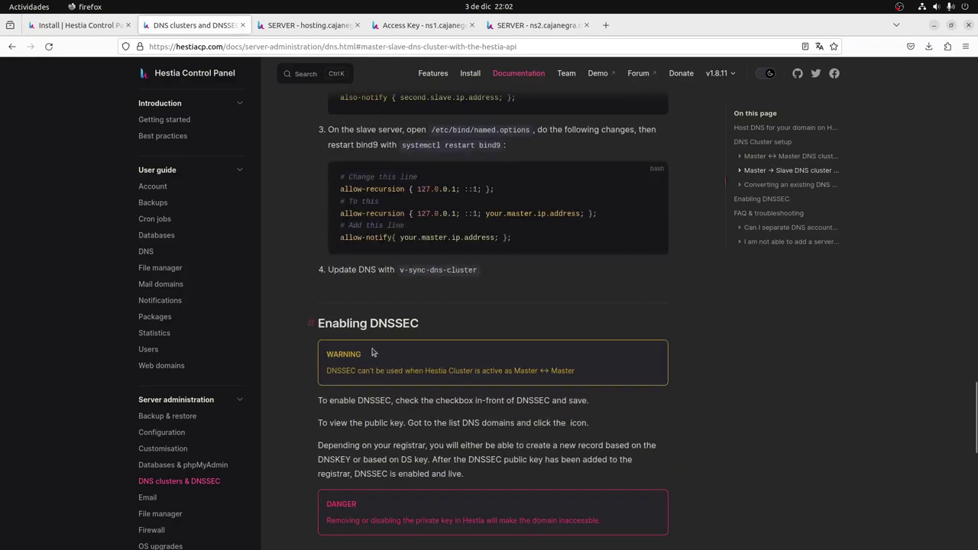
scroll(332, 345, "down", 3)
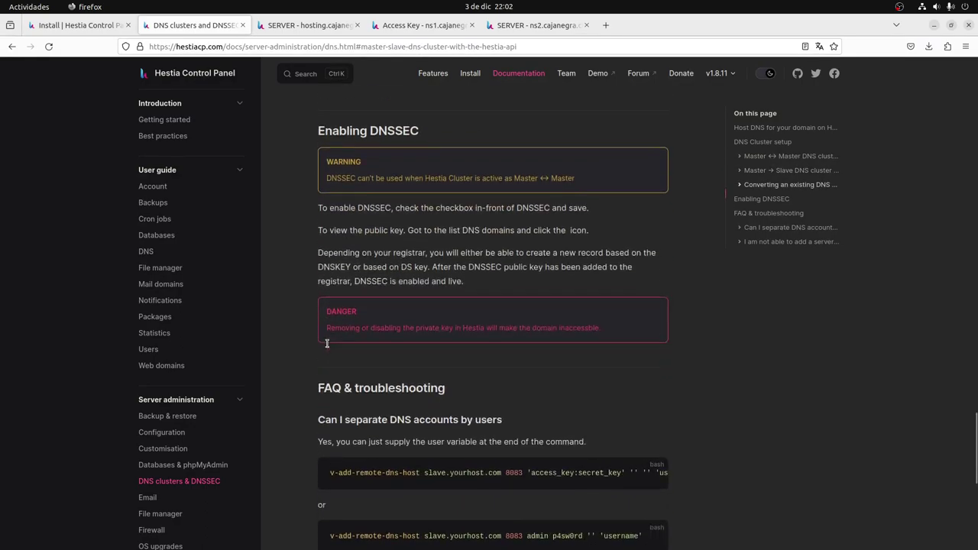
scroll(326, 345, "down", 3)
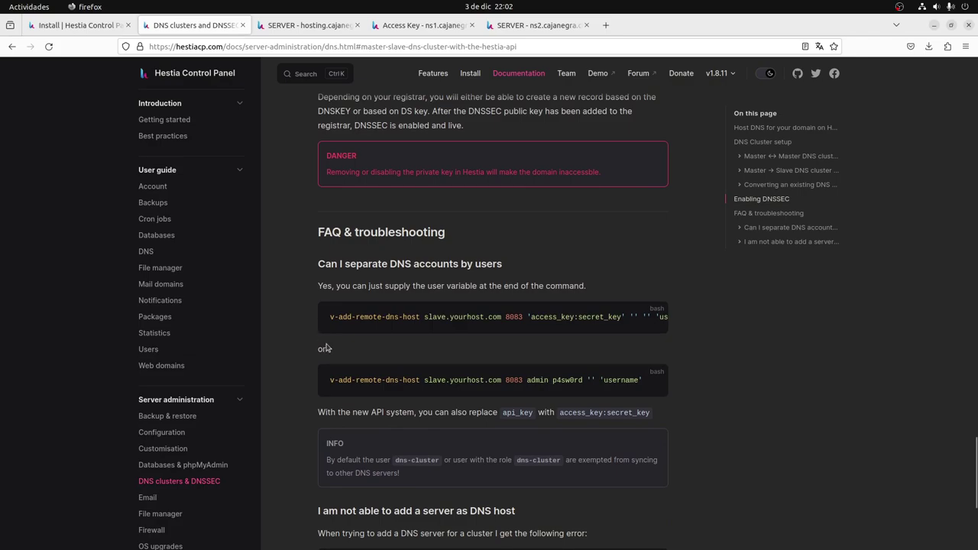
scroll(324, 348, "down", 3)
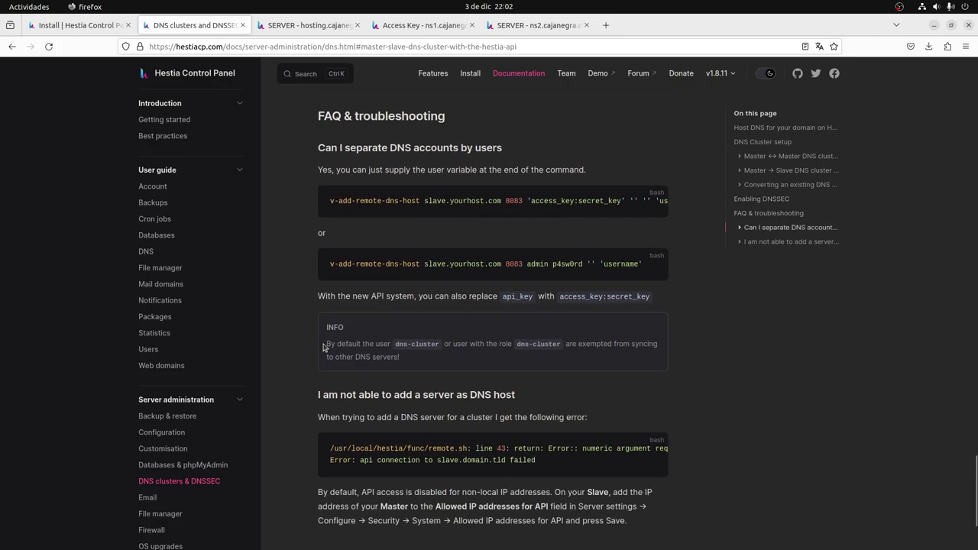
scroll(323, 347, "down", 4)
Scroll the FAQ's v-add-remote-dns-host example sideways to reveal its trailing 'username' argument.
scroll(323, 345, "up", 11)
scroll(322, 350, "down", 3)
scroll(321, 356, "down", 8)
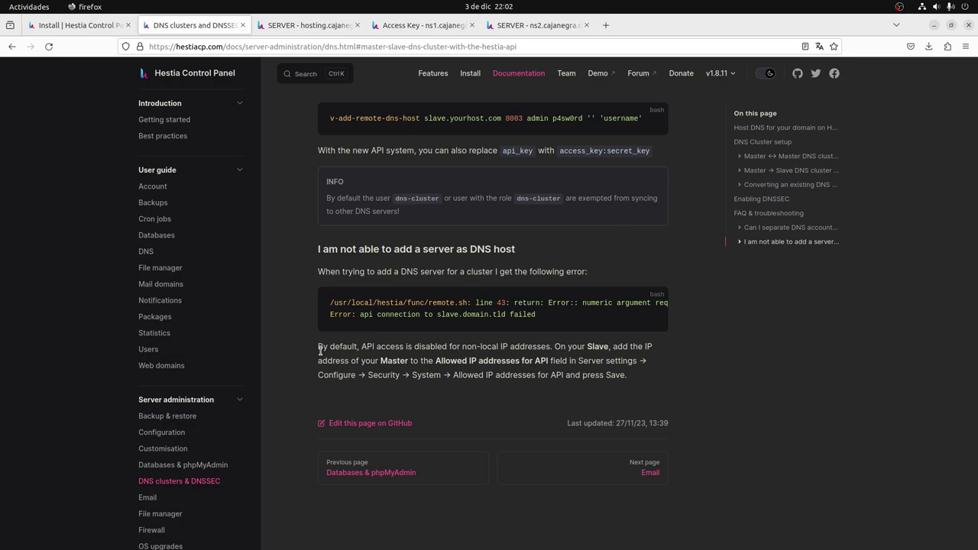
scroll(321, 351, "up", 1)
scroll(320, 353, "up", 2)
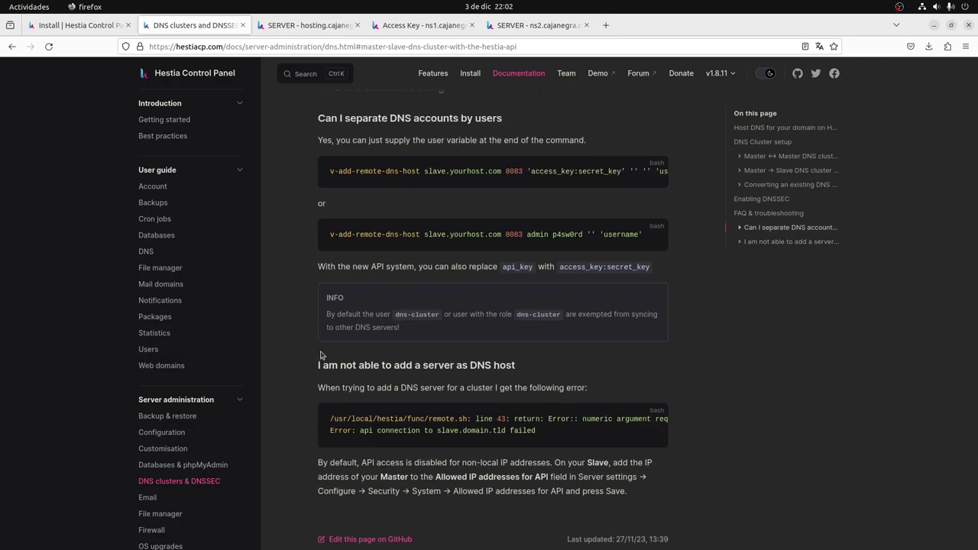
scroll(321, 355, "up", 1)
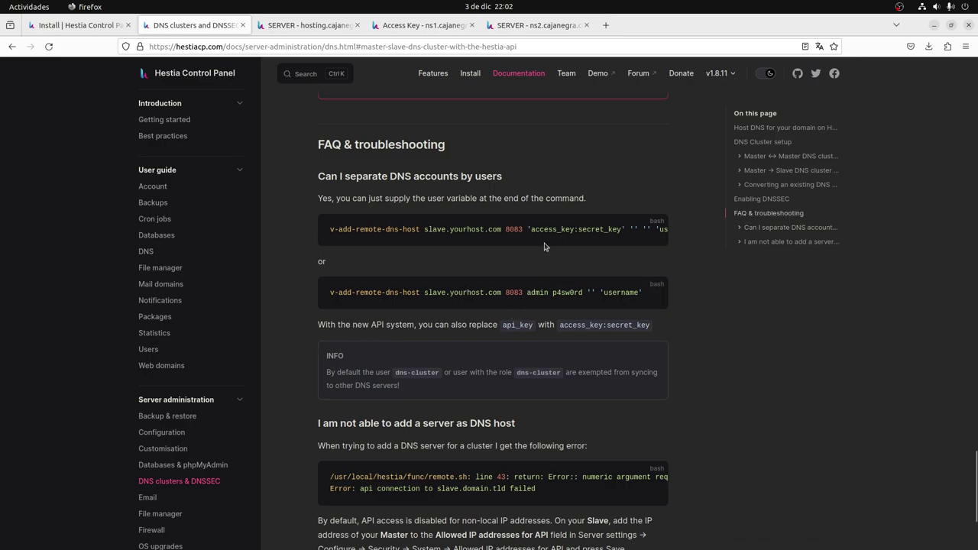
left_click_drag(535, 242, 611, 243)
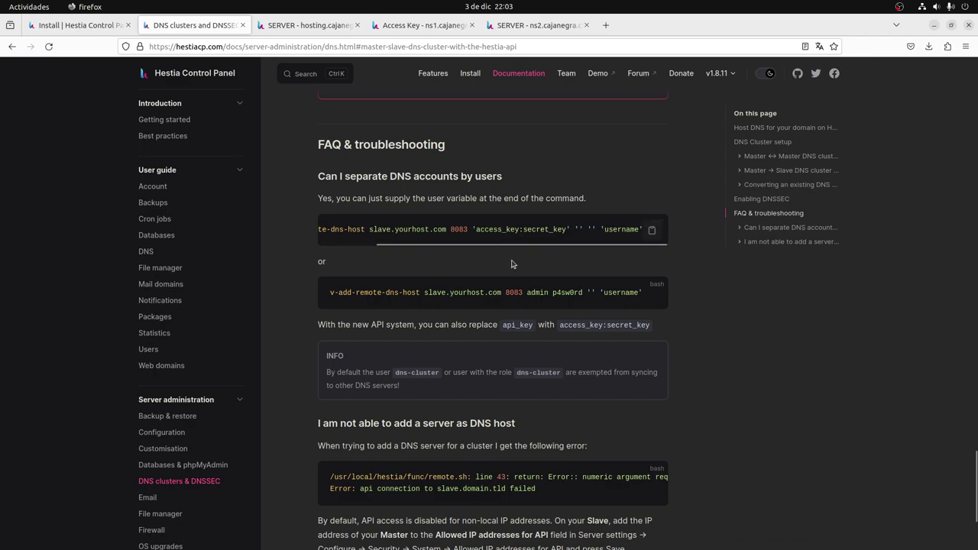
Delete 'api' from the ns1 command on line 18 and copy the edited line.
key("alt+Tab")
key("Left")
key("Left")
key("Left")
key("Left")
key("BackSpace")
key("BackSpace")
key("BackSpace")
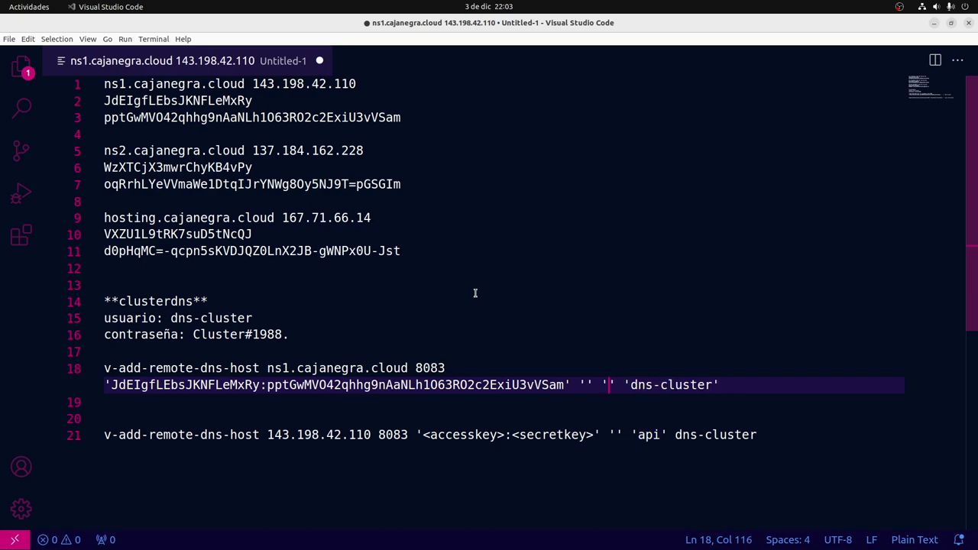
key("Home")
key("Up")
key("shift+End")
key("shift+Right")
key("shift+Right")
key("shift+End")
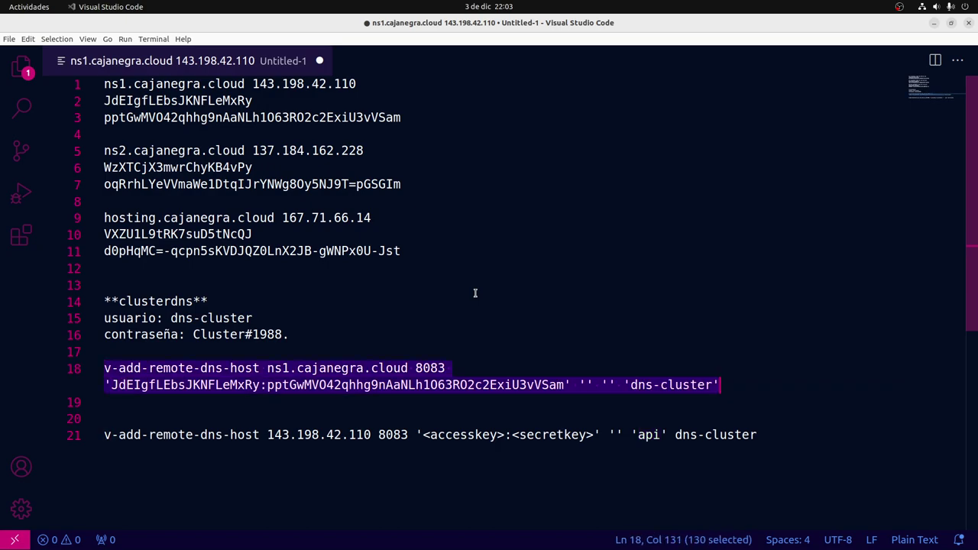
Clear the hosting server terminal and paste the revised ns1 command at its prompt.
key("alt+Tab")
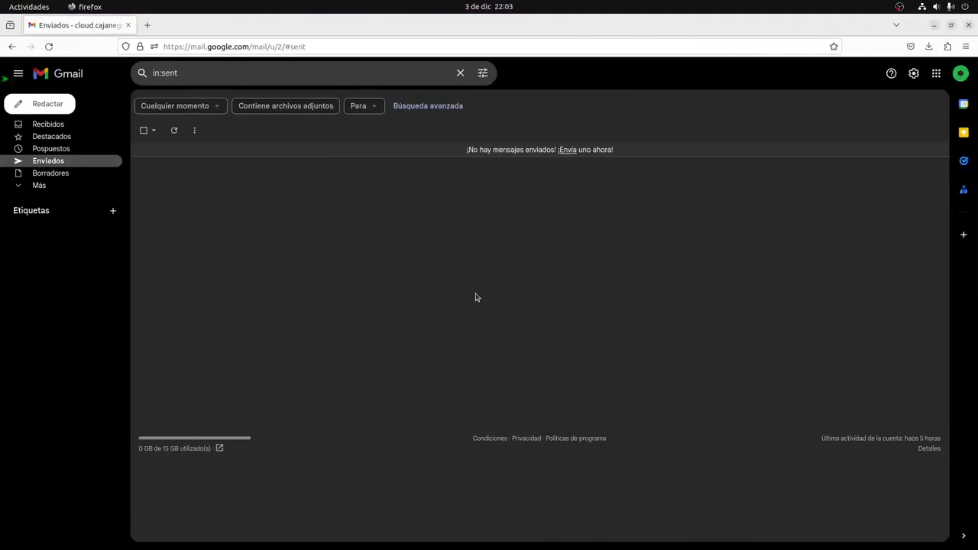
key("alt+Tab")
key("Tab")
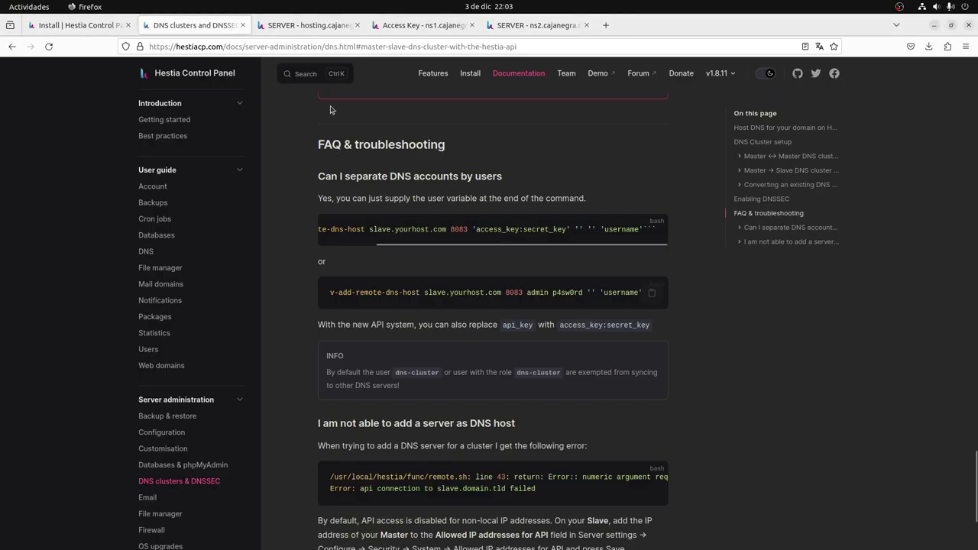
key("alt+Tab")
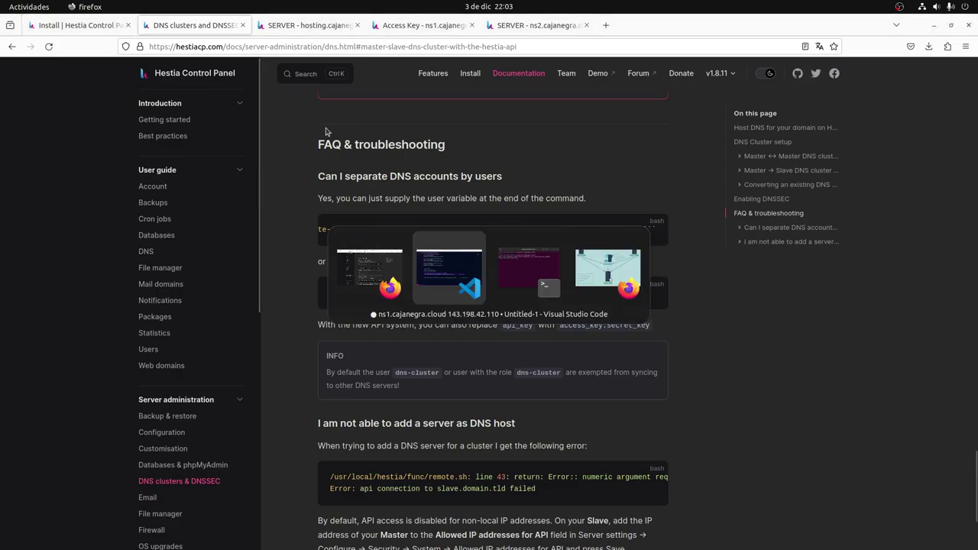
key("Tab")
key("Tab")
key("Tab")
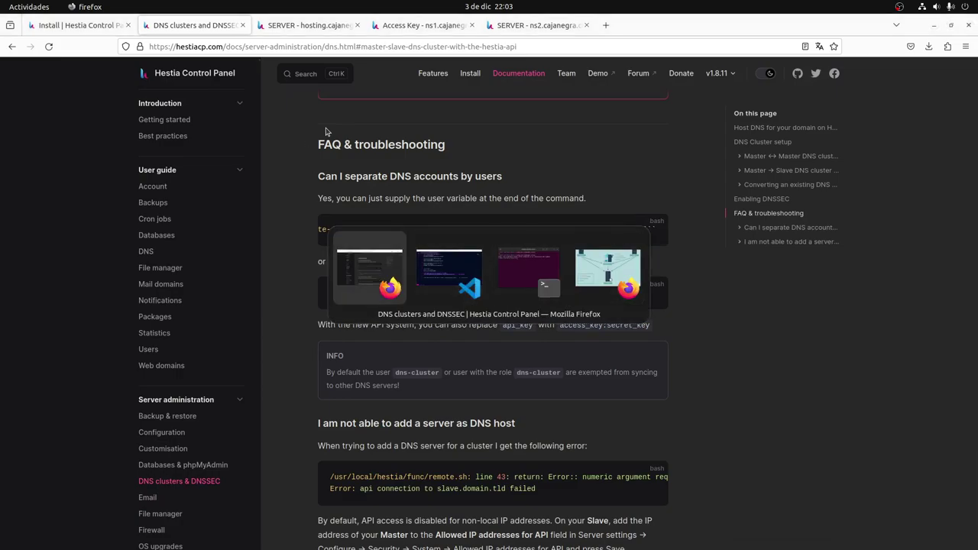
key("ctrl+alt+Right")
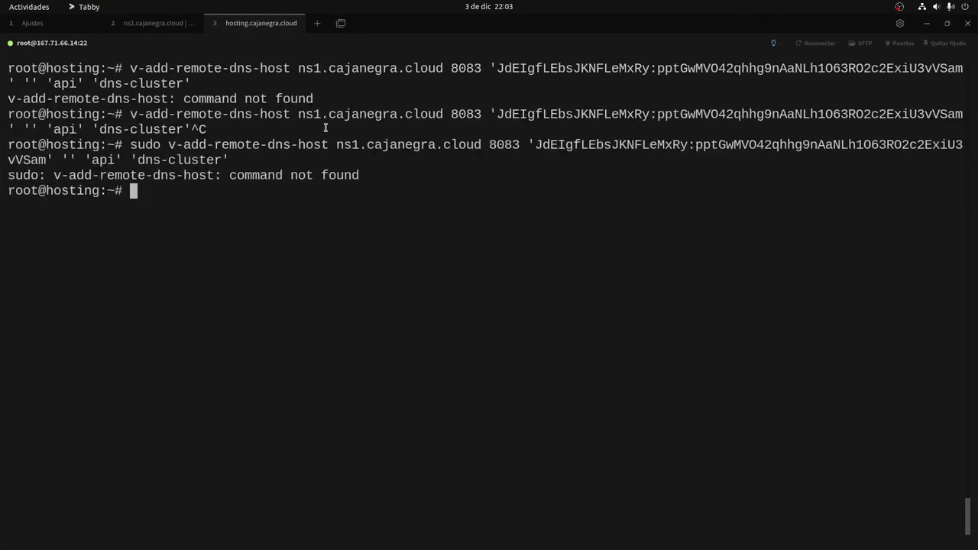
key("ctrl+l")
key("ctrl+shift+v")
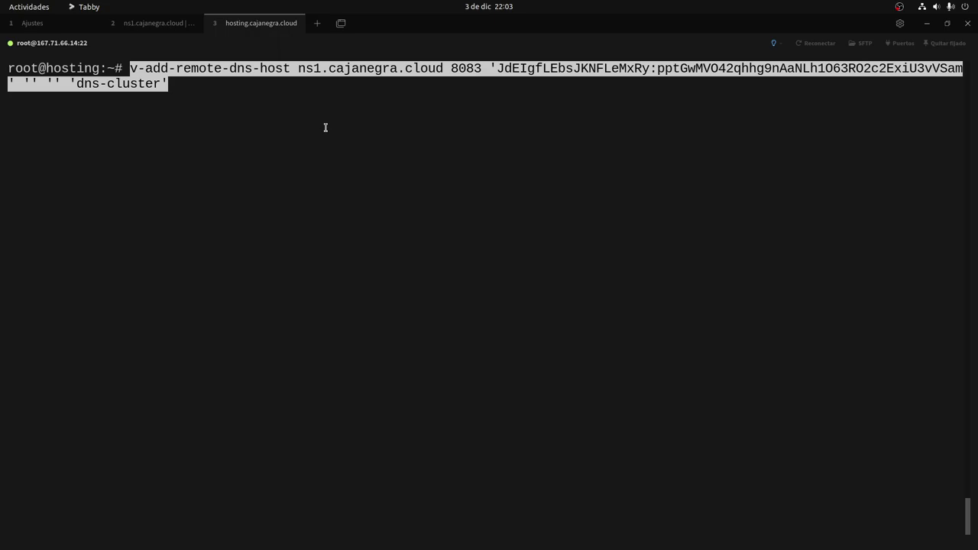
key("alt+Tab")
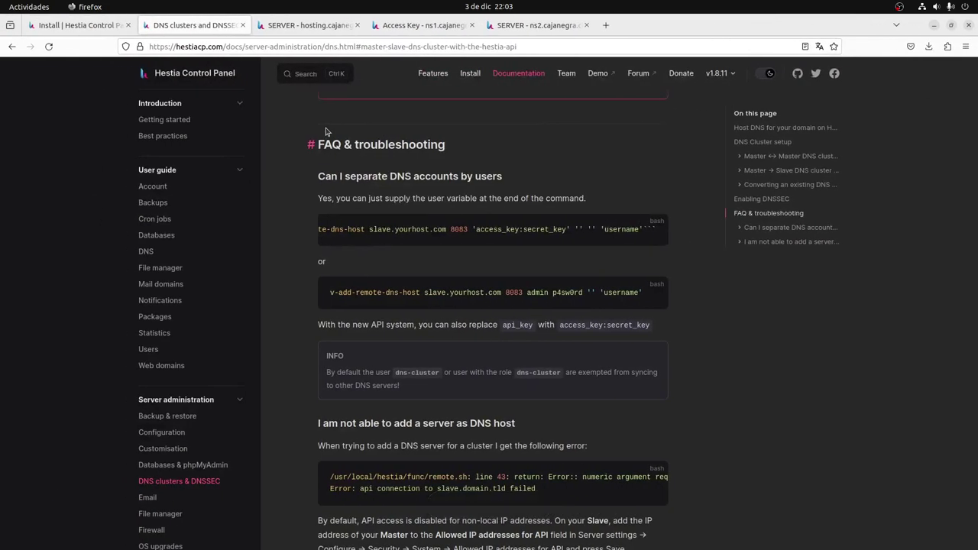
Type 'api' into the second empty quotes of the line 18 command.
key("alt+Tab")
left_click(289, 386)
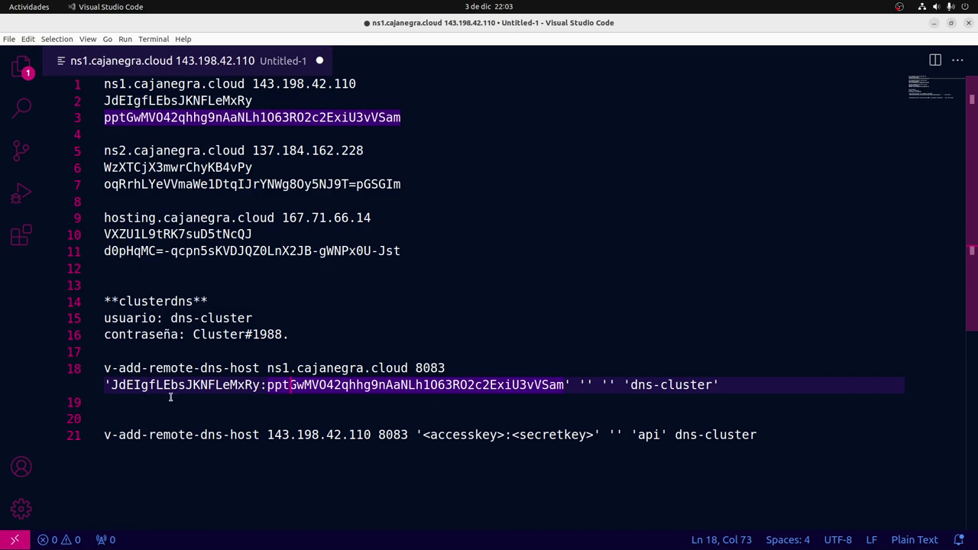
key("End")
key("Left")
key("Left")
key("Left")
key("Left")
key("Left")
key("Left")
key("Left")
key("Left")
key("Left")
key("Left")
key("Left")
key("Left")
key("Left")
key("Left")
key("Left")
type("api")
Replace line 21's placeholder with the ns1 access and secret key pair and copy that command.
left_click_drag(105, 385, 740, 390)
key("ctrl+c")
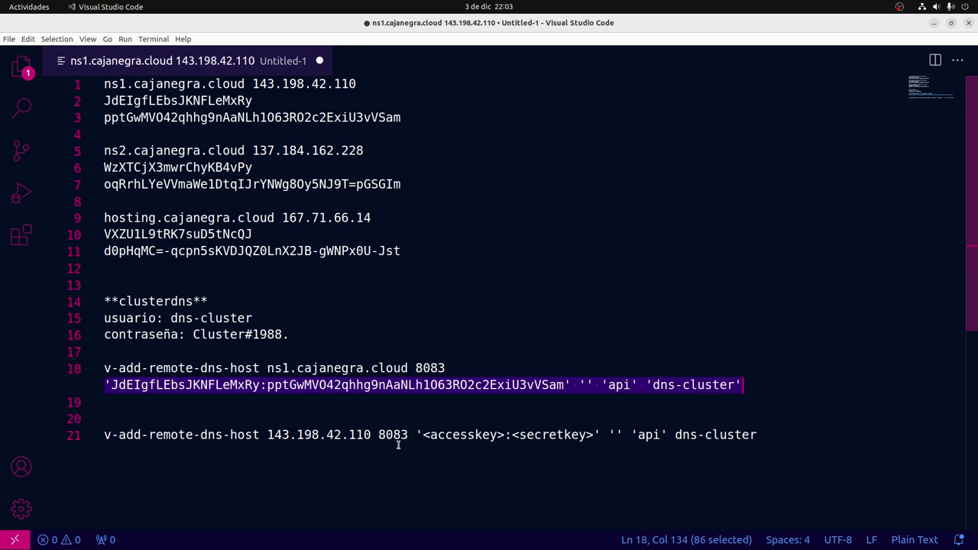
left_click_drag(415, 437, 755, 434)
key("ctrl+v")
key("Home")
key("shift+End")
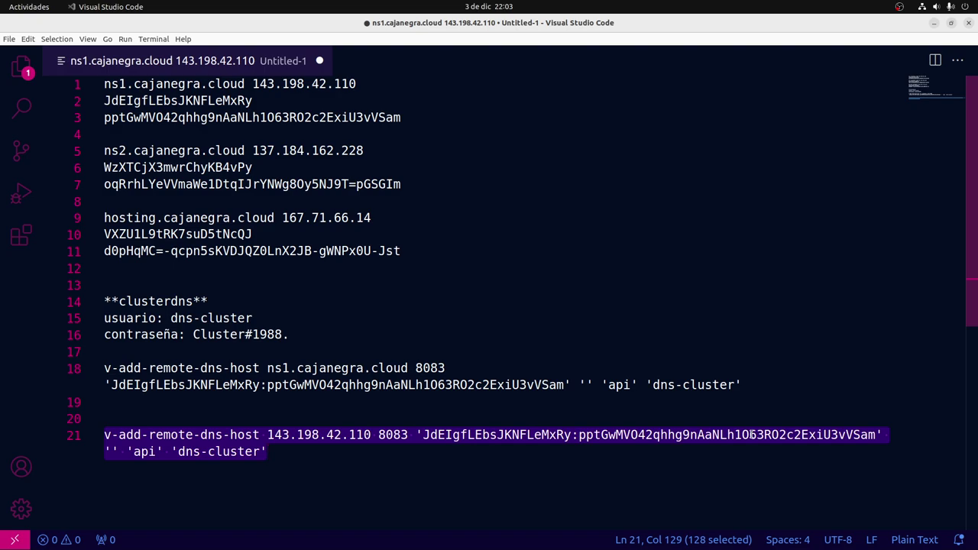
key("alt+Tab")
key("alt+Tab")
key("alt+Tab")
key("alt+Tab")
key("alt+Tab")
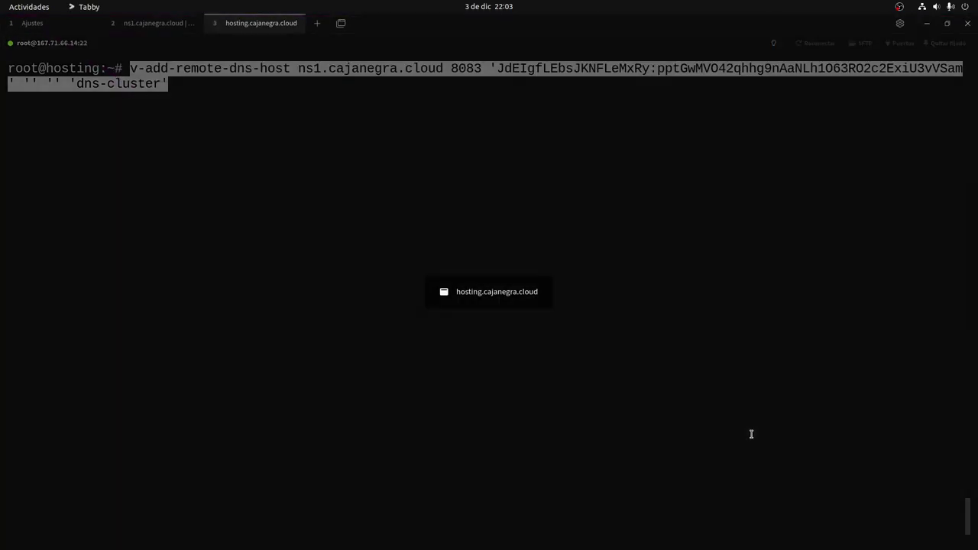
Run the 143.198.42.110 v-add-remote-dns-host command on the hosting server, getting command not found.
key("ctrl+c")
key("ctrl+l")
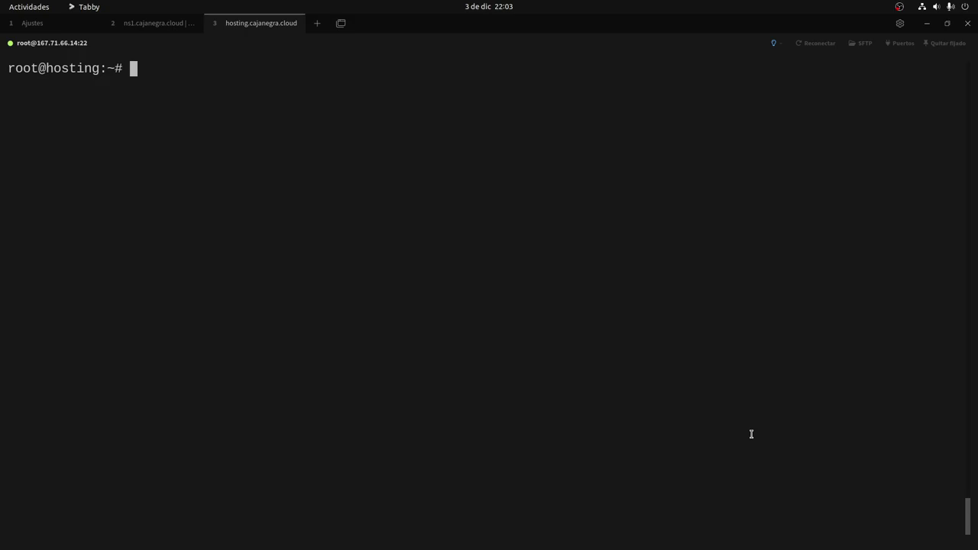
key("ctrl+shift+v")
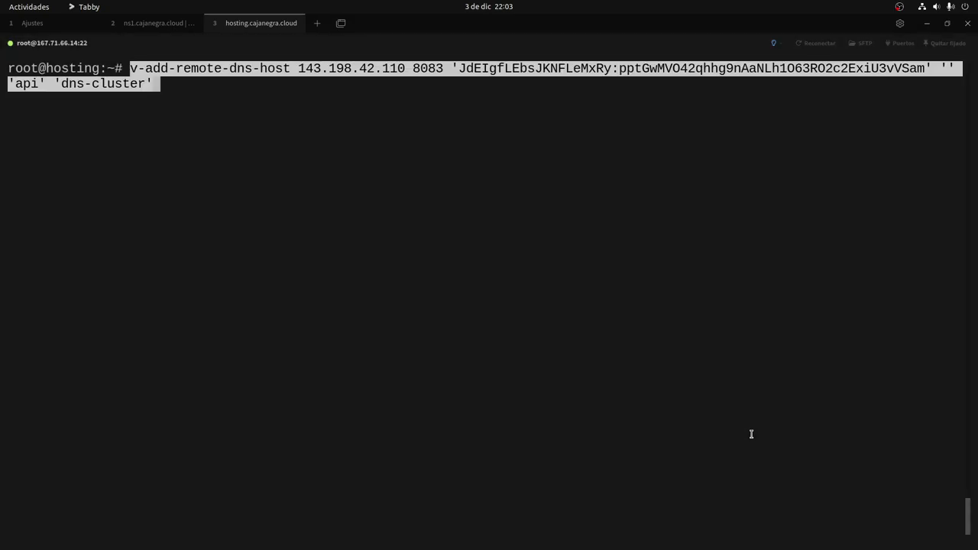
key("Return")
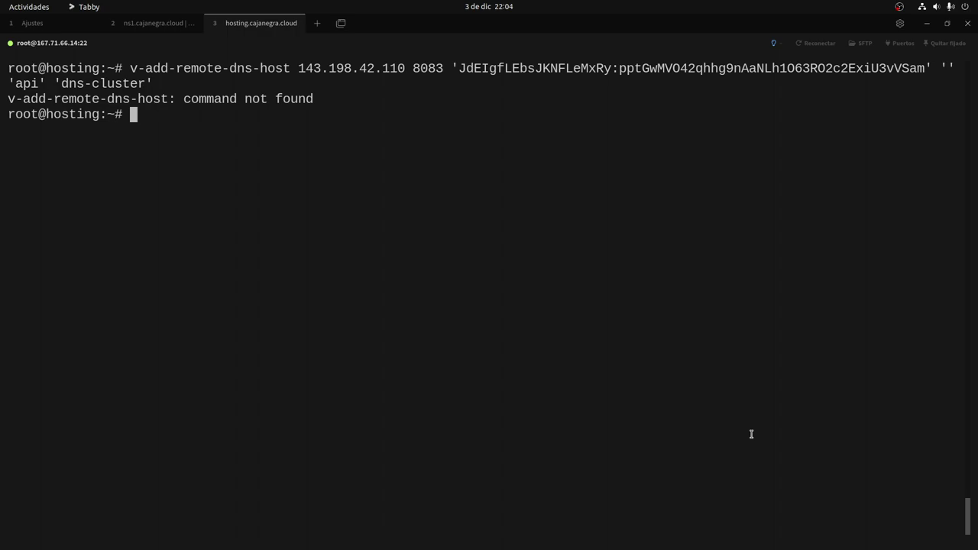
key("Return")
Retry the 143.198.42.110 command prefixed with sudo, which still reports command not found.
key("Up")
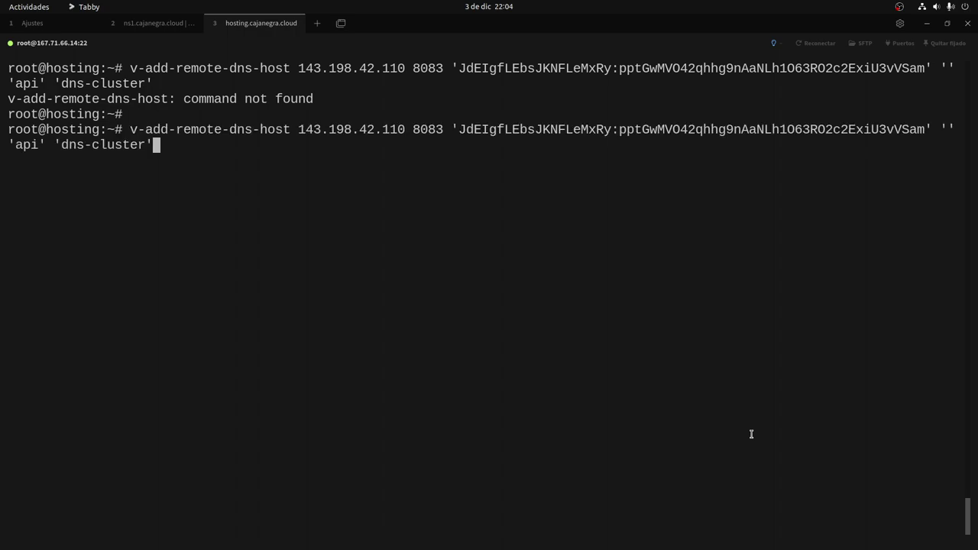
key("Left")
key("Left")
key("Left")
key("Left")
key("Left")
key("Left")
key("Left")
key("Left")
key("Left")
key("Left")
key("Left")
key("Left")
key("Left")
key("Left")
key("BackSpace")
key("BackSpace")
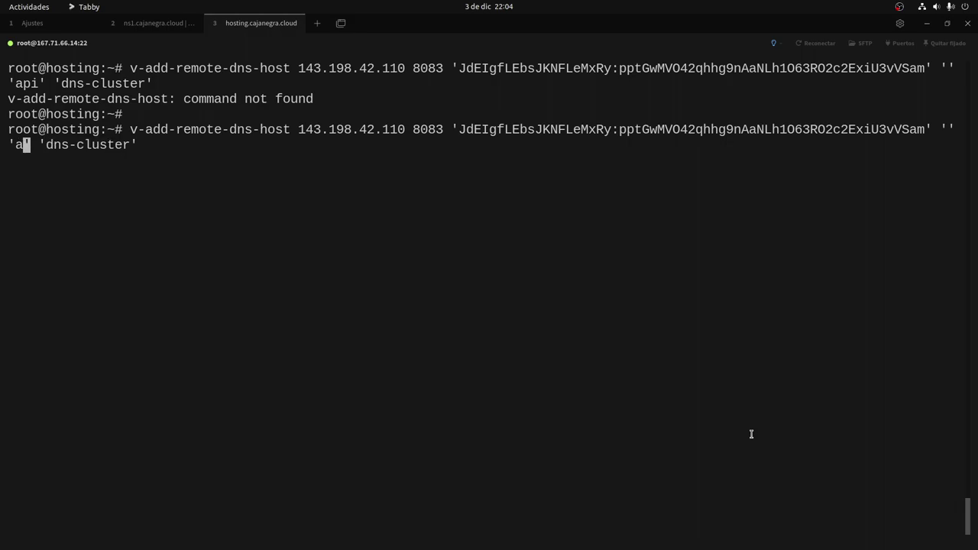
key("ctrl+c")
key("ctrl+l")
key("Up")
key("Down")
type("sudo")
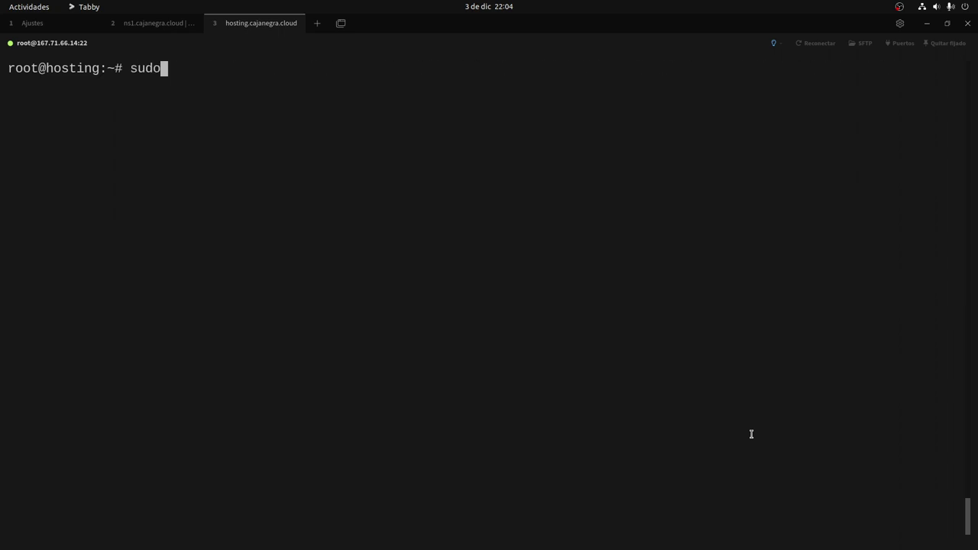
key("ctrl+shift+v")
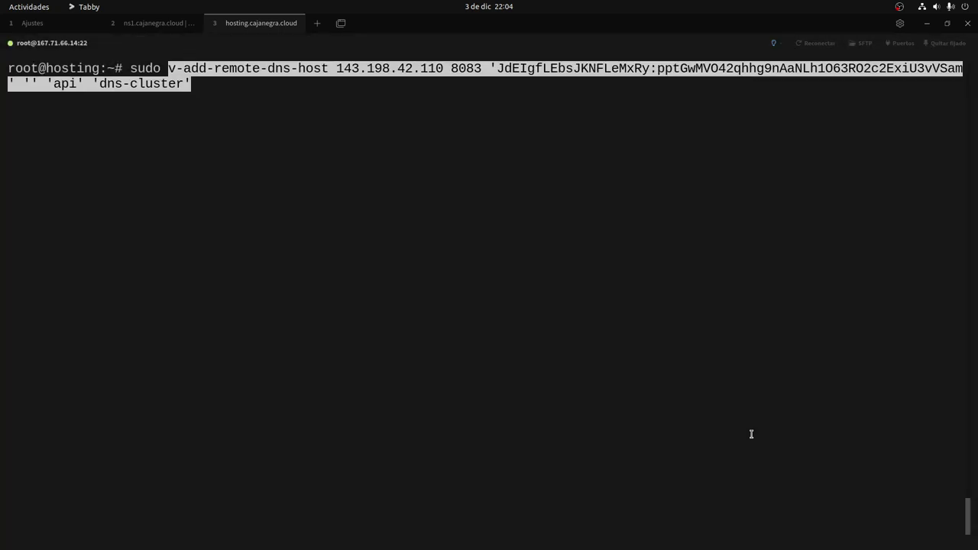
key("Return")
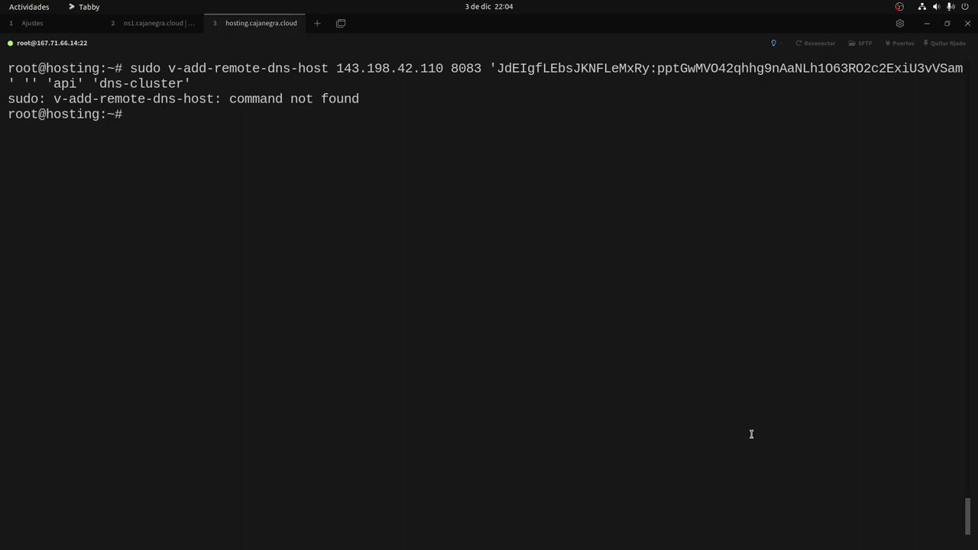
type("su ")
type("v-add")
key("alt+Tab")
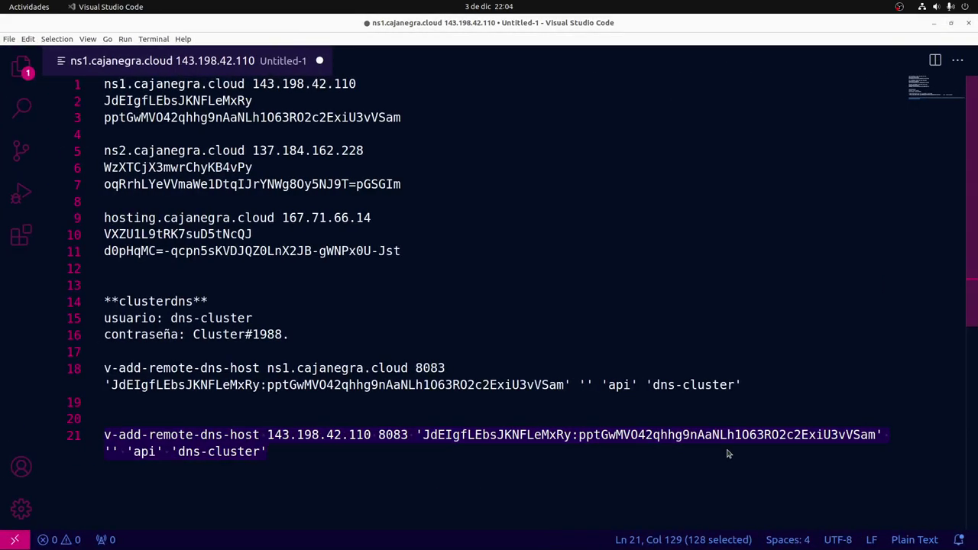
Scroll through the installation options on the Hestia Install docs page.
key("alt+Tab")
left_click(92, 26)
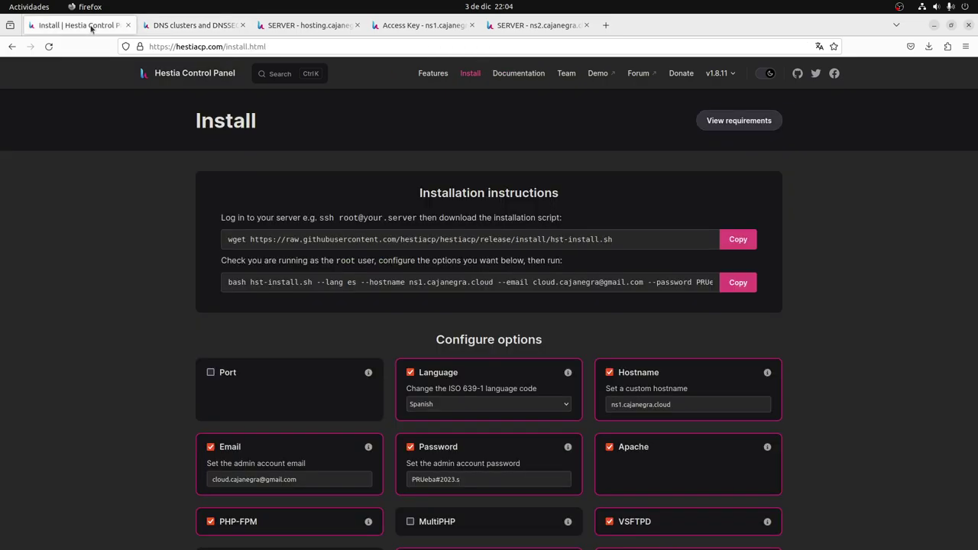
scroll(152, 257, "down", 1)
scroll(156, 258, "down", 4)
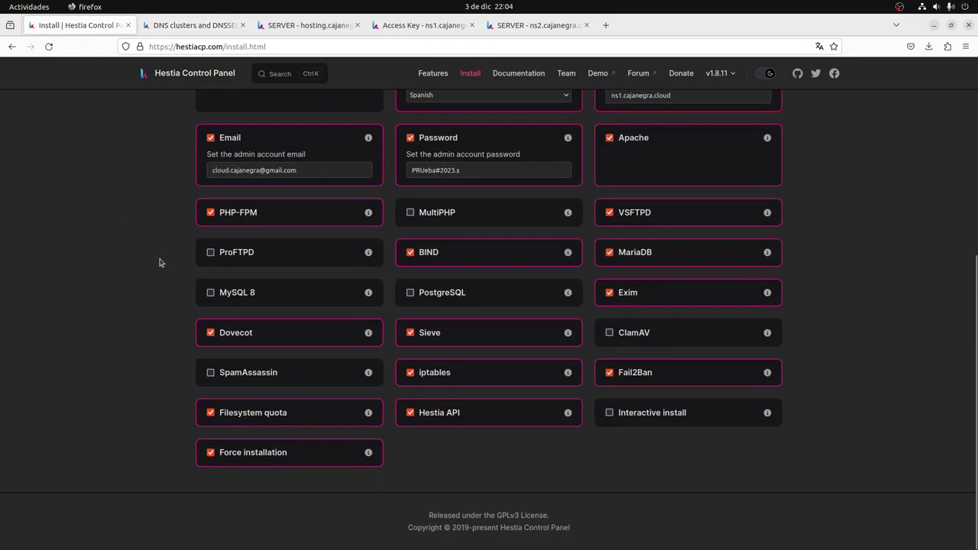
scroll(157, 263, "up", 5)
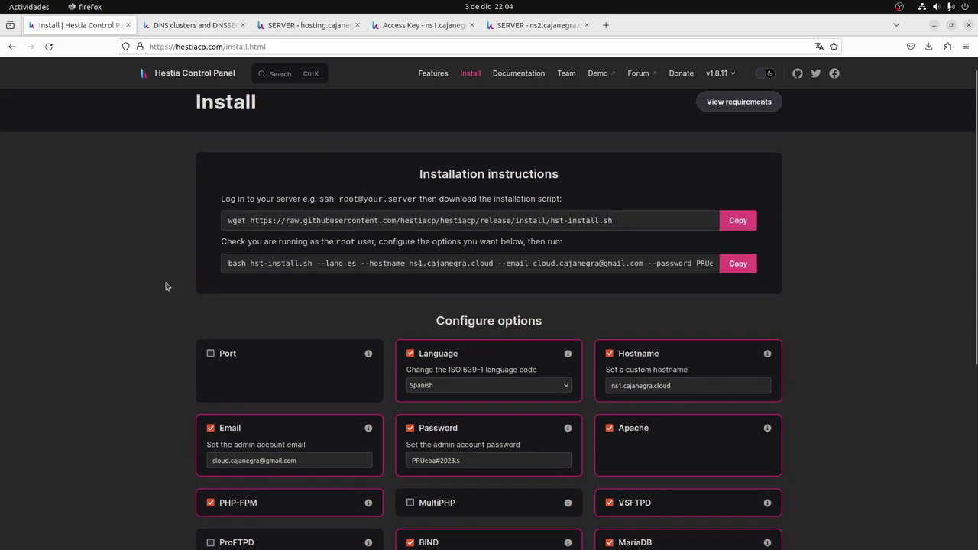
scroll(168, 291, "down", 4)
scroll(167, 292, "down", 1)
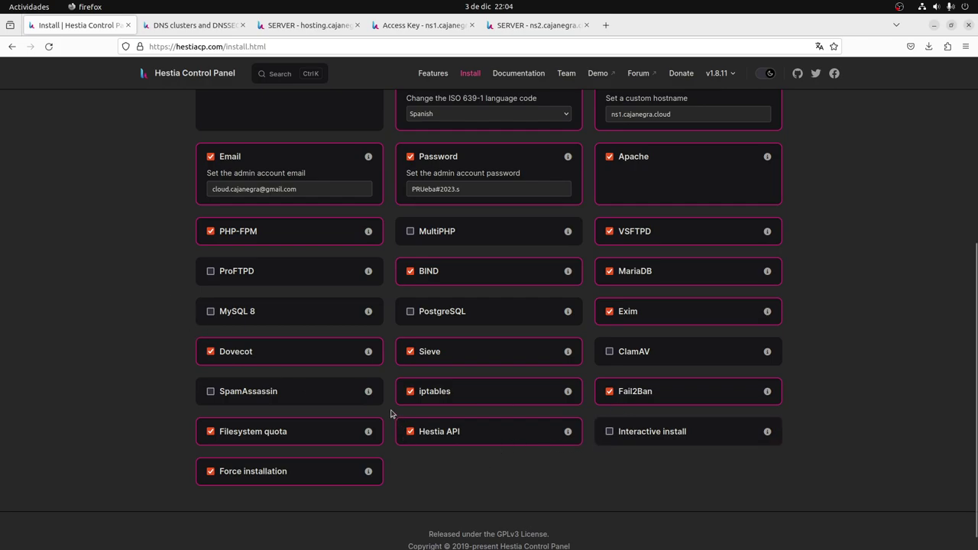
scroll(391, 414, "up", 5)
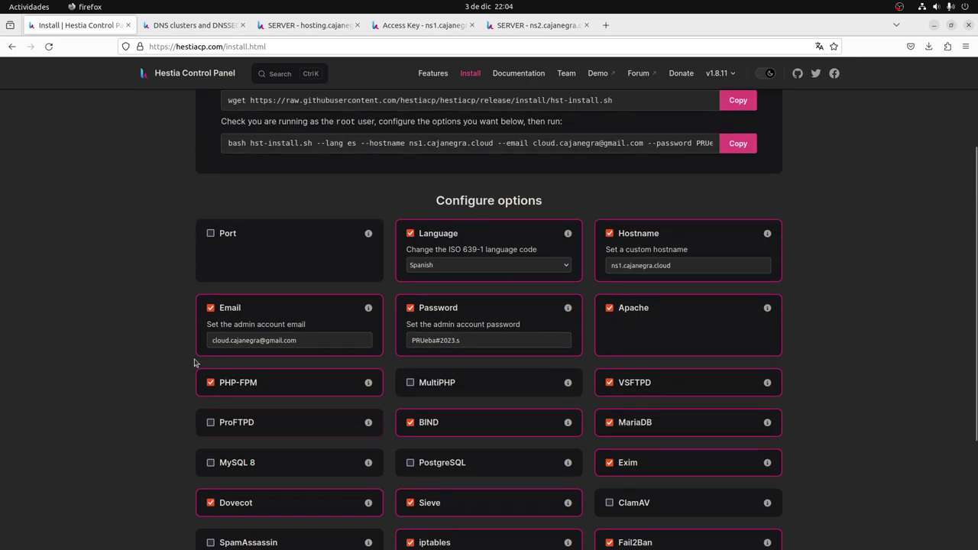
Jump to the DNS clusters FAQ 'Can I separate DNS accounts by users' and inspect its example.
key("ctrl+Tab")
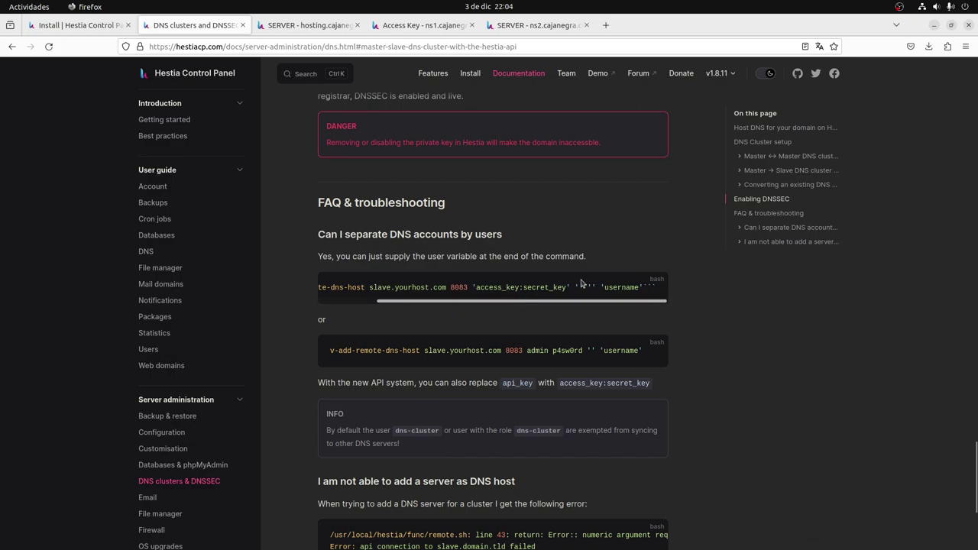
left_click(787, 229)
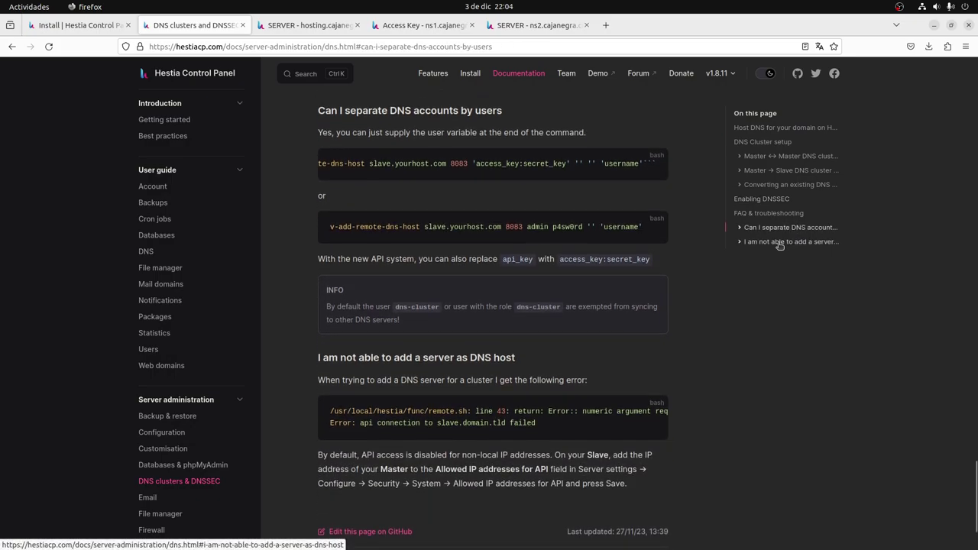
mouse_move(487, 182)
left_click_drag(486, 181, 558, 180)
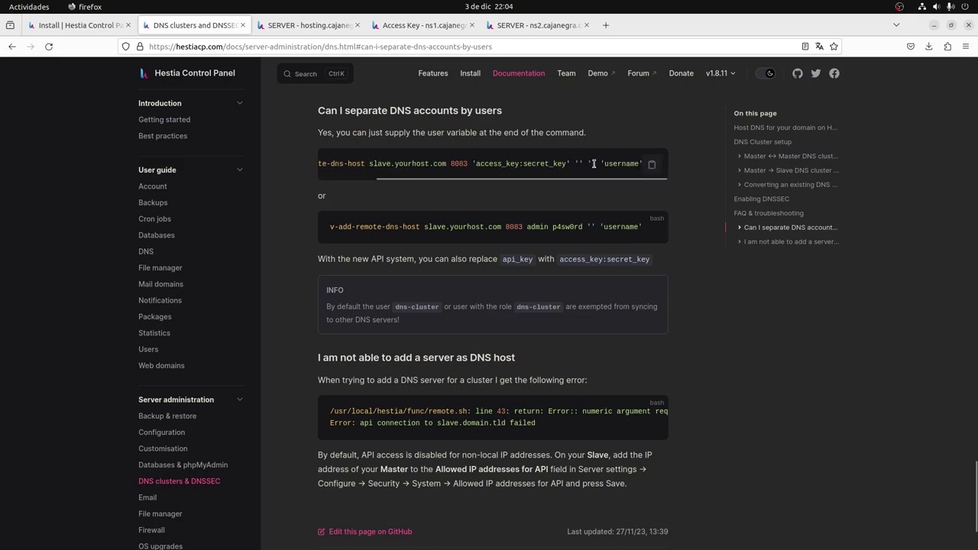
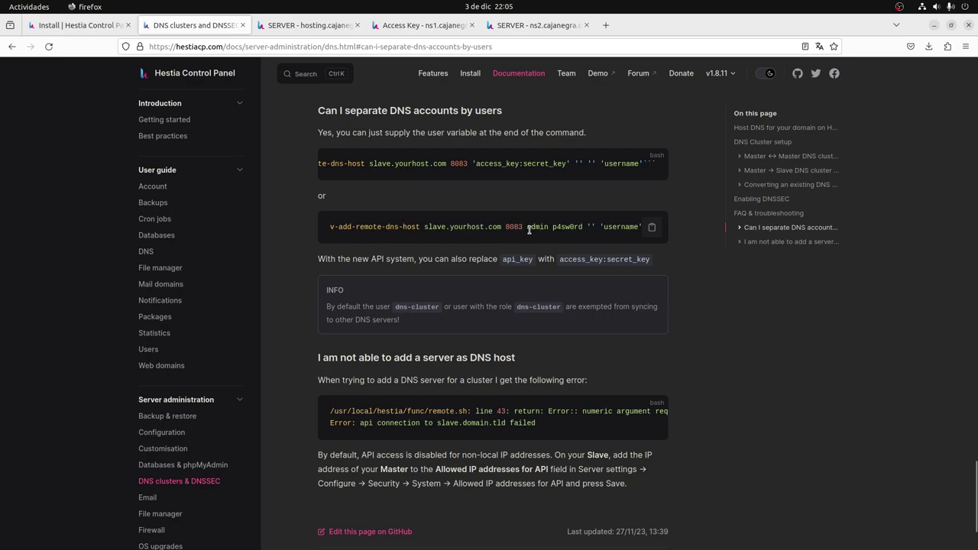
Copy the docs' example v-add-remote-dns-host command with admin credentials, then bring up the ns1/ns2 terminal panes.
left_click(651, 227)
key("alt+Tab")
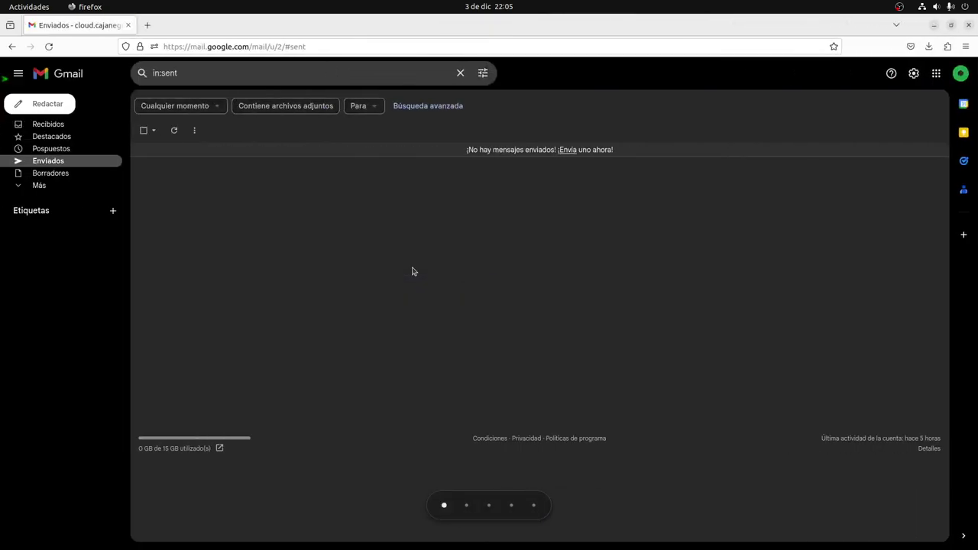
key("alt+Tab")
key("alt+Tab")
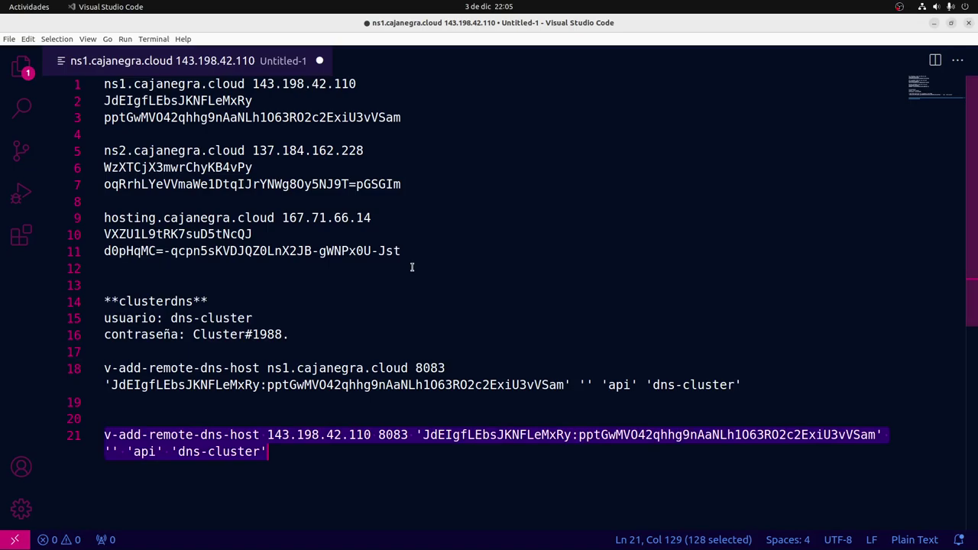
key("alt+Tab")
key("ctrl+alt+Right")
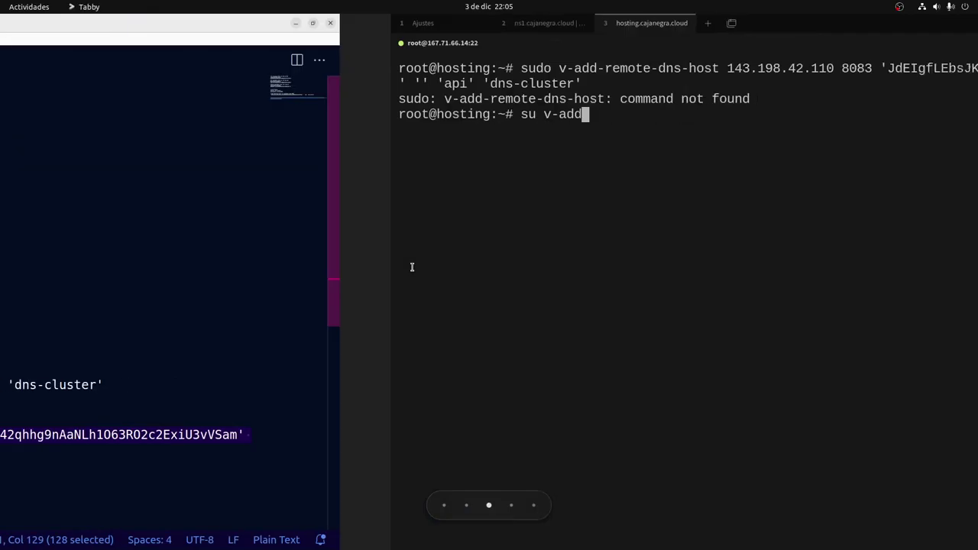
key("ctrl+Tab")
key("ctrl+Tab")
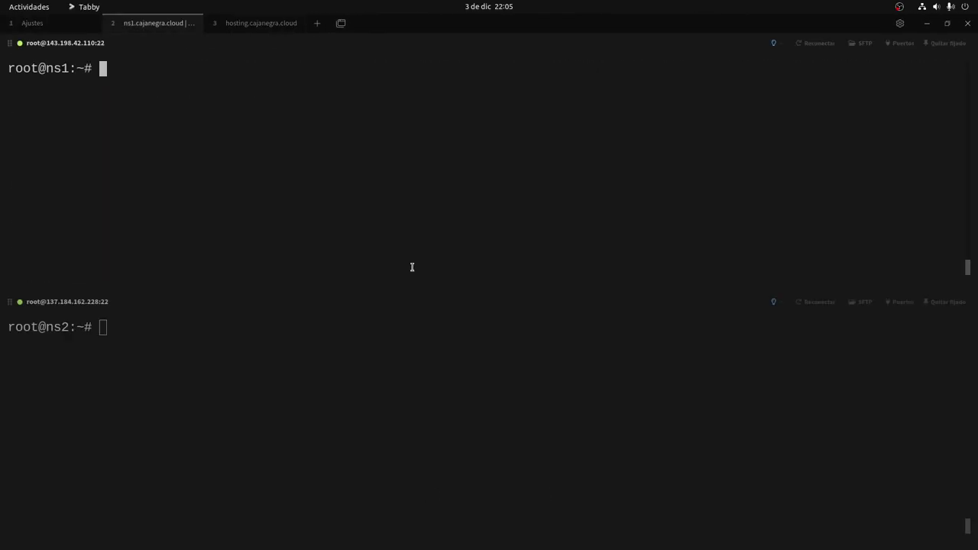
On ns1, paste the example after sudo, trim it to 'sudo v-add-remote-dns' and run it.
type("sudo")
key("ctrl+shift+v")
key("Left")
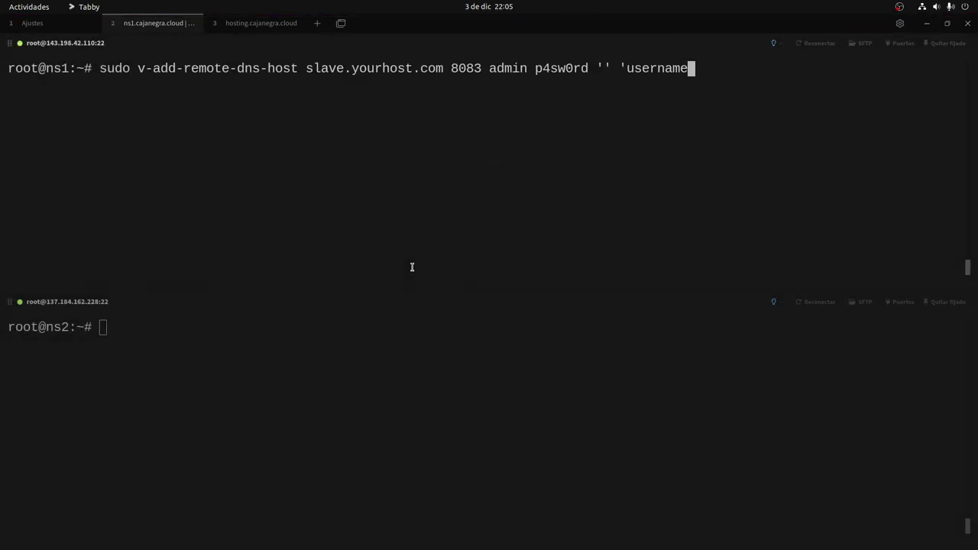
key("BackSpace")
key("BackSpace")
key("BackSpace")
key("BackSpace")
key("BackSpace")
key("BackSpace")
key("BackSpace")
key("BackSpace")
key("BackSpace")
key("BackSpace")
key("BackSpace")
key("BackSpace")
key("BackSpace")
key("BackSpace")
key("BackSpace")
key("BackSpace")
key("BackSpace")
key("BackSpace")
key("BackSpace")
key("BackSpace")
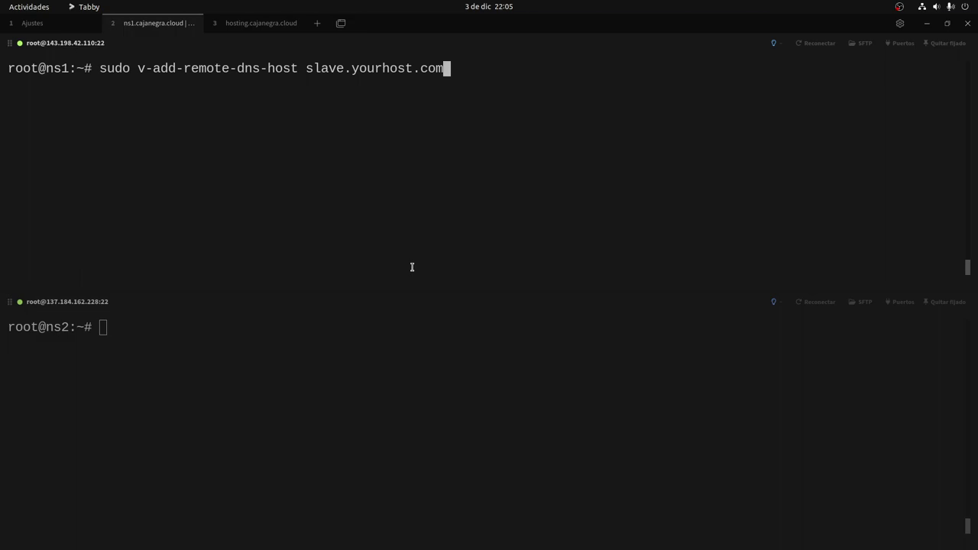
key("BackSpace")
key("BackSpace")
key("BackSpace")
key("BackSpace")
key("BackSpace")
key("BackSpace")
key("BackSpace")
key("BackSpace")
key("BackSpace")
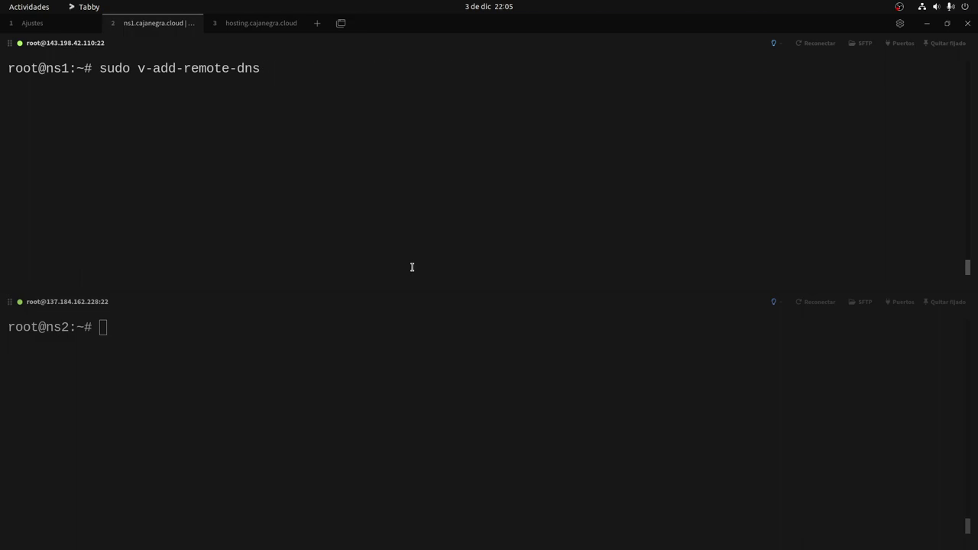
key("Return")
Rerun it on ns1 as 'sudo v-add-remote-dns-host', which reports command not found.
key("Up")
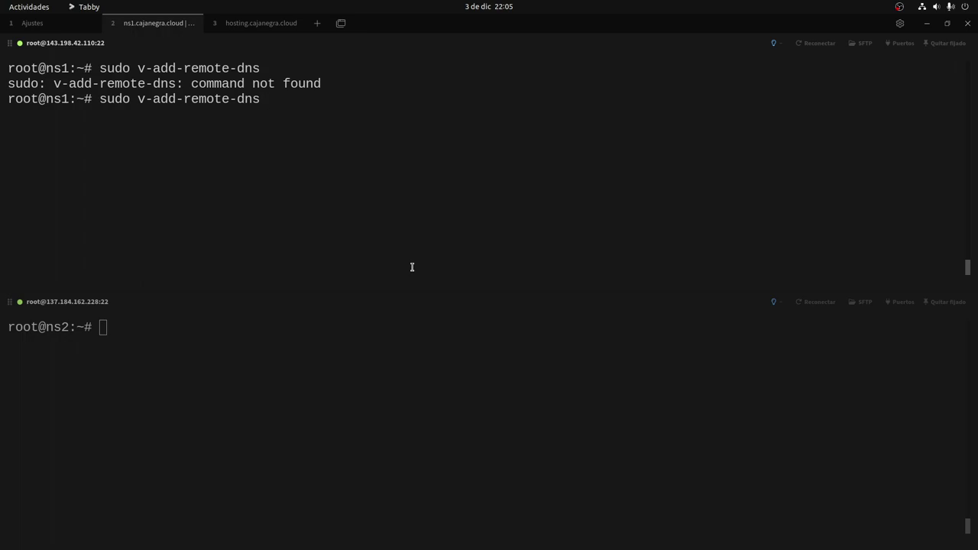
key("ctrl+shift+v")
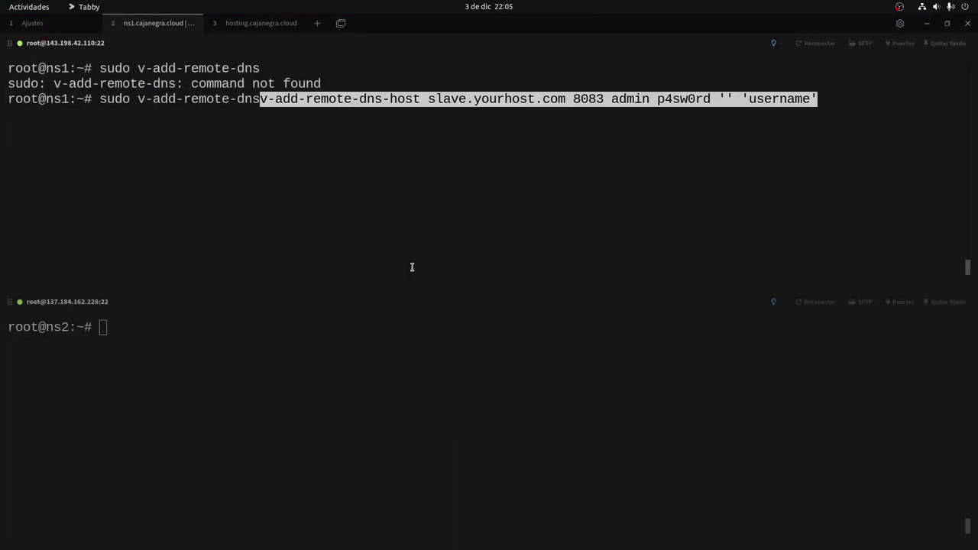
key("ctrl+c")
key("Up")
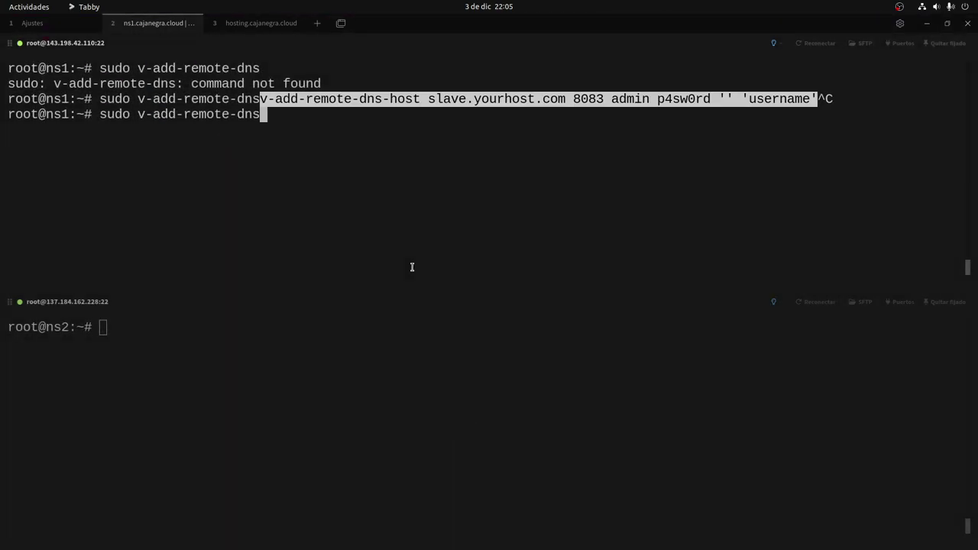
key("Up")
key("Down")
type("-host")
key("Return")
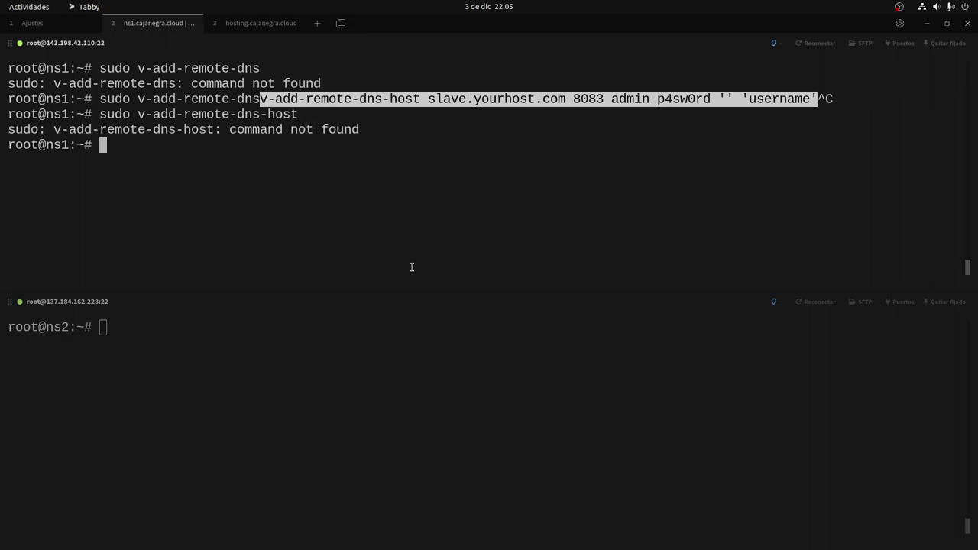
Edit the recalled command to drop sudo and try 'hes', then abandon the line.
key("Up")
key("Home")
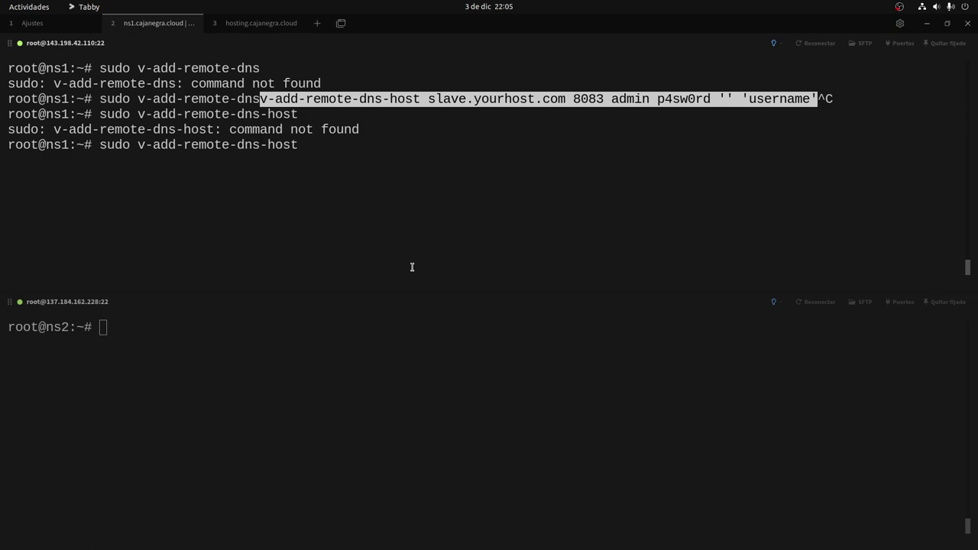
key("Delete")
key("Delete")
key("Delete")
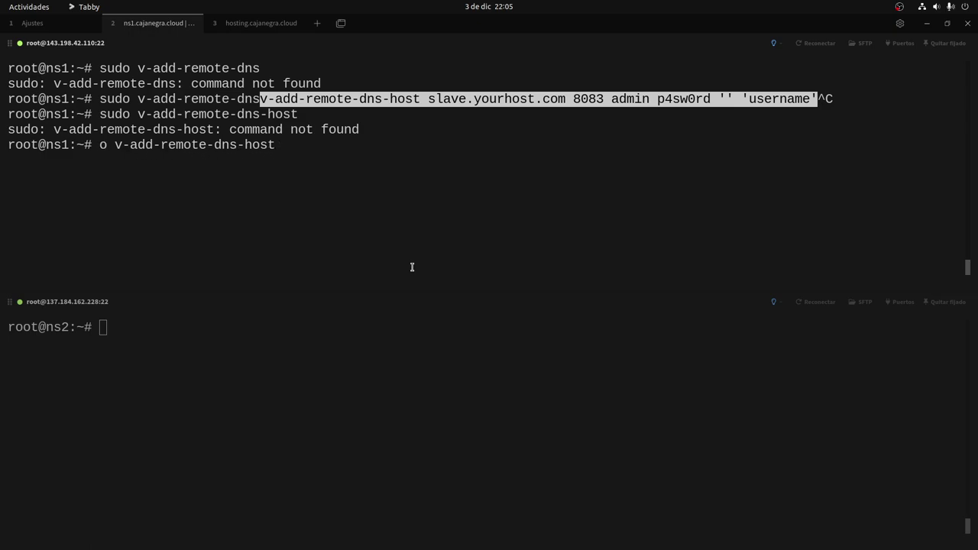
key("BackSpace")
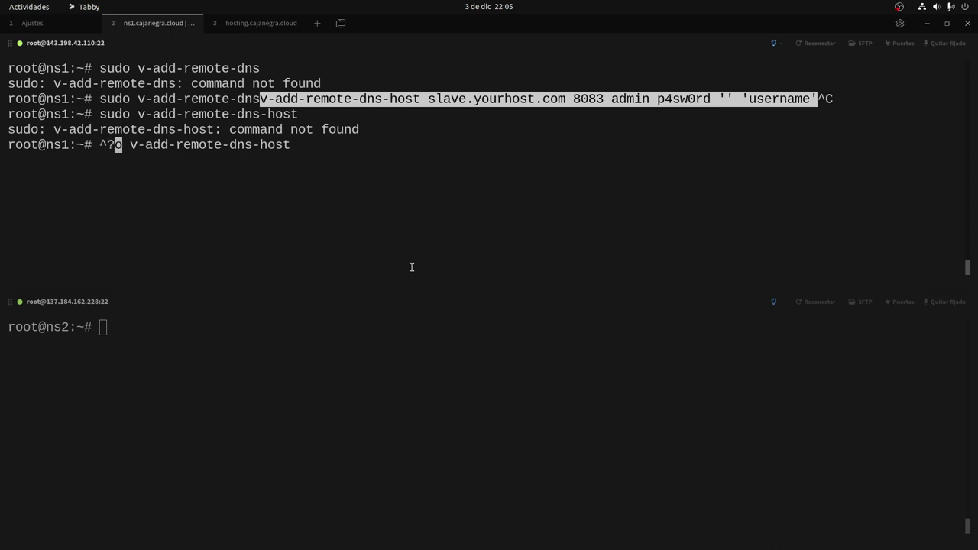
type("hes")
key("ctrl+c")
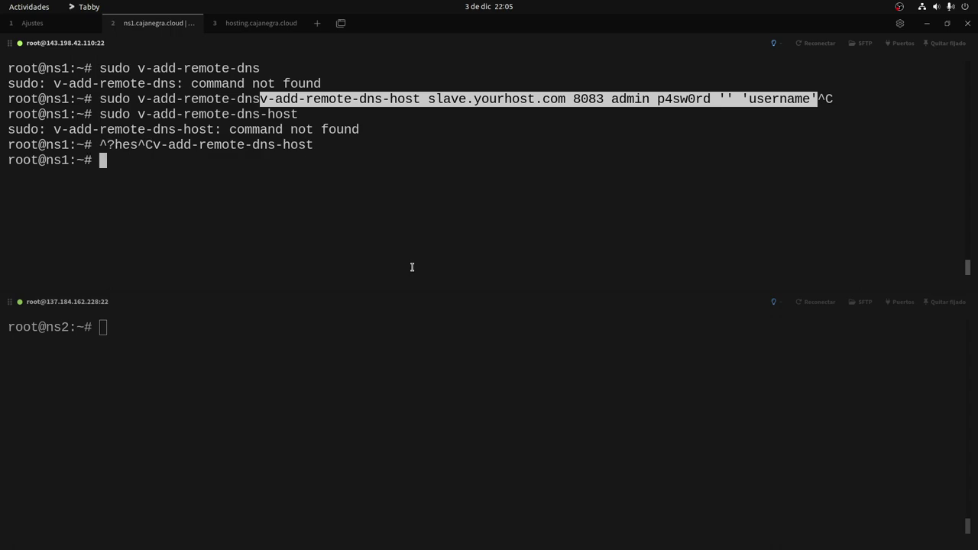
key("ctrl+alt+Left")
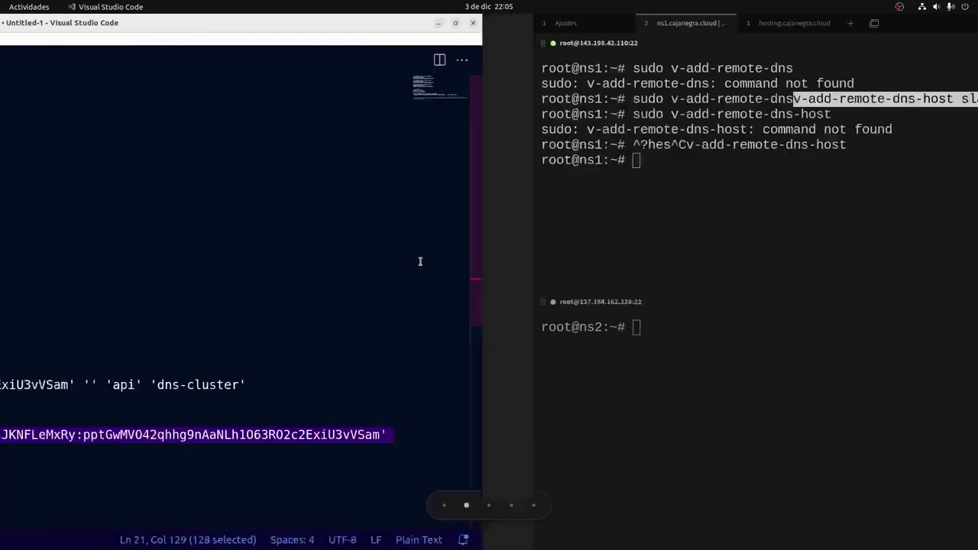
Open the Hestia CLI Reference in a new Firefox tab and scroll through its command list.
key("alt+Tab")
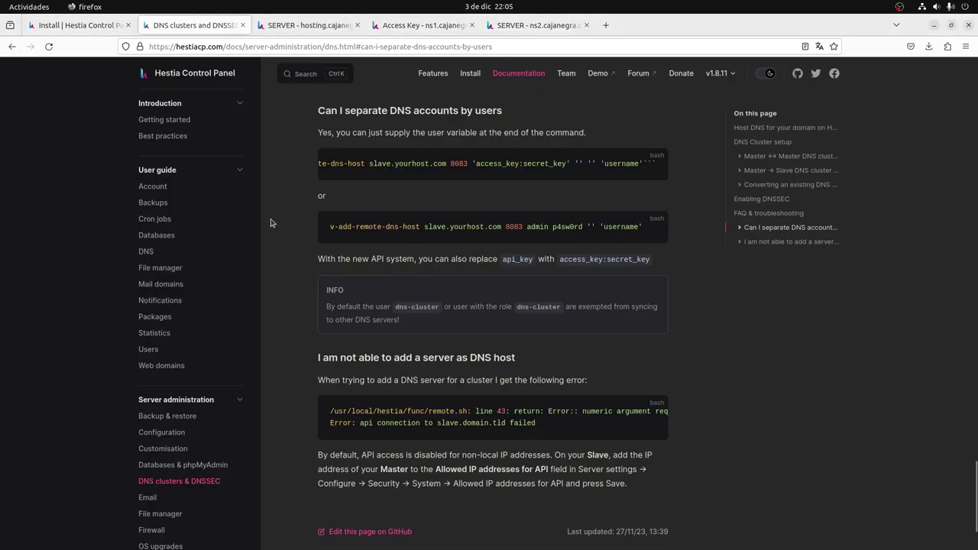
scroll(150, 403, "down", 4)
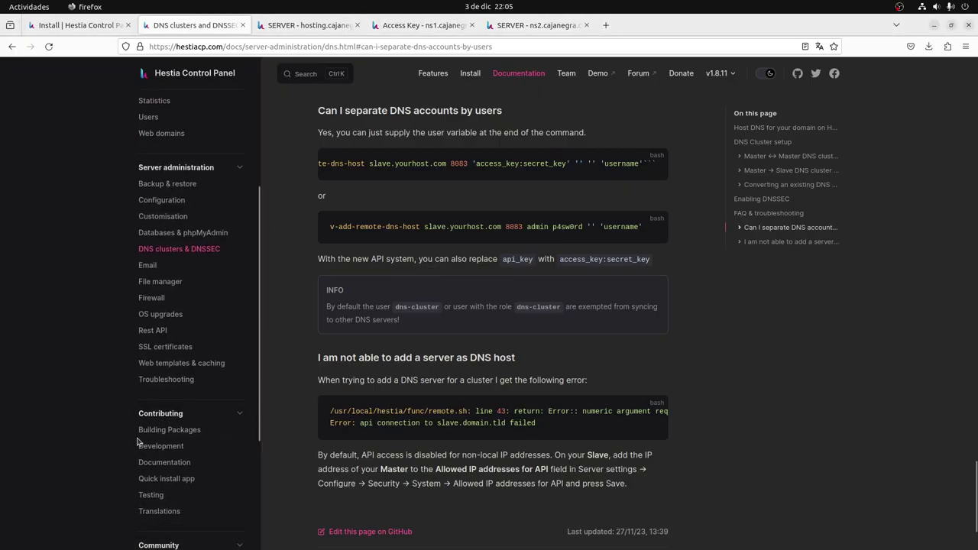
scroll(153, 404, "down", 2)
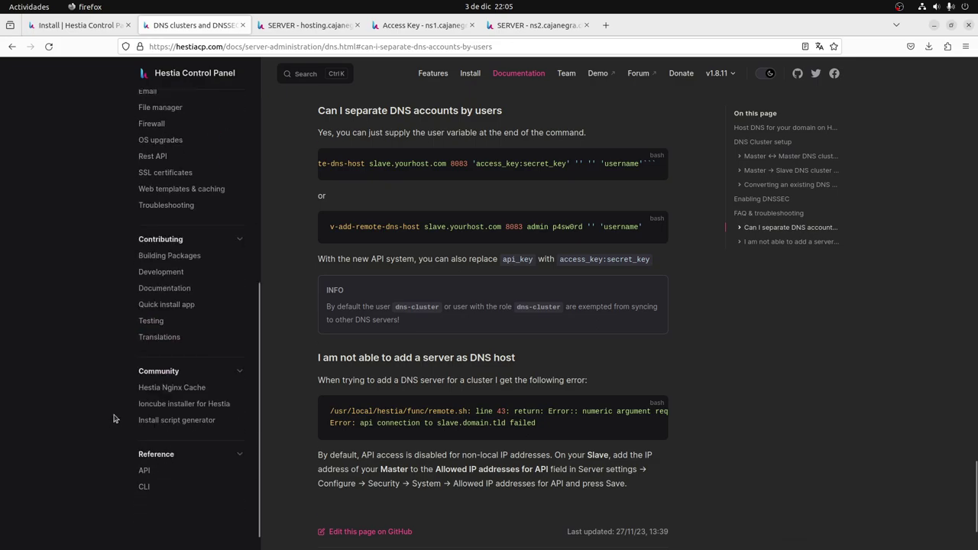
middle_click(143, 486)
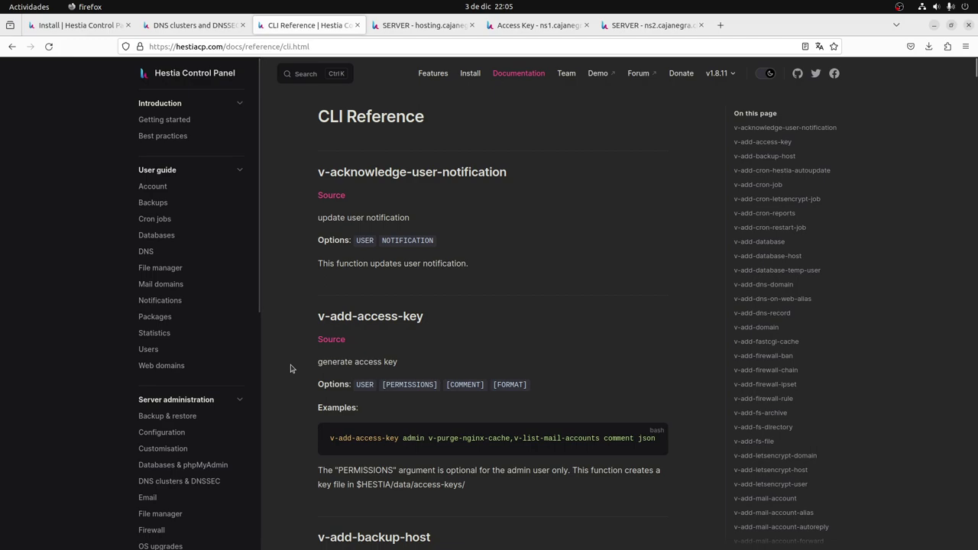
scroll(305, 321, "down", 3)
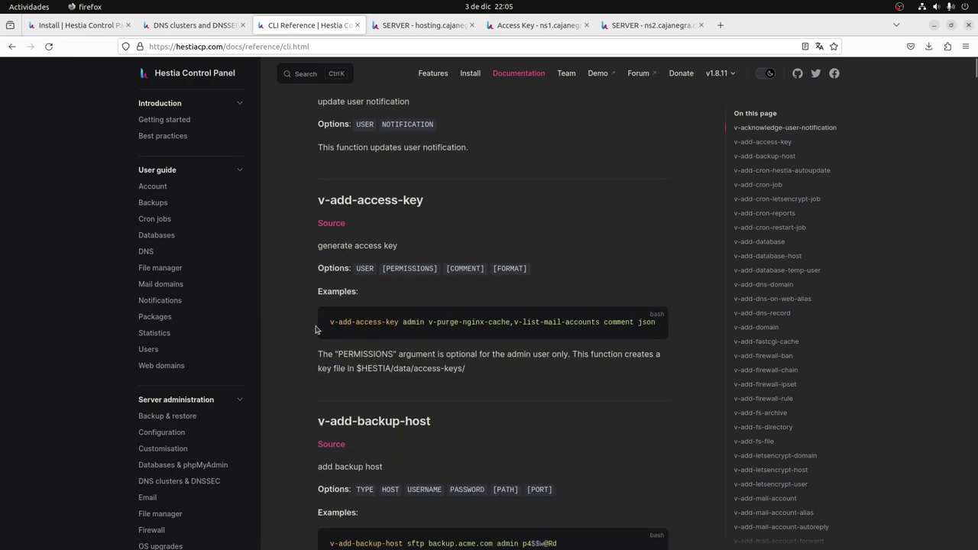
scroll(320, 329, "up", 2)
scroll(236, 375, "down", 3)
scroll(308, 362, "up", 2)
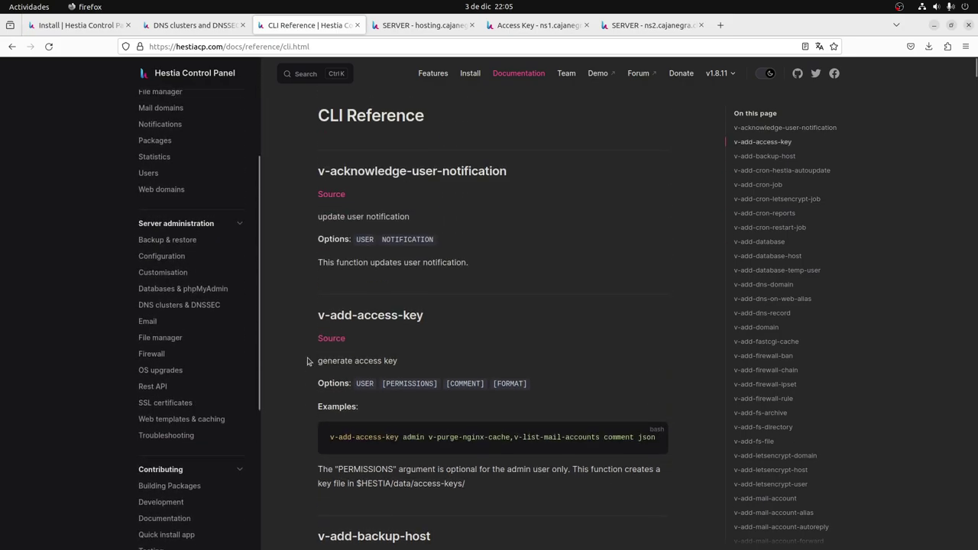
scroll(308, 355, "down", 15)
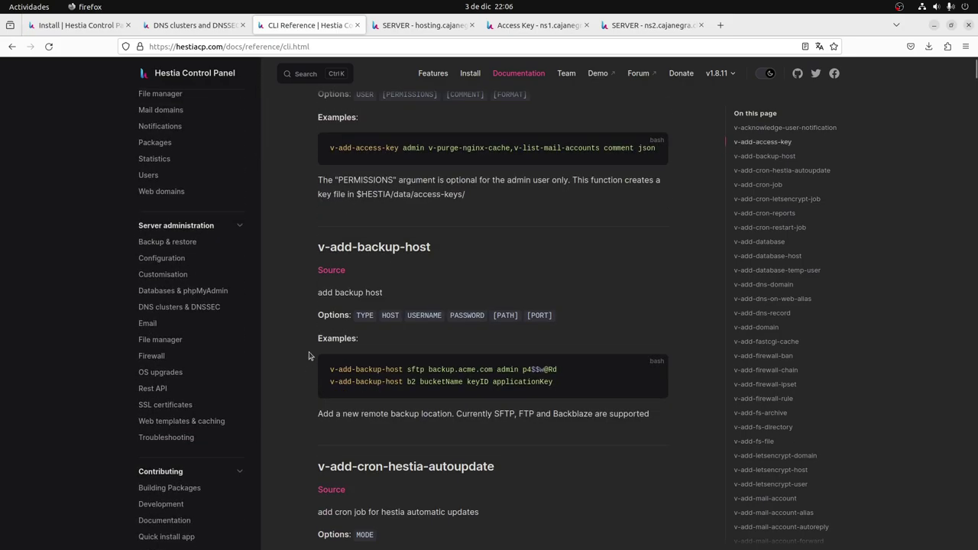
scroll(309, 355, "down", 5)
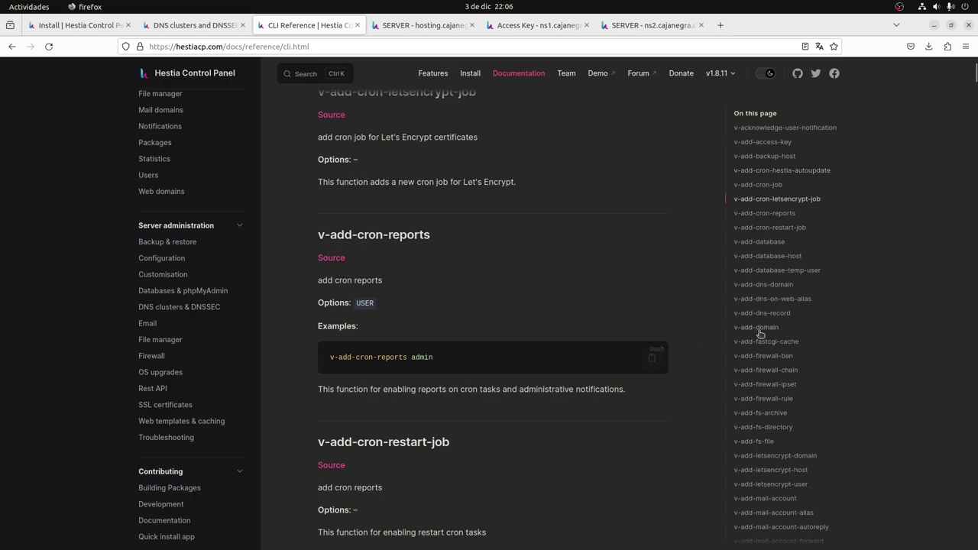
scroll(768, 313, "down", 10)
scroll(777, 329, "down", 10)
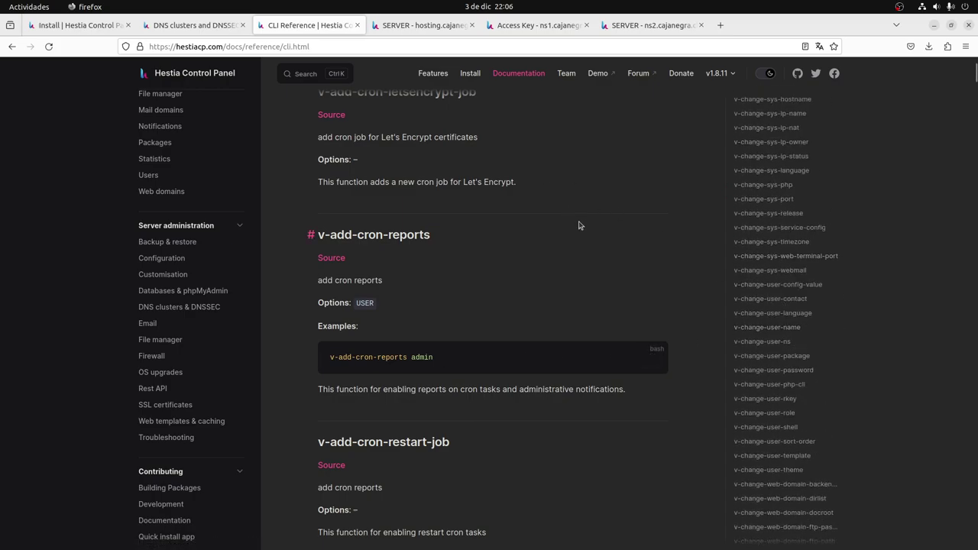
Search the CLI Reference for v-add-remote-dns-host and read through its entry.
key("ctrl+f")
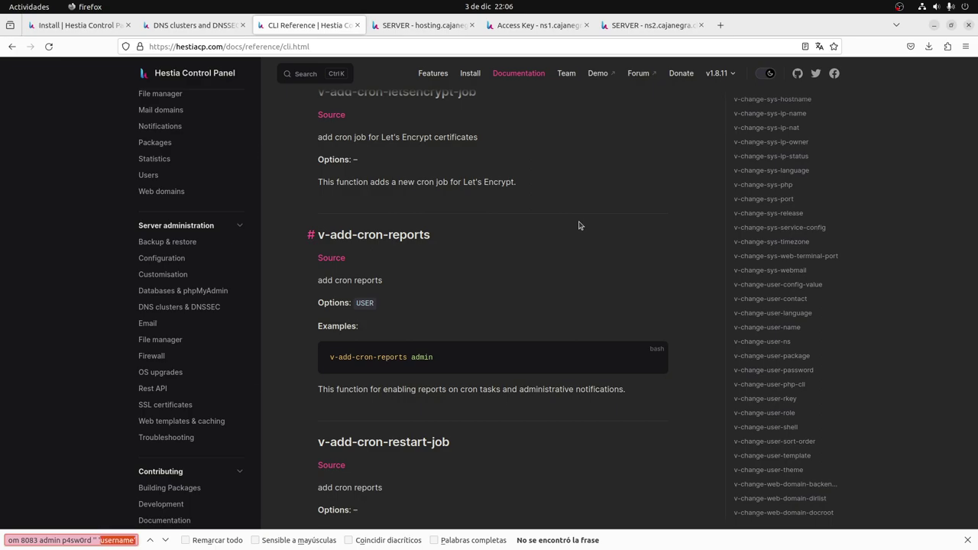
key("ctrl+a")
key("ctrl+shift+Right")
key("ctrl+shift+Right")
key("ctrl+shift+Right")
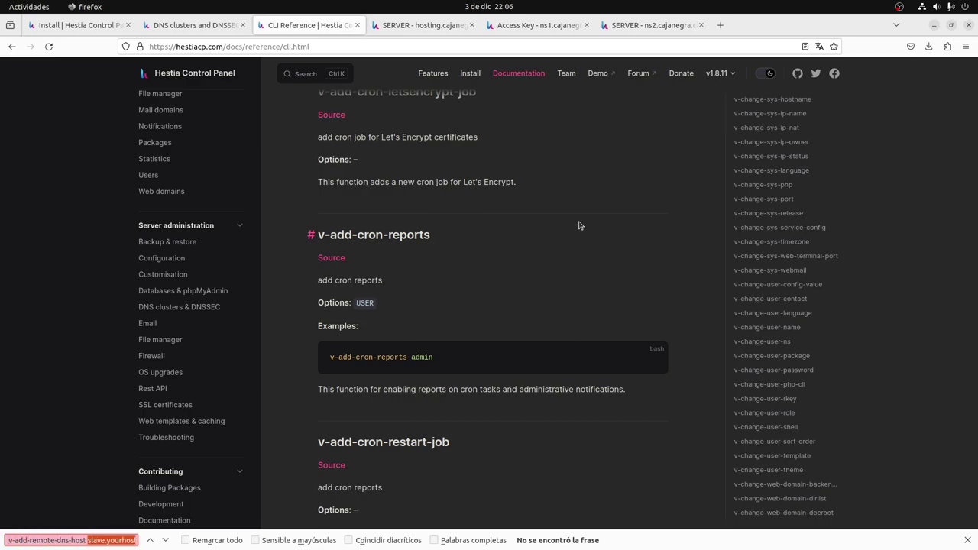
key("Delete")
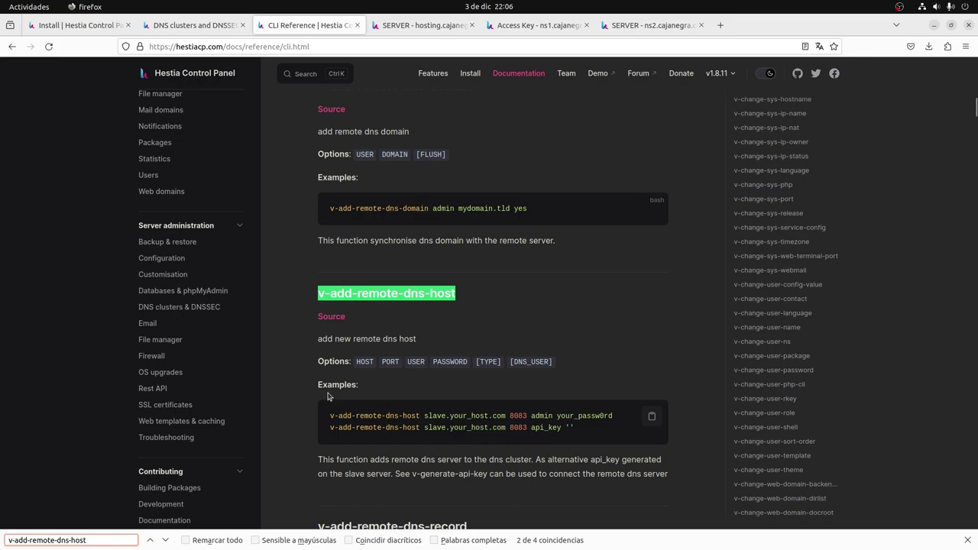
scroll(317, 388, "down", 1)
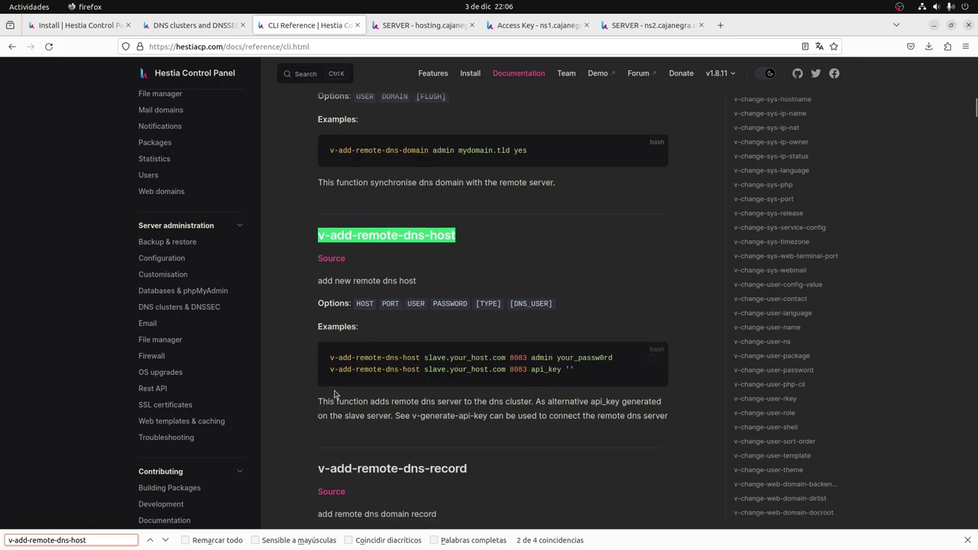
scroll(334, 394, "down", 2)
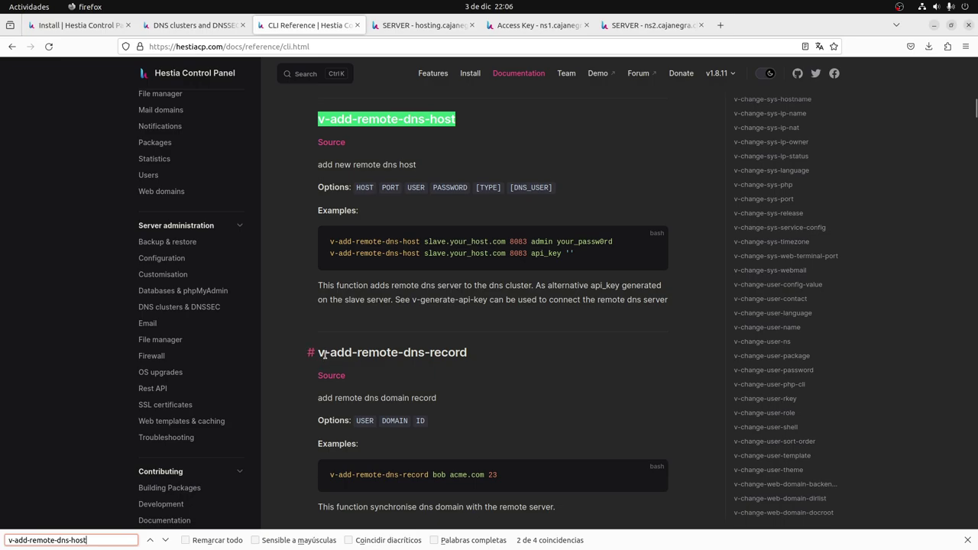
scroll(514, 385, "down", 1)
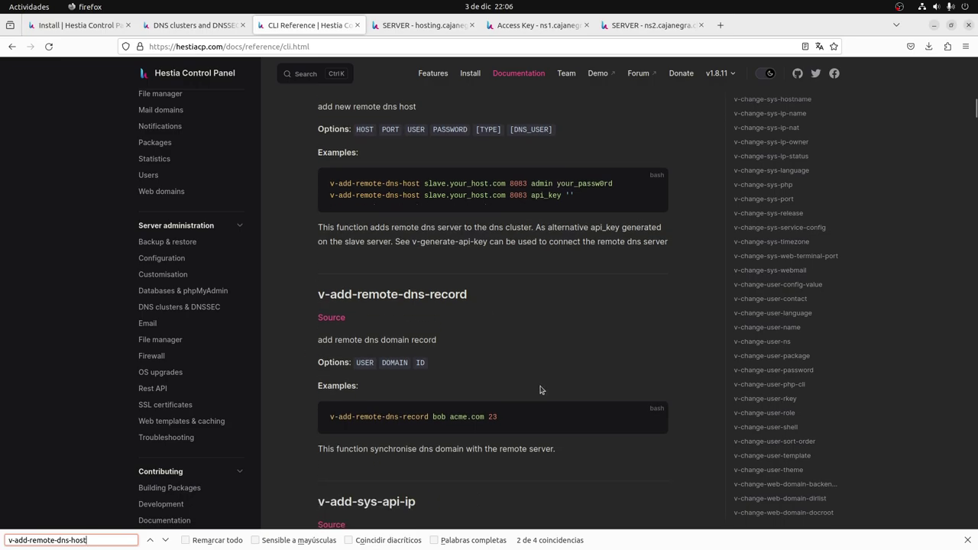
scroll(542, 397, "down", 4)
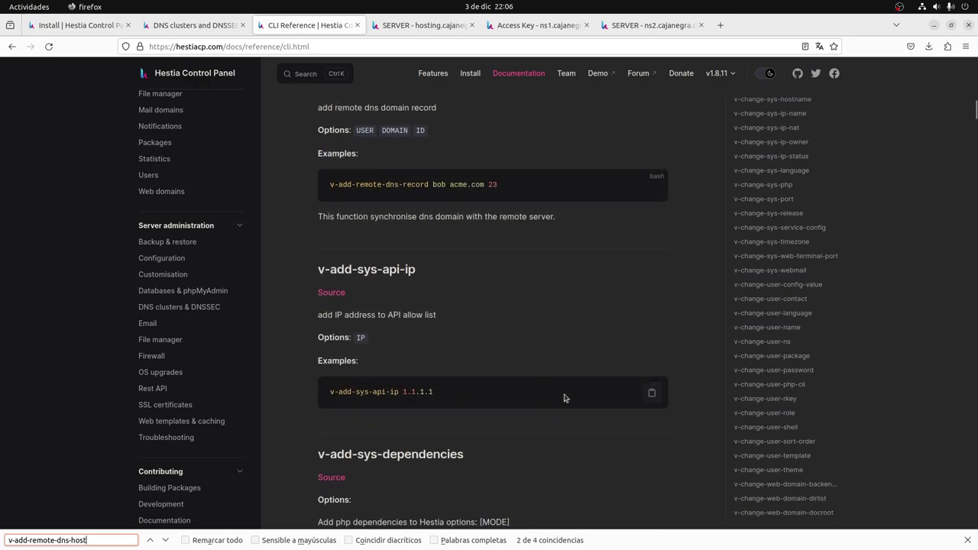
scroll(591, 395, "down", 13)
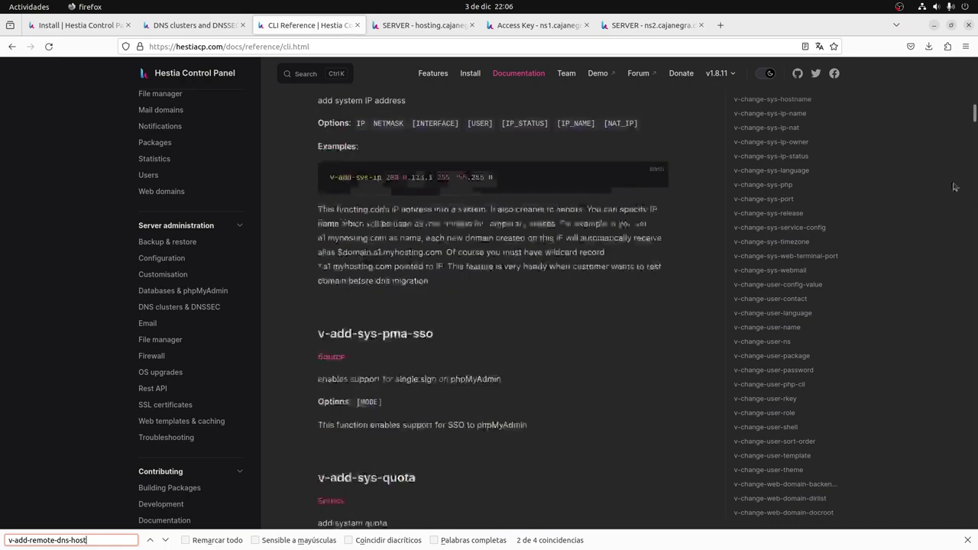
scroll(943, 191, "up", 2)
scroll(487, 373, "up", 15)
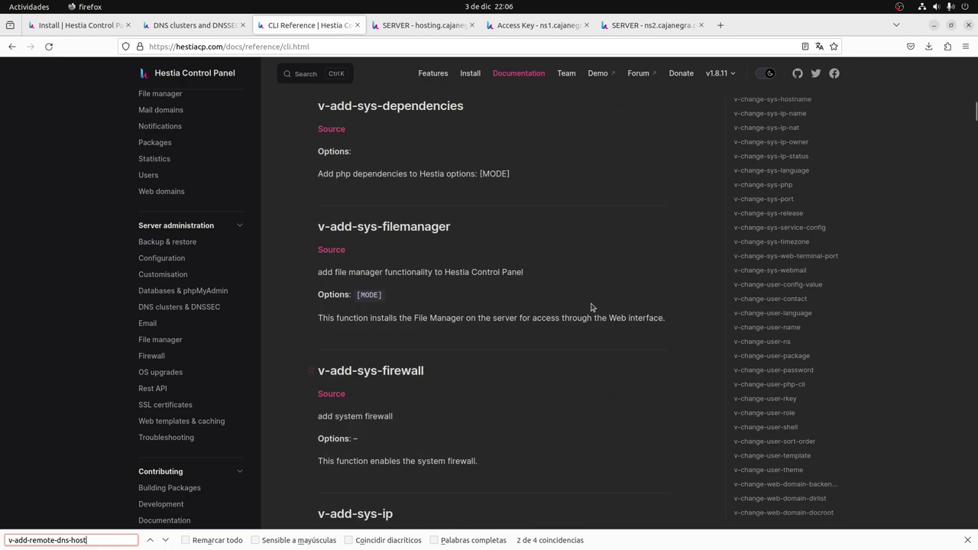
scroll(487, 373, "up", 5)
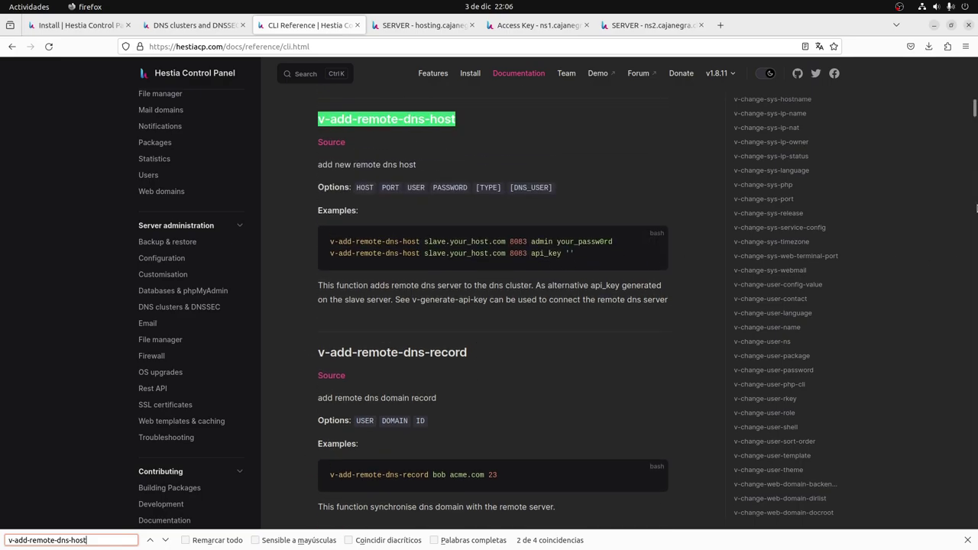
Highlight part of the entry, scroll around it, then open the REST API documentation page.
left_click(974, 463)
left_click_drag(974, 463, 975, 526)
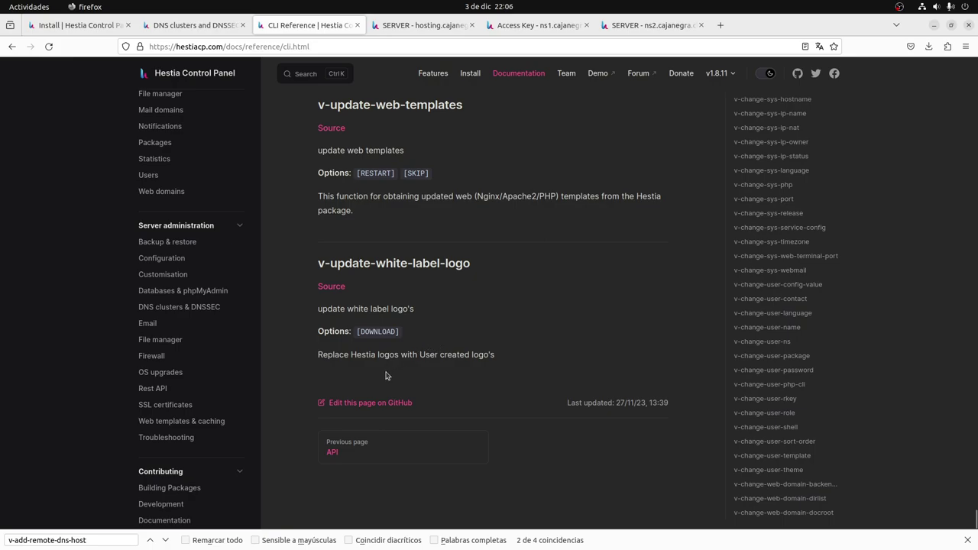
scroll(378, 347, "up", 1)
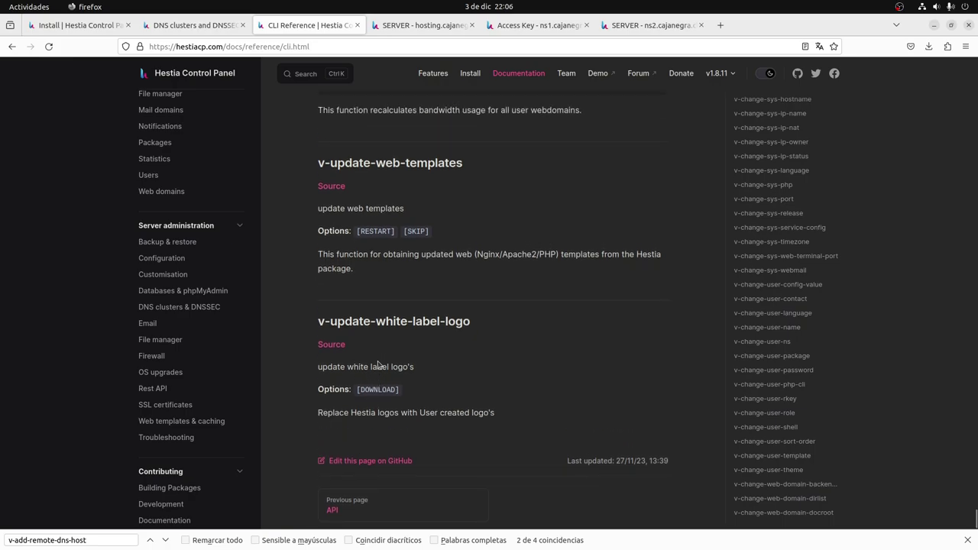
scroll(377, 364, "up", 5)
scroll(816, 404, "down", 1)
scroll(833, 229, "down", 5)
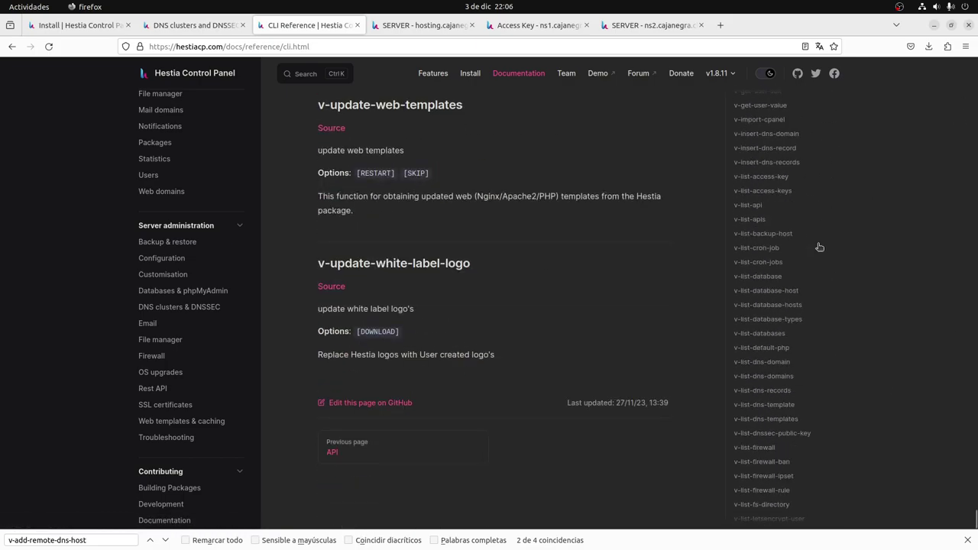
scroll(819, 247, "down", 20)
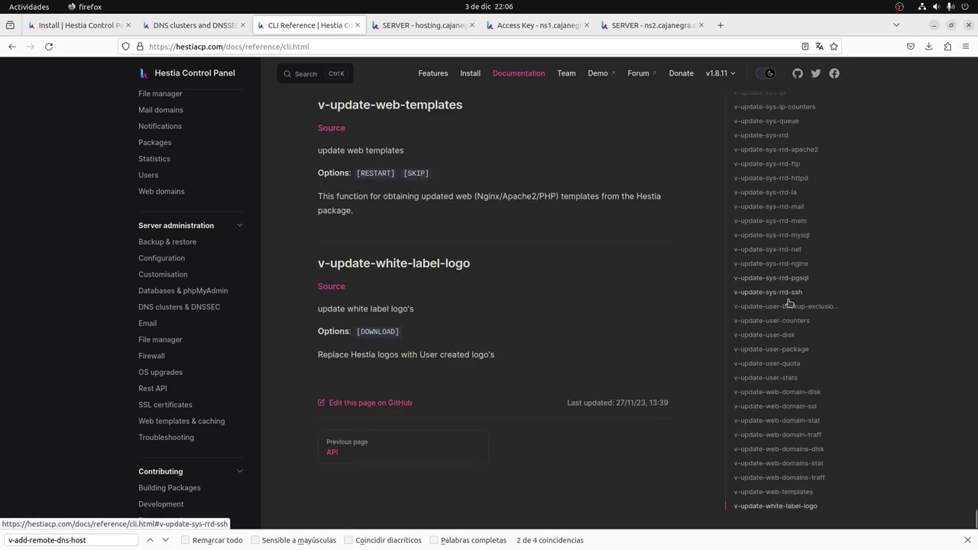
scroll(799, 337, "up", 15)
scroll(516, 401, "up", 5)
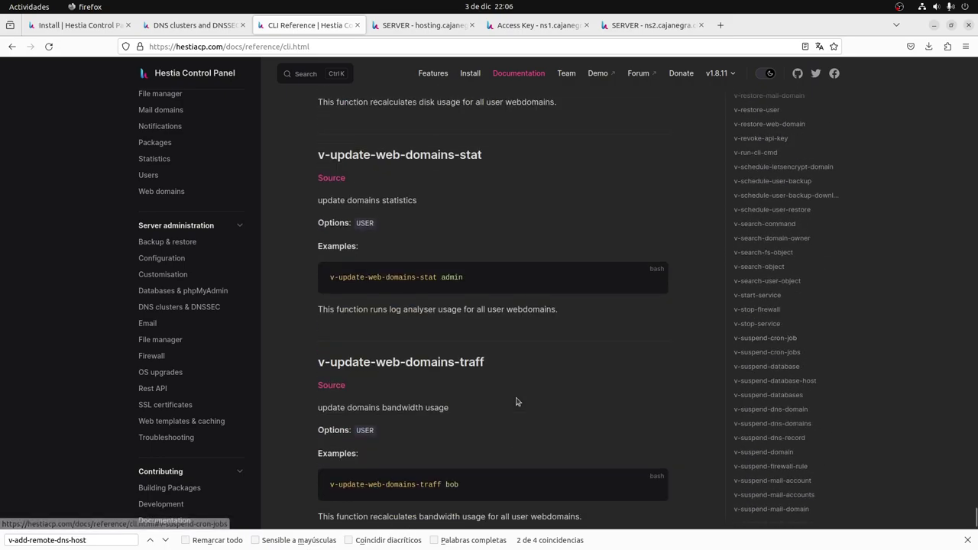
scroll(515, 401, "up", 15)
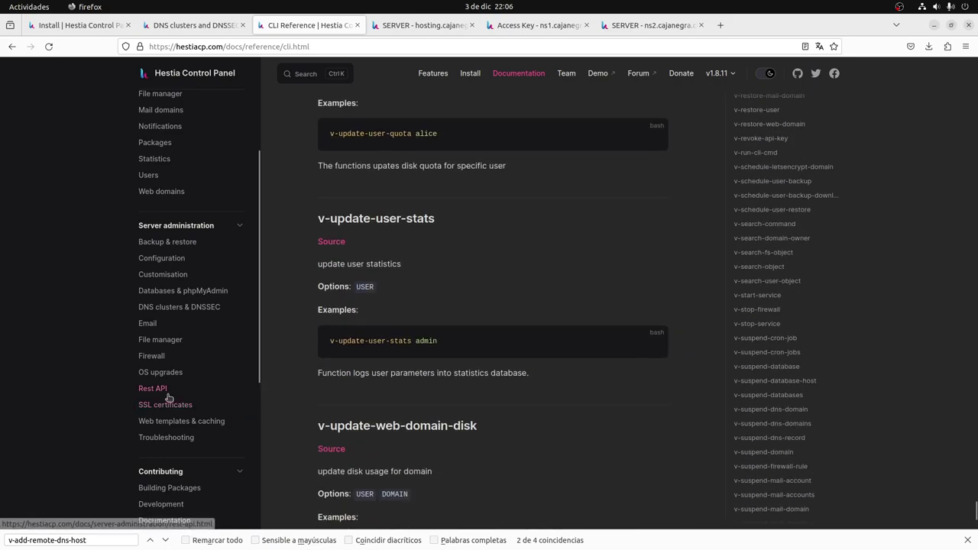
left_click(160, 389)
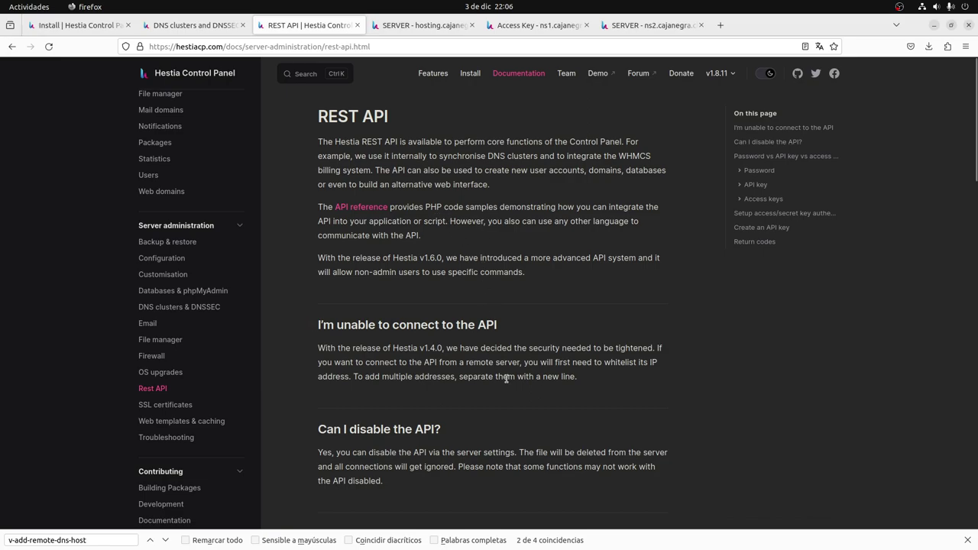
Scroll the REST API docs down to 'Create an API key', close the find bar and return to the terminal.
scroll(487, 360, "down", 5)
scroll(489, 384, "down", 2)
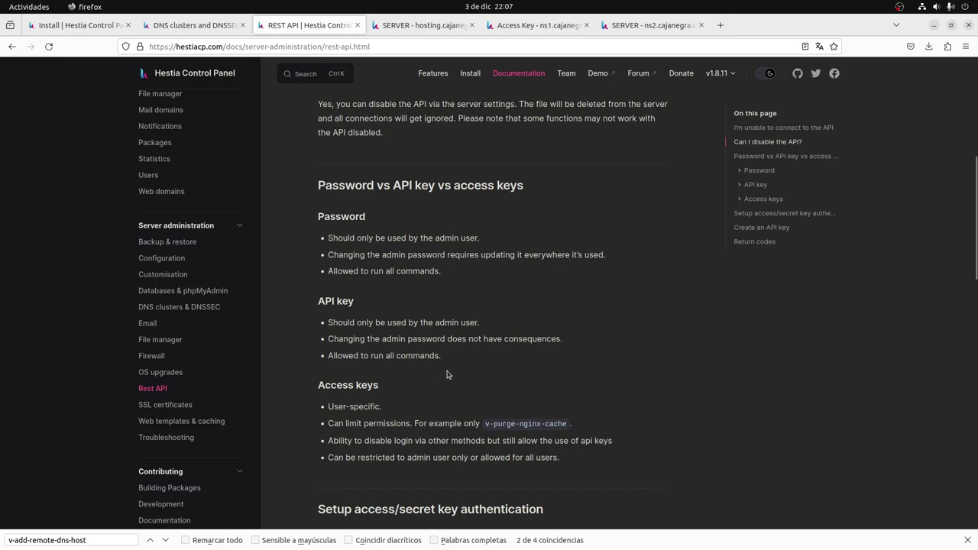
scroll(443, 373, "down", 3)
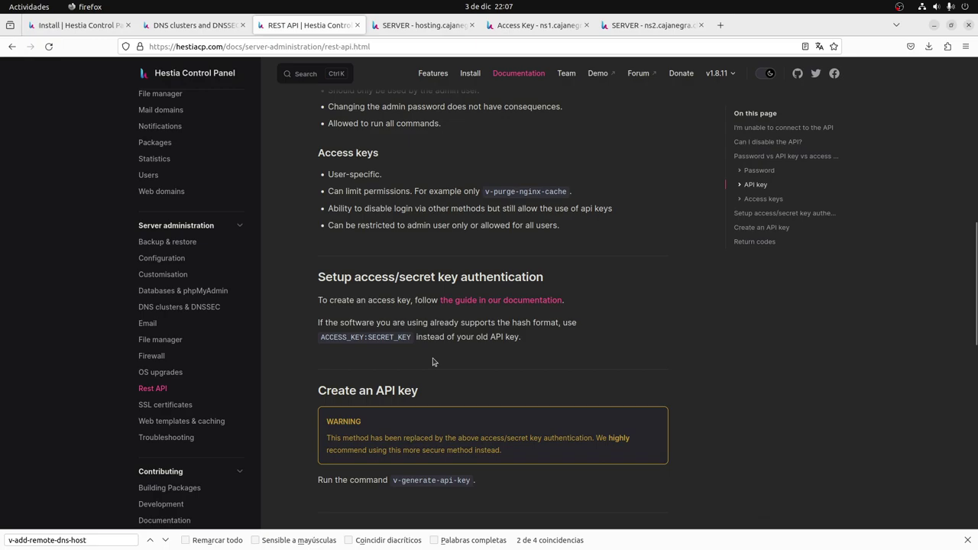
key("Escape")
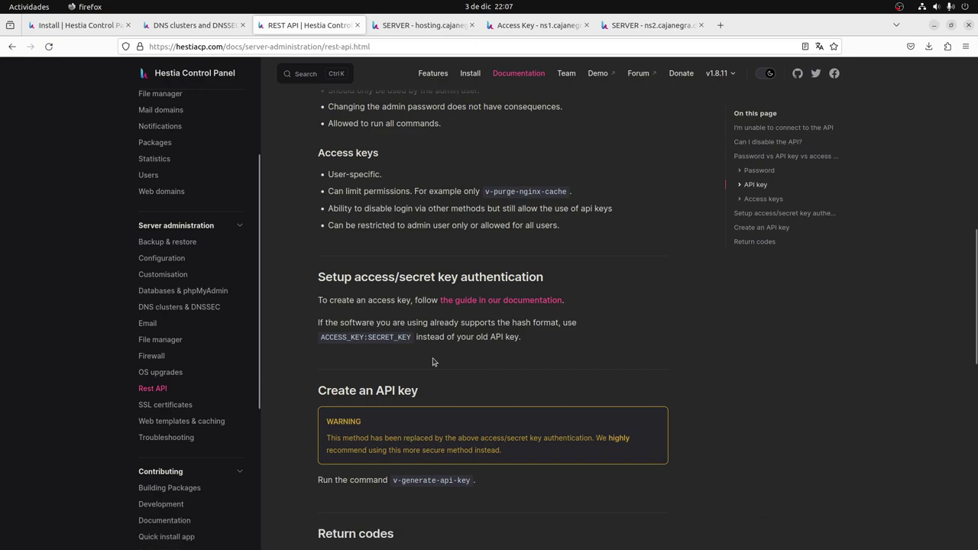
key("ctrl+alt+Left")
key("ctrl+alt+Right")
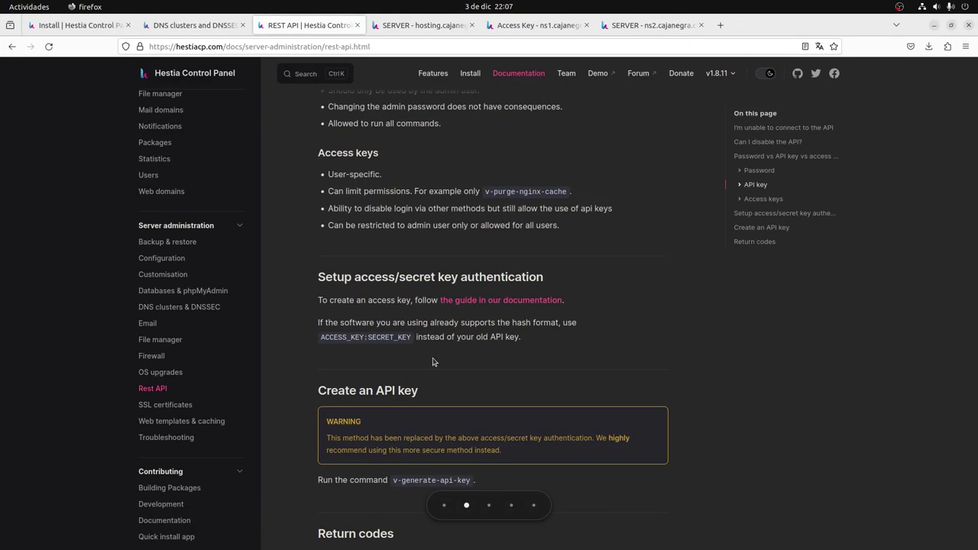
key("ctrl+alt+Right")
key("ctrl+alt+Left")
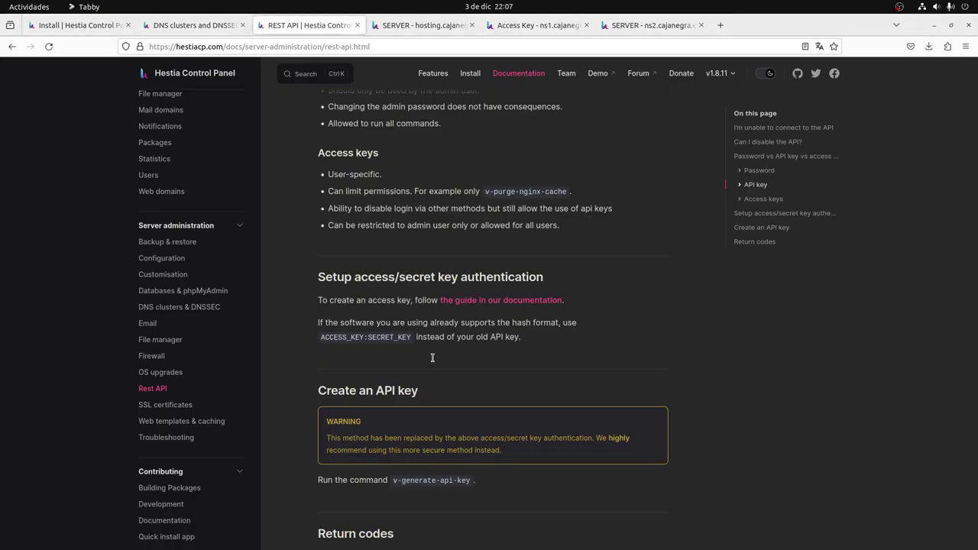
On the cleared hosting server terminal, run the pasted example v-add-remote-dns-host command with sudo.
key("alt+Tab")
key("Up")
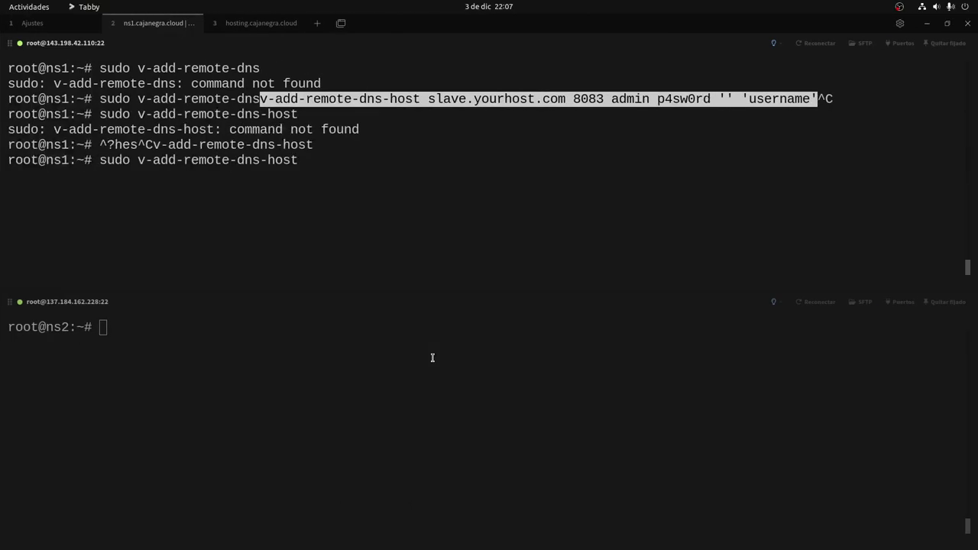
key("Down")
key("ctrl+Tab")
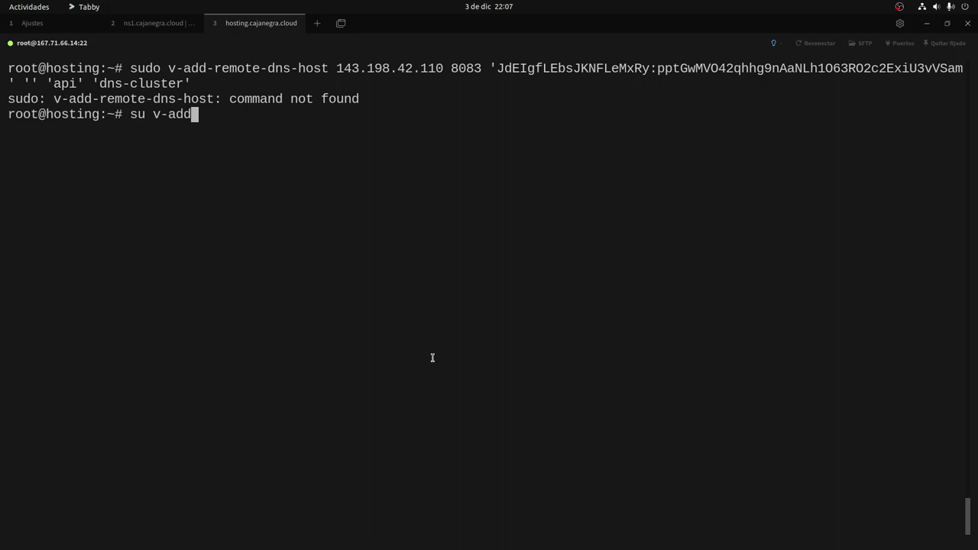
key("ctrl+l")
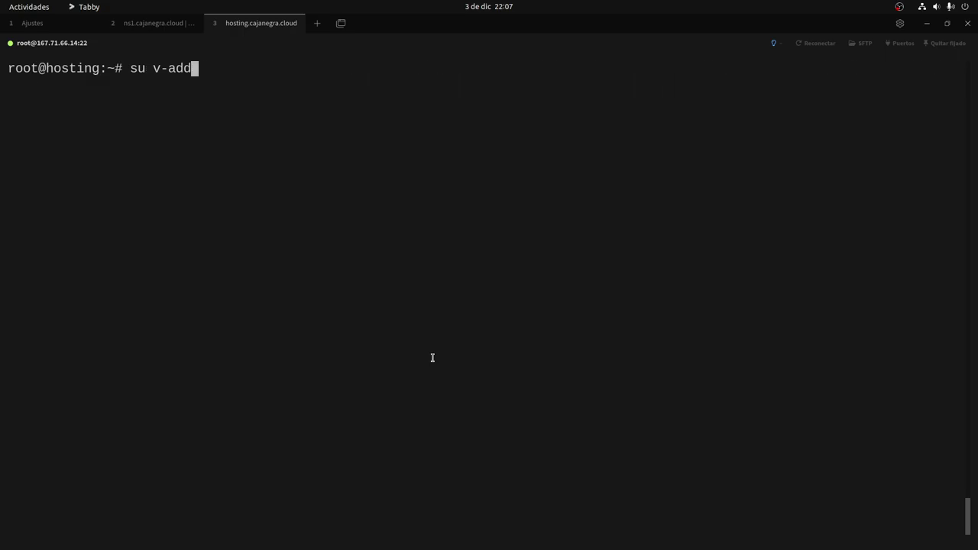
key("ctrl+c")
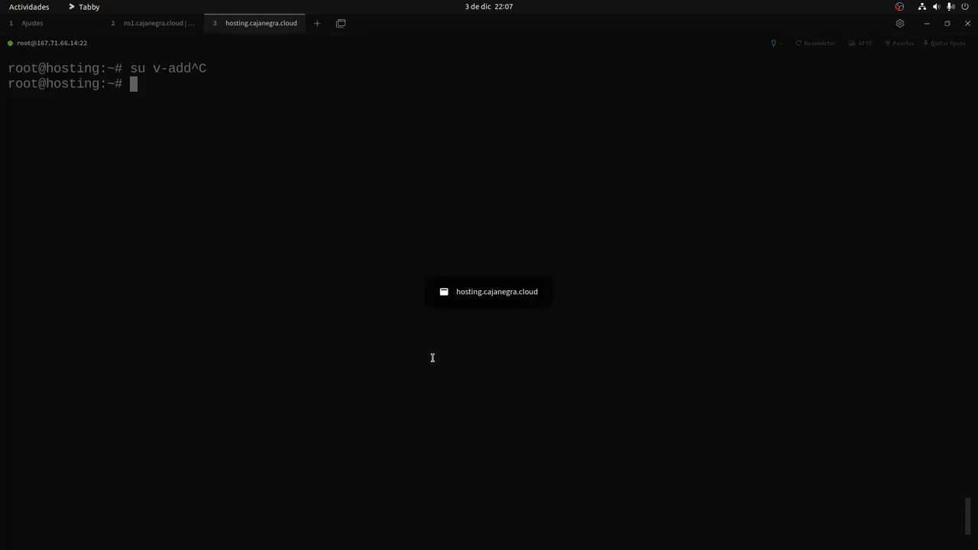
type("su")
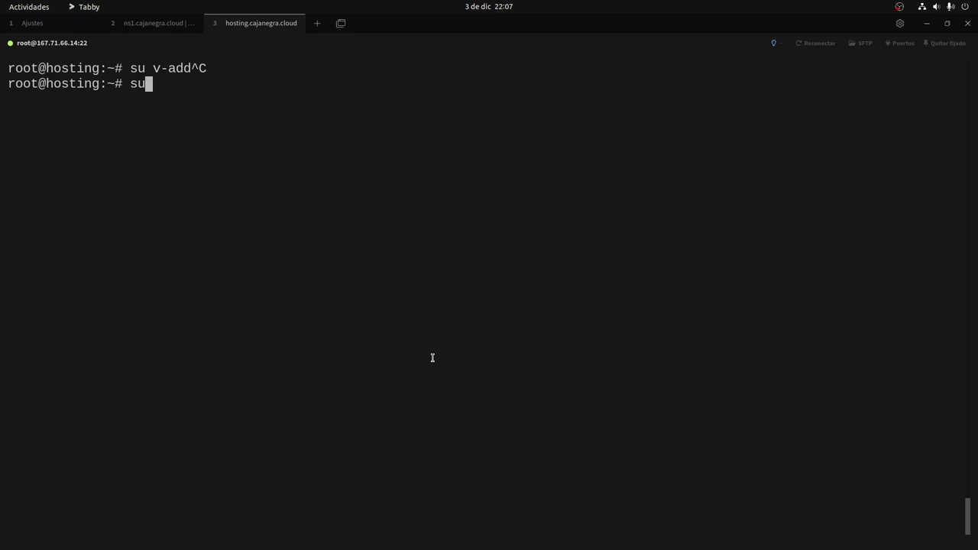
type("do")
key("ctrl+shift+v")
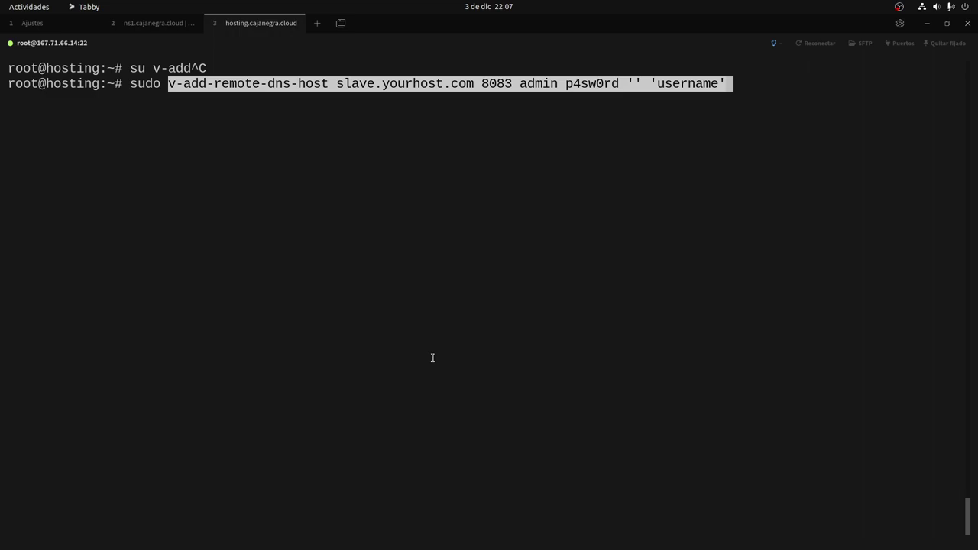
key("Return")
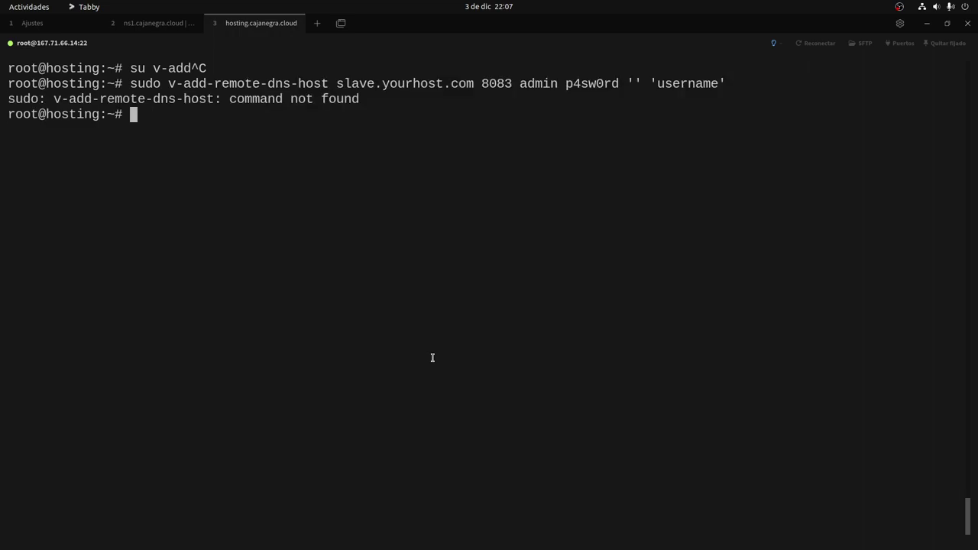
Bring the recording software window forward, then go back to the terminal.
key("super+h")
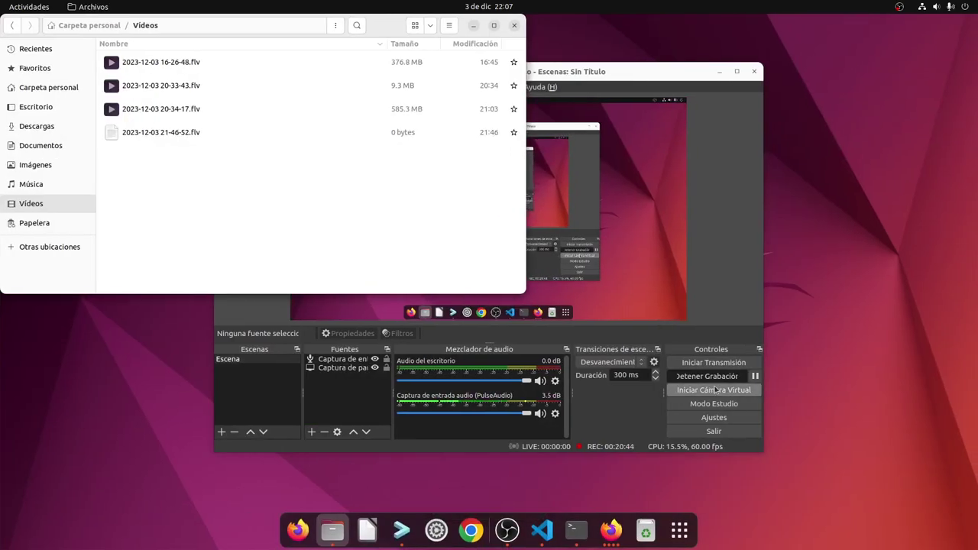
left_click(762, 386)
key("alt+Tab")
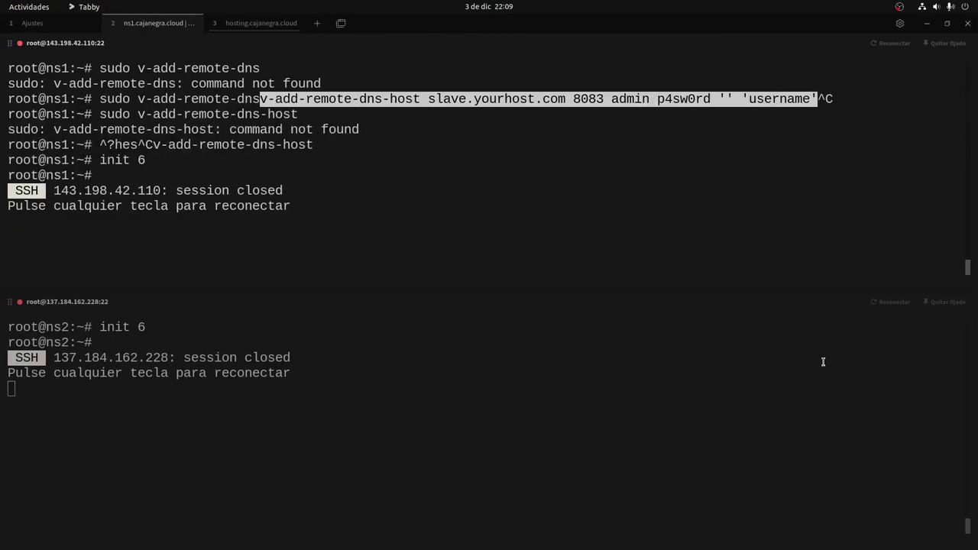
Reconnect the closed hosting, ns1 and ns2 SSH sessions after their reboot.
left_click(233, 24)
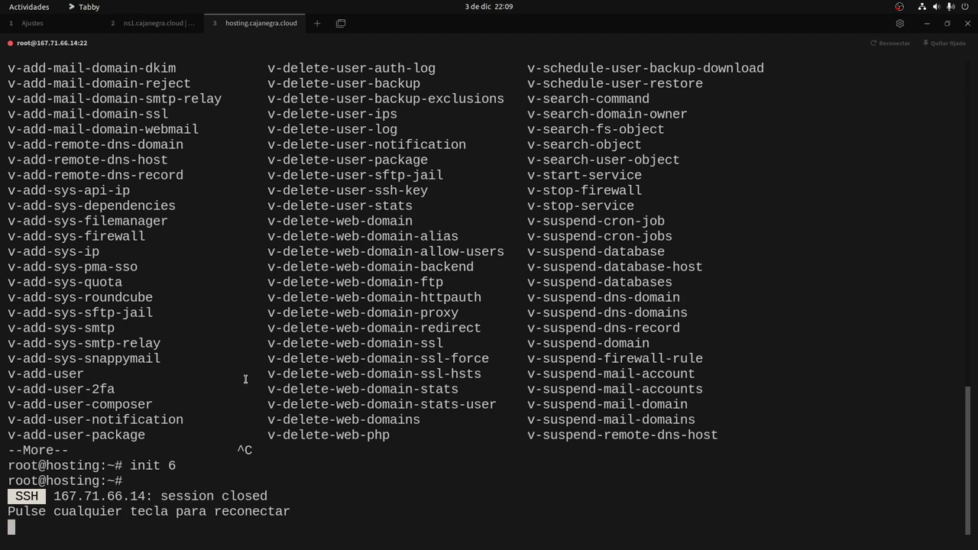
key("Return")
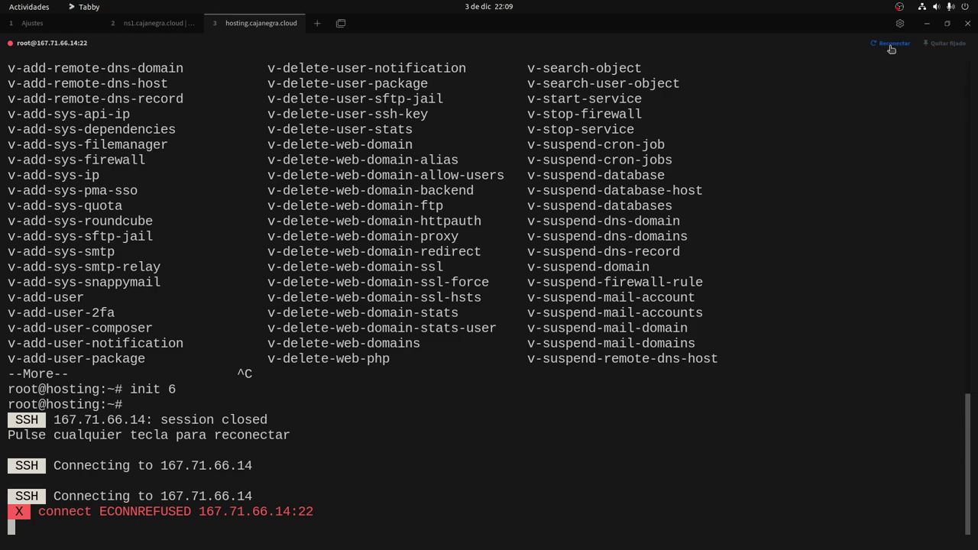
scroll(652, 250, "up", 5)
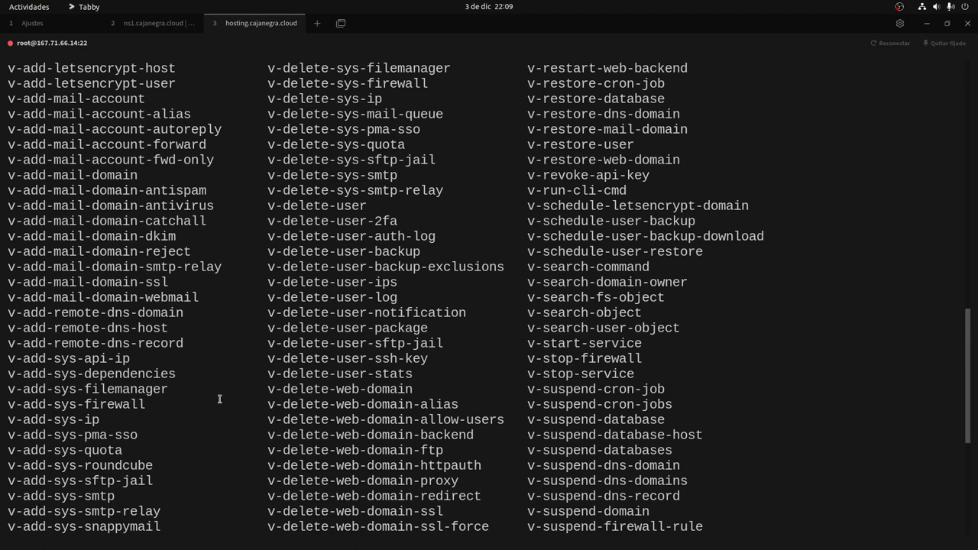
scroll(220, 399, "down", 5)
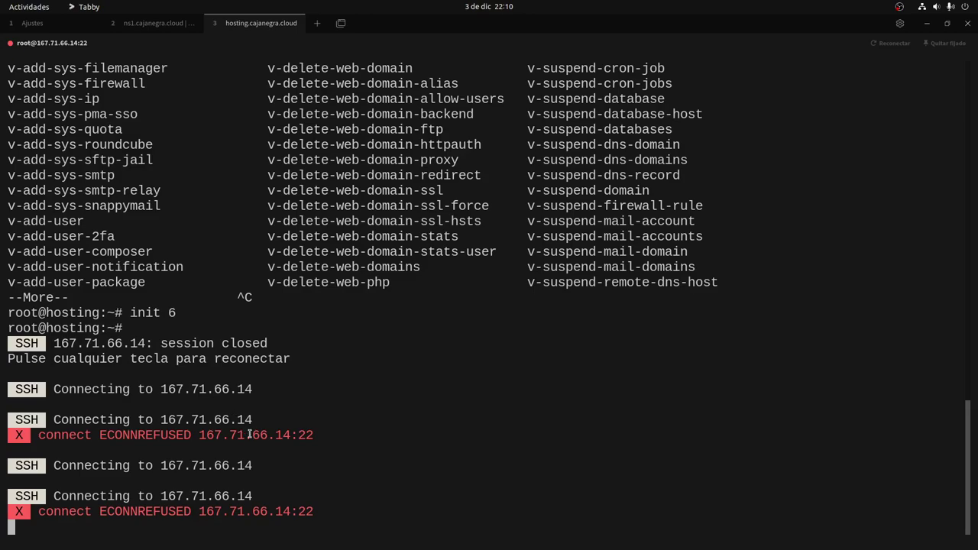
left_click(160, 26)
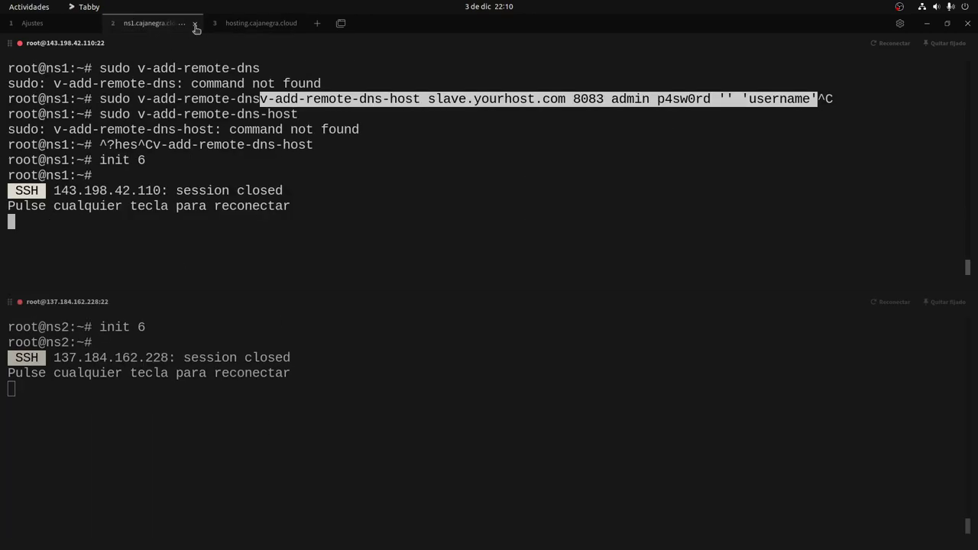
key("Return")
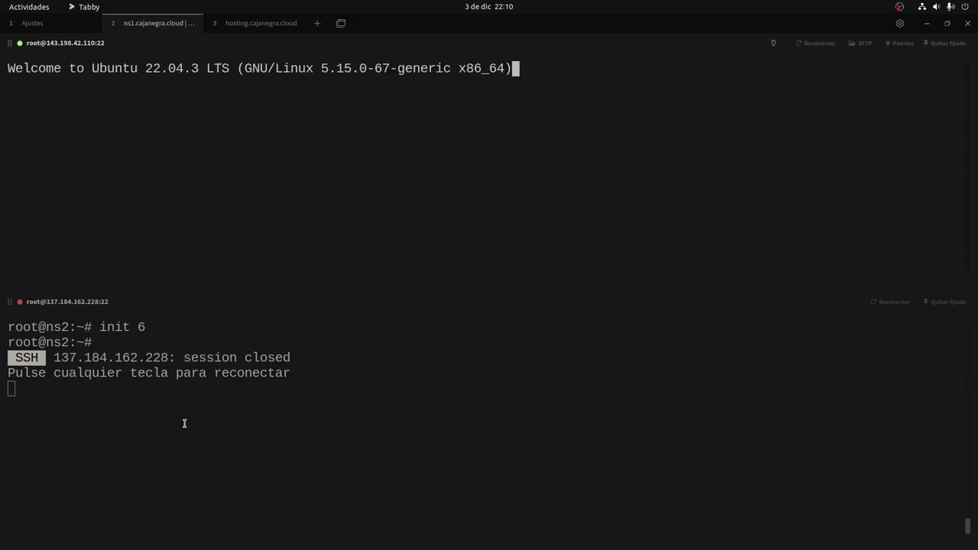
left_click(184, 423)
key("Return")
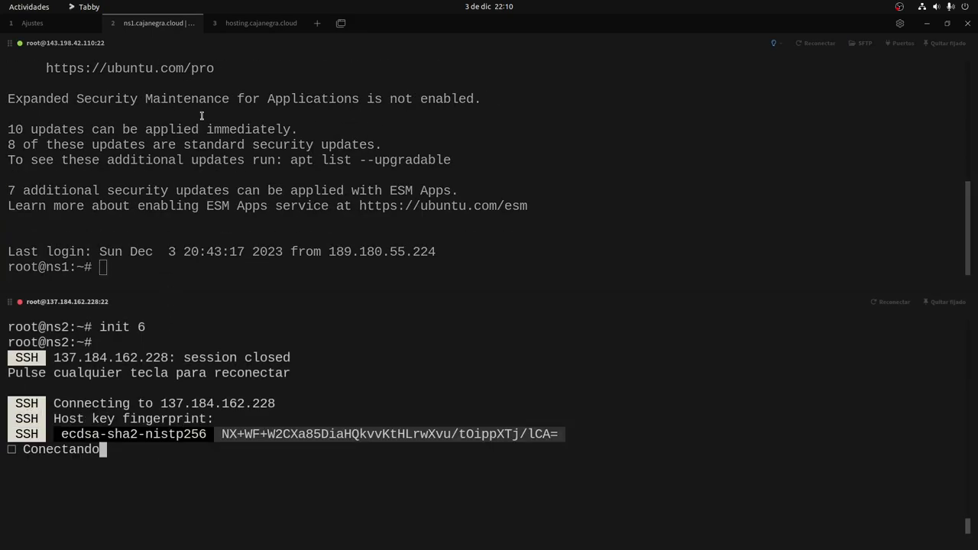
Retry the hosting server connection with Reconectar and clear its terminal screen.
left_click(253, 24)
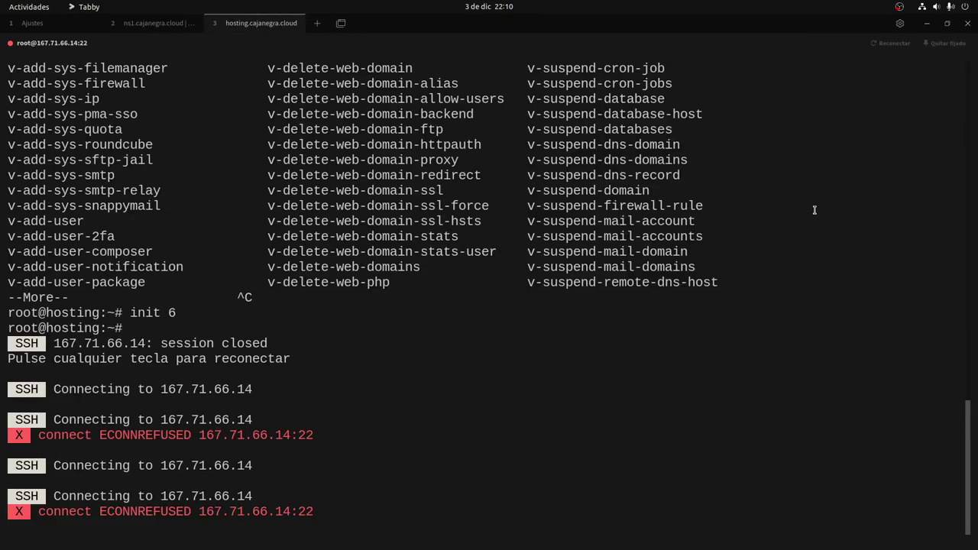
left_click(892, 43)
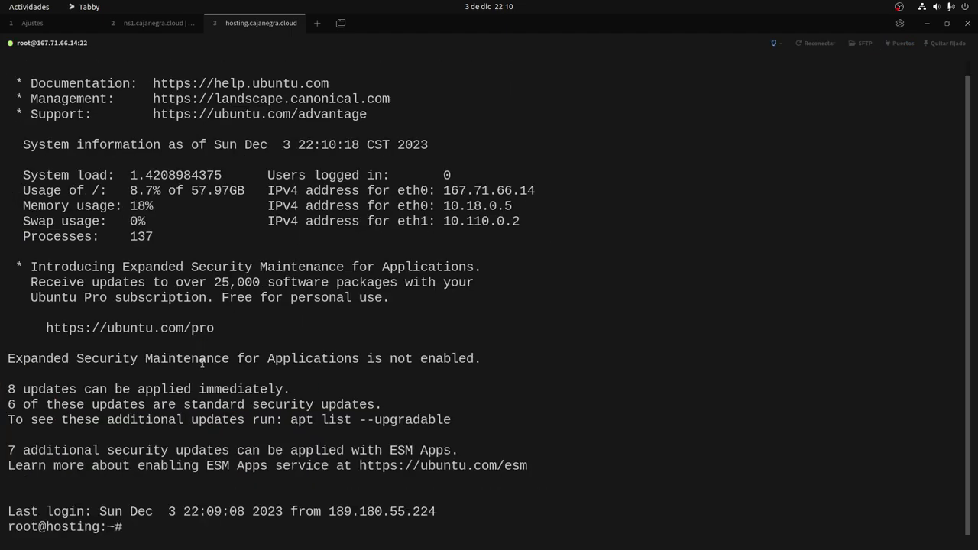
key("ctrl+l")
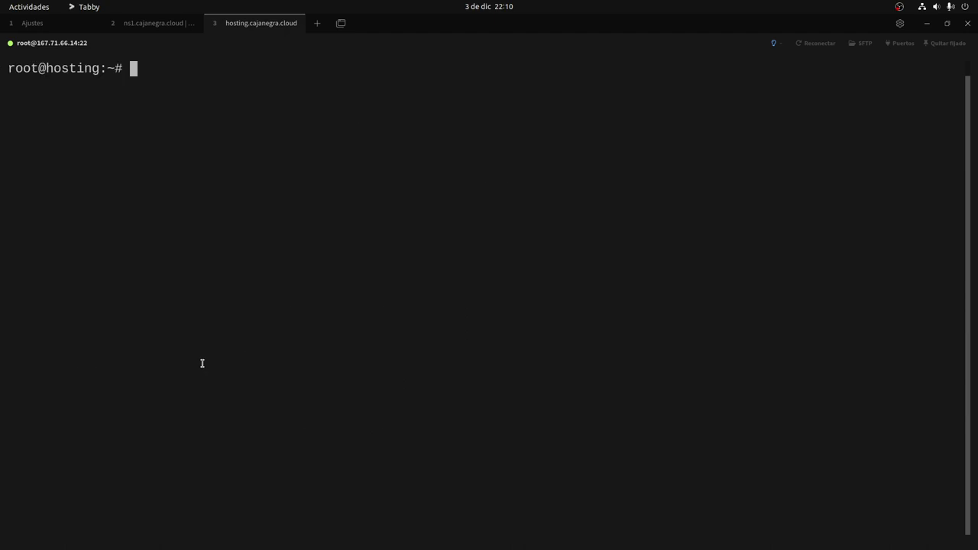
key("alt+Tab")
key("alt+Tab")
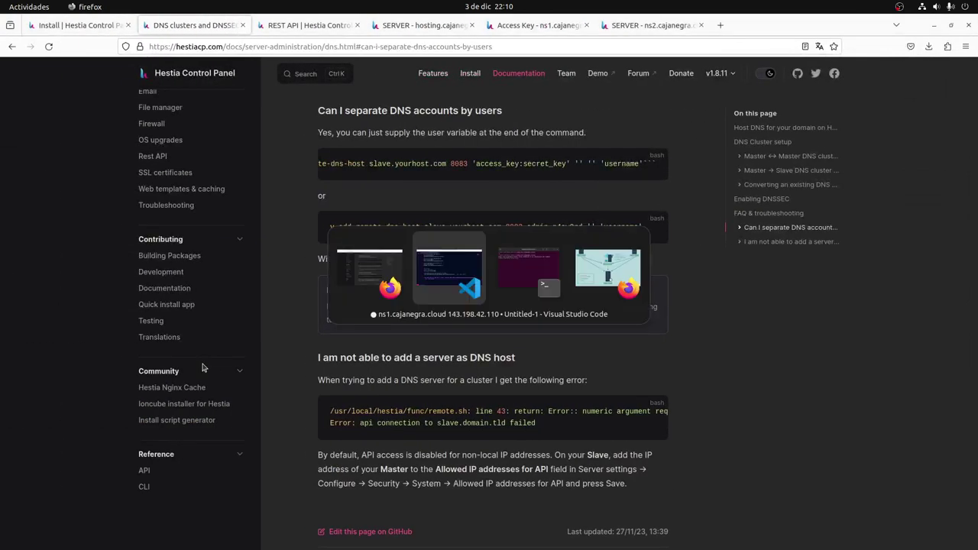
Copy the line 21 v-add-remote-dns-host command for 143.198.42.110 and go back to the hosting terminal.
left_click(278, 457)
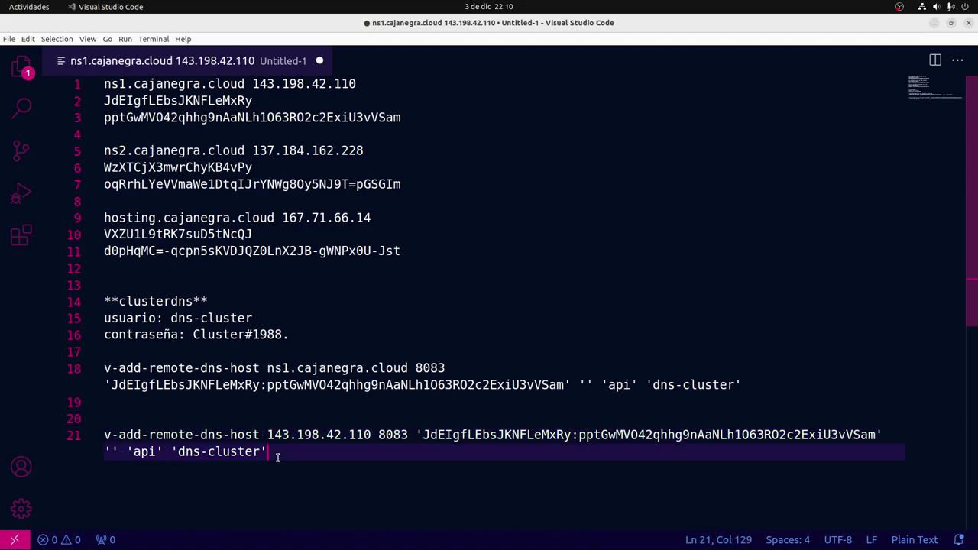
left_click_drag(277, 453, 105, 434)
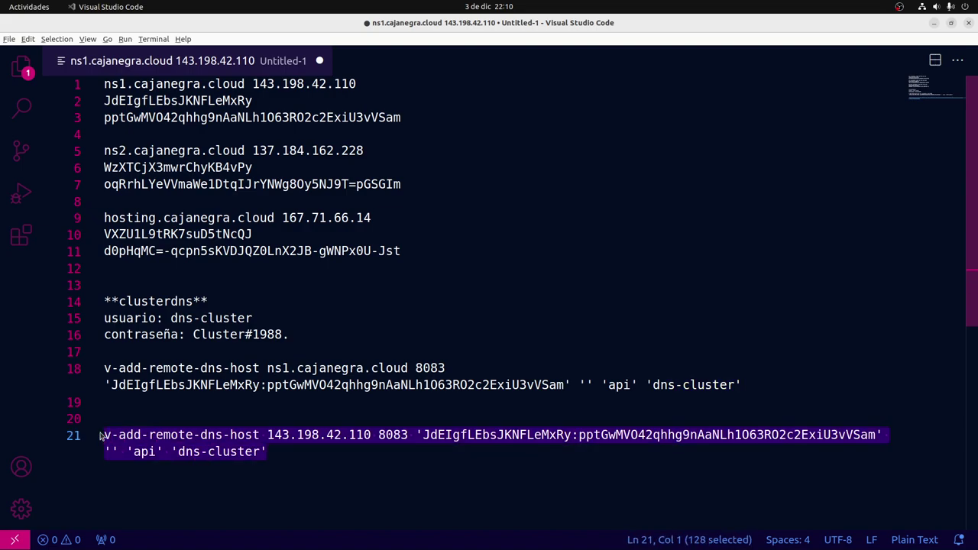
key("ctrl+alt+Right")
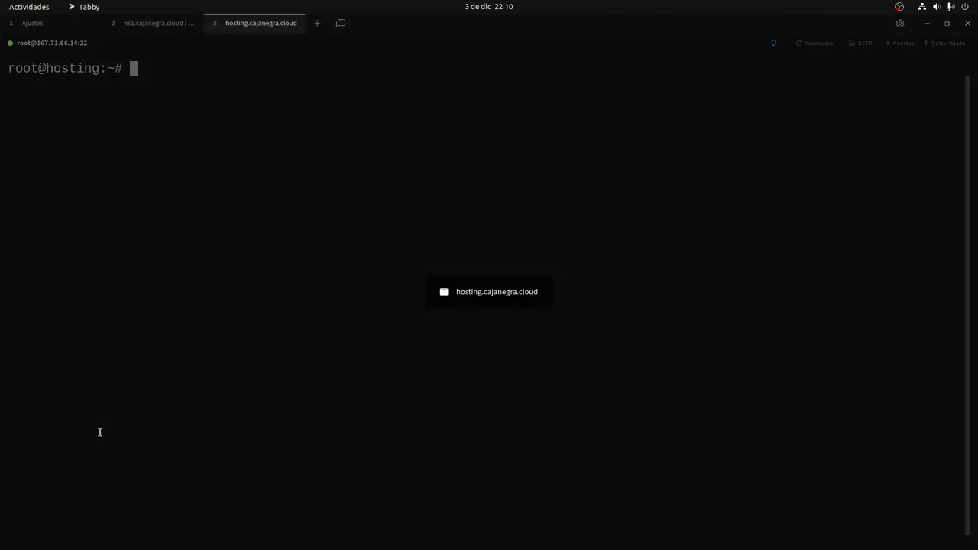
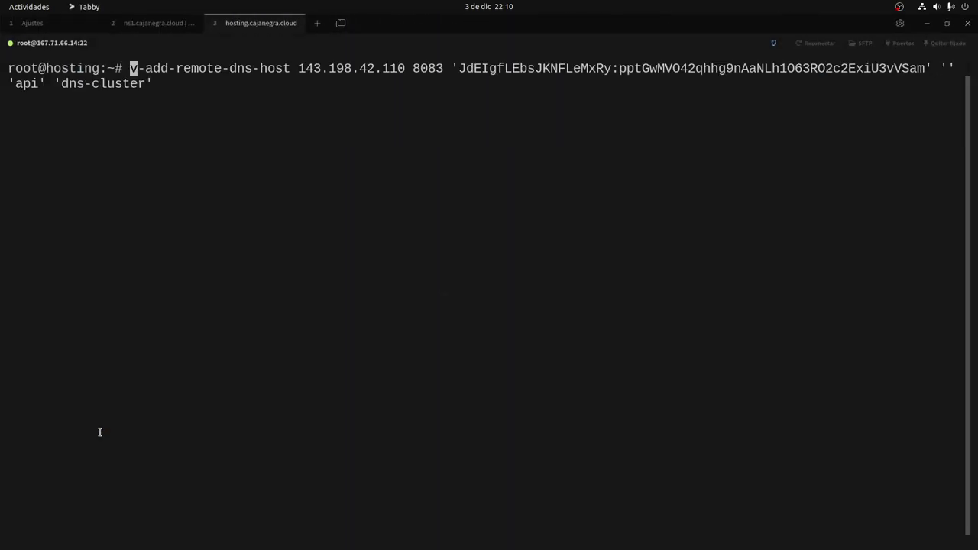
Paste the ns1 registration command at the hosting prompt and run it with sudo.
type("sudo")
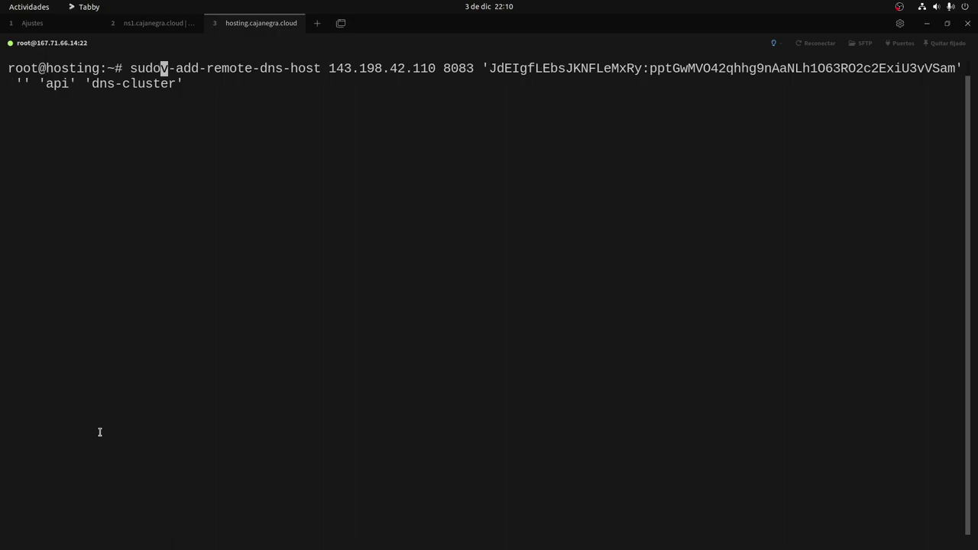
key("Return")
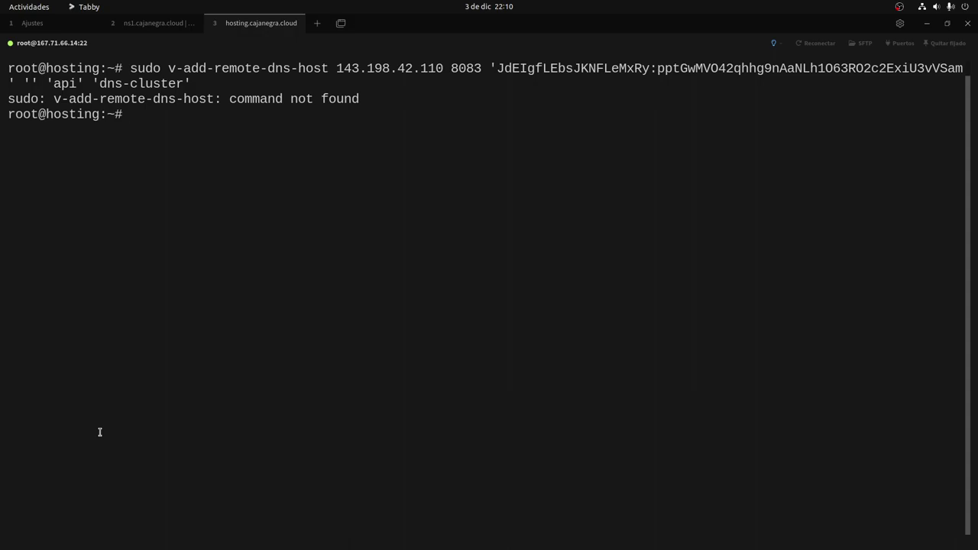
Rerun the ns1 registration without sudo; it completes silently with no error.
key("Up")
key("Home")
key("Delete")
key("Delete")
key("Delete")
key("Delete")
key("Delete")
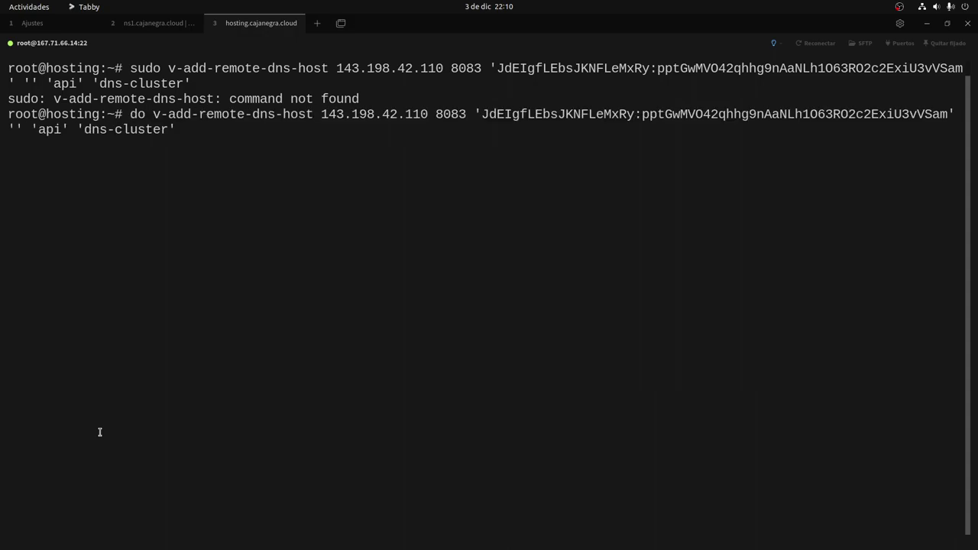
key("Delete")
key("Return")
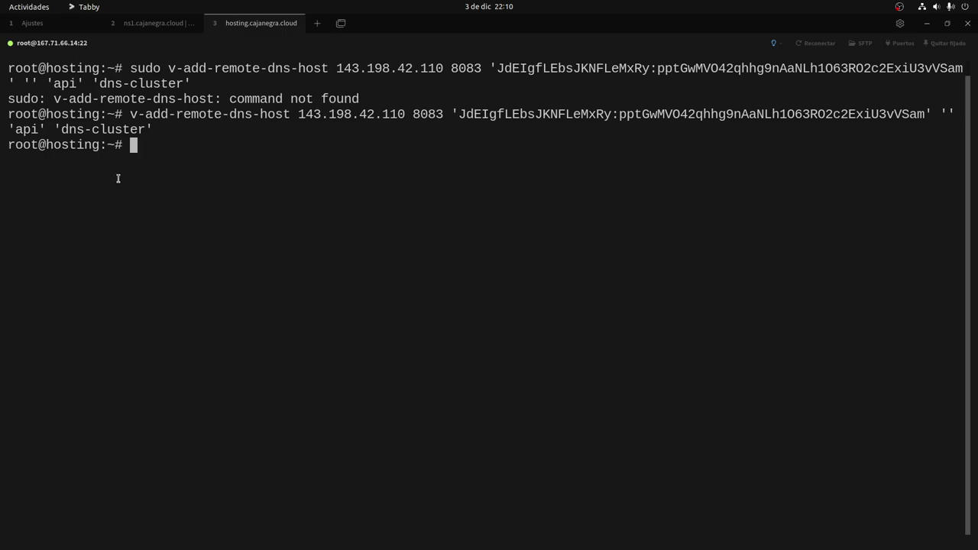
Duplicate the line 21 v-add-remote-dns-host command onto line 23 of the notes.
left_click_drag(298, 115, 329, 115)
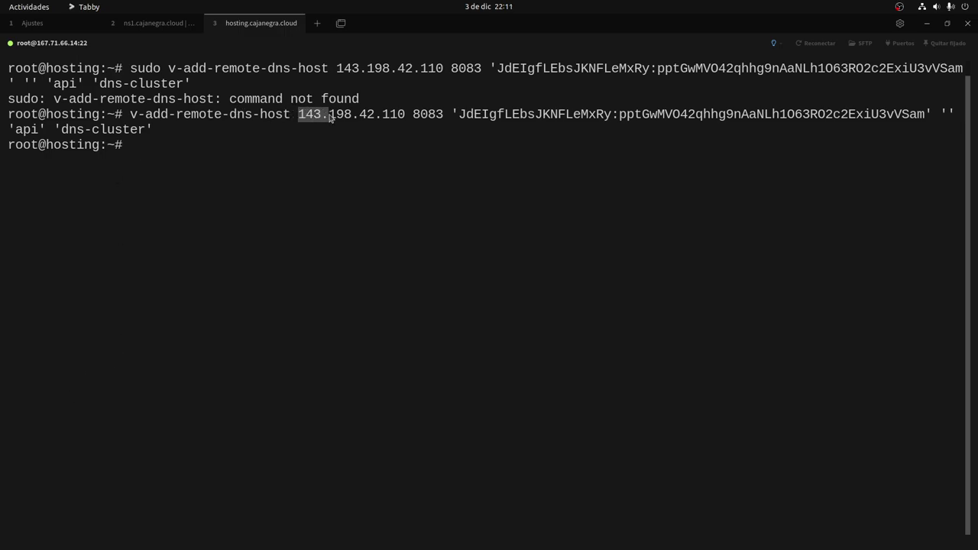
key("alt+Tab")
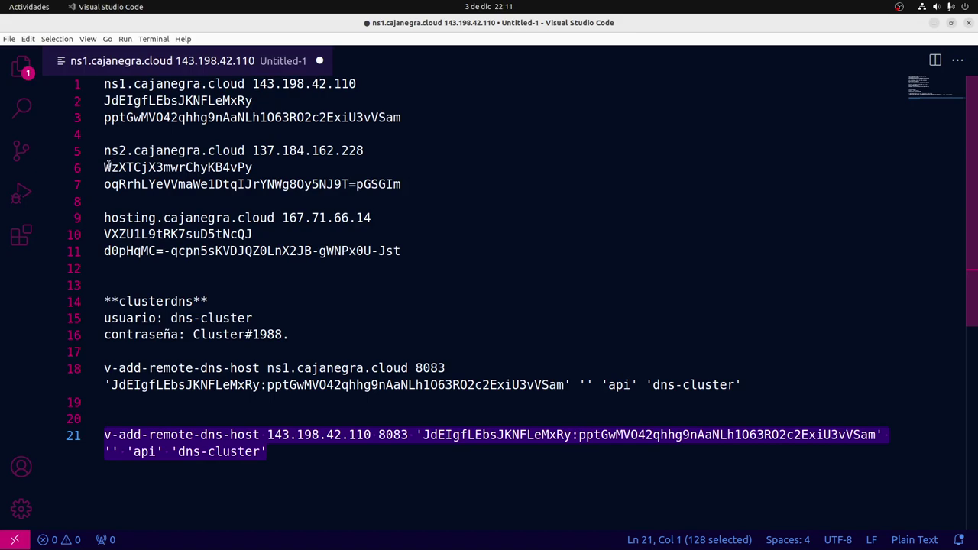
left_click(273, 452)
key("shift+Up")
key("shift+Home")
key("ctrl+c")
left_click(274, 451)
key("Return")
key("Return")
key("ctrl+v")
key("Up")
key("Up")
key("Up")
key("Up")
key("Up")
key("Up")
key("Up")
key("Up")
key("Up")
key("Up")
key("Up")
key("Up")
key("Up")
key("Up")
key("Up")
key("Up")
key("Up")
key("Up")
key("Up")
key("Up")
key("Up")
Replace the access key in the line 23 command with ns2's access key from line 6.
key("Down")
key("Down")
key("Home")
key("shift+End")
key("ctrl+c")
key("Down")
key("Down")
key("Down")
key("Down")
key("Down")
key("Down")
key("Down")
key("Down")
key("Down")
key("Down")
key("Down")
key("Down")
key("Down")
key("Down")
key("Down")
key("Down")
key("Down")
key("Down")
key("Down")
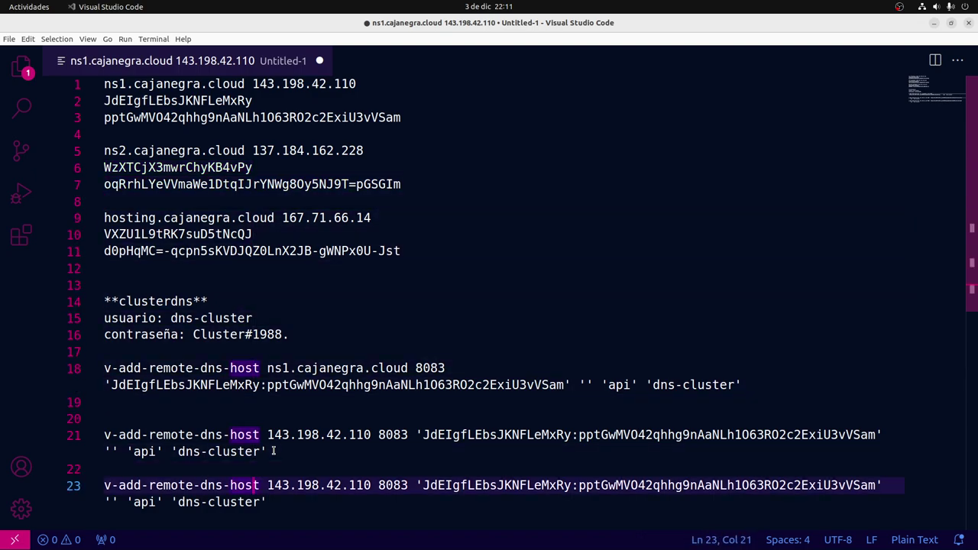
key("Right")
key("Right")
key("Right")
key("Right")
key("Right")
key("Right")
key("Right")
key("Right")
key("Right")
key("Right")
key("Right")
key("Right")
key("Right")
key("ctrl+shift+Right")
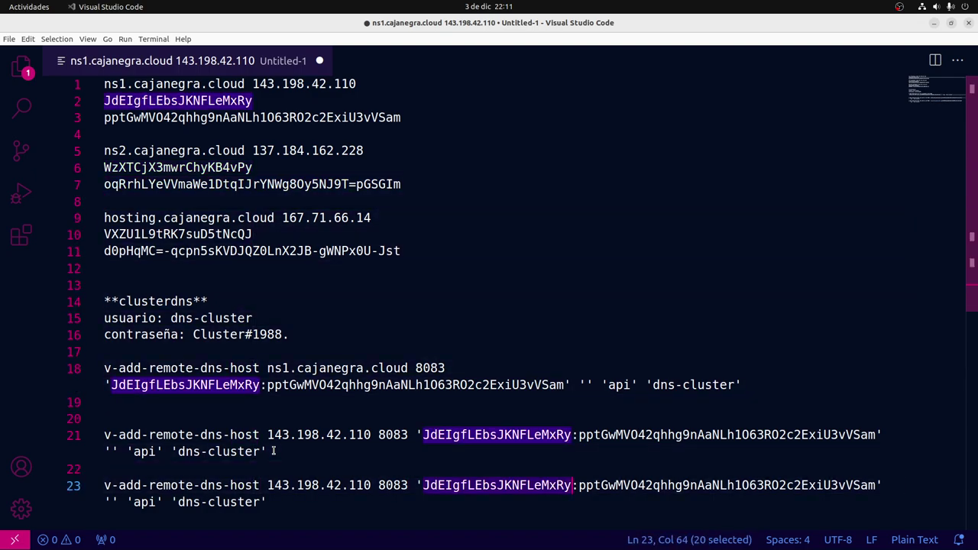
key("ctrl+v")
Replace the secret key in the line 23 command with ns2's secret key from line 7.
key("Up")
key("Up")
key("Up")
key("Up")
key("Up")
key("Up")
key("Up")
key("Up")
key("Up")
key("Up")
key("Up")
key("Up")
key("Up")
key("Up")
key("Up")
key("Up")
key("Up")
key("Up")
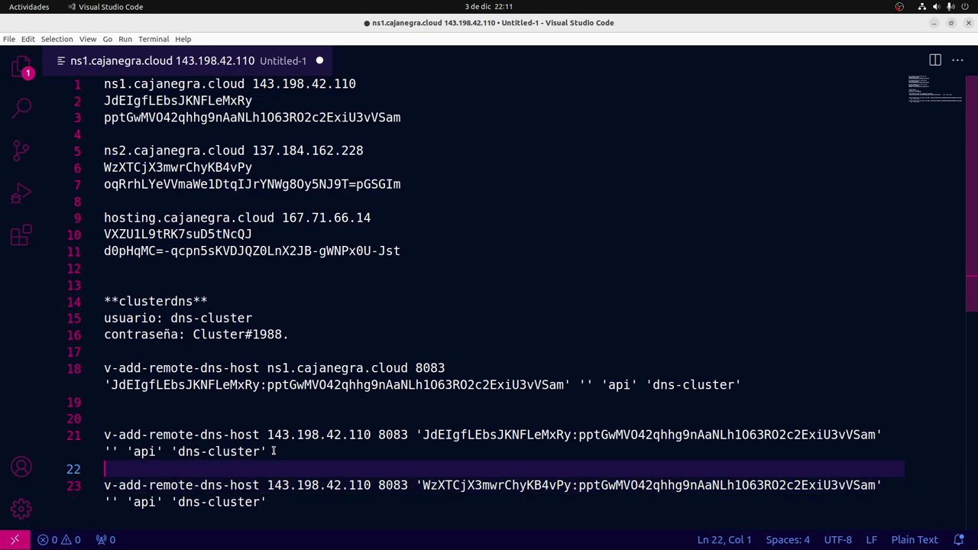
key("Up")
key("Down")
key("shift+Home")
key("ctrl+c")
key("Down")
key("Down")
key("Down")
key("Down")
key("Down")
key("Down")
key("Down")
key("Down")
key("Down")
key("Down")
key("Down")
key("Down")
key("Down")
key("Down")
key("Down")
key("Down")
key("Down")
key("Down")
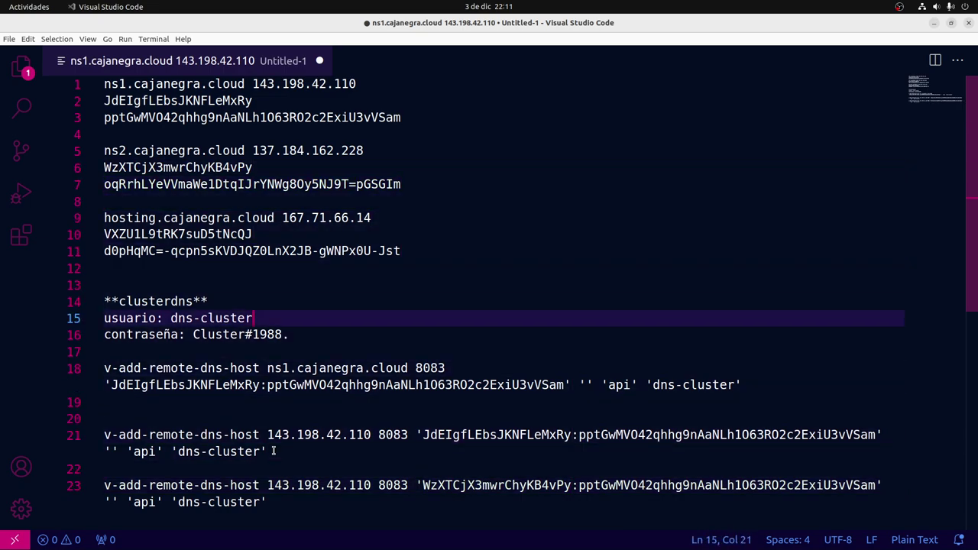
key("ctrl+Right")
key("ctrl+Right")
key("ctrl+Right")
key("ctrl+Right")
key("ctrl+Right")
key("ctrl+Right")
key("ctrl+Right")
key("ctrl+Right")
key("ctrl+Right")
key("ctrl+Right")
key("ctrl+Right")
key("ctrl+Right")
key("Right")
key("Right")
key("ctrl+shift+Right")
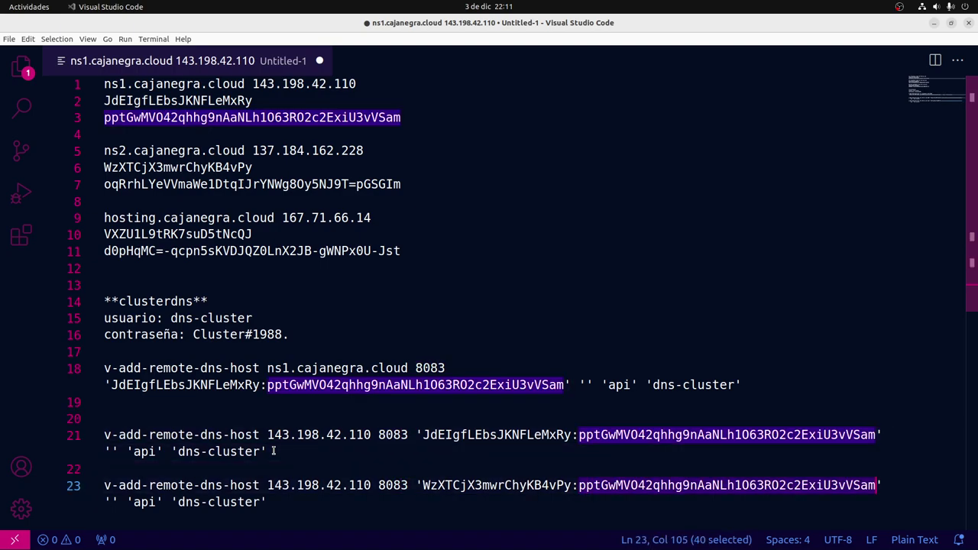
key("ctrl+v")
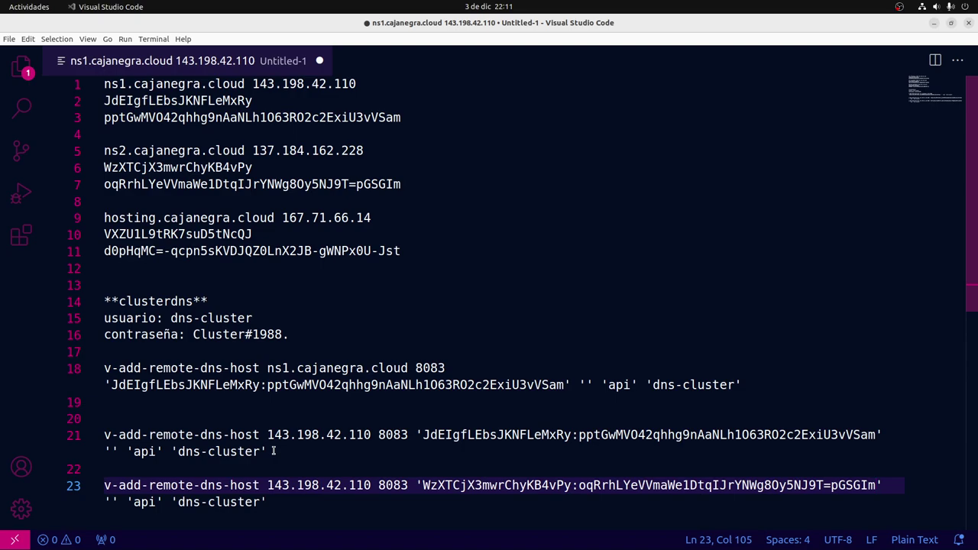
Copy the finished ns2 command from line 23 and go to the hosting terminal.
key("Home")
key("shift+End")
key("shift+Right")
key("shift+Right")
key("shift+End")
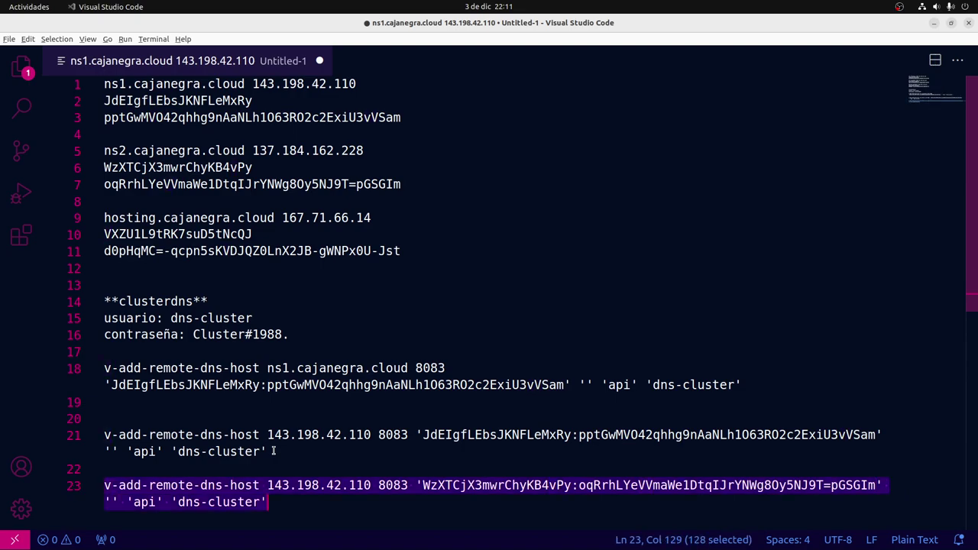
key("alt+Tab")
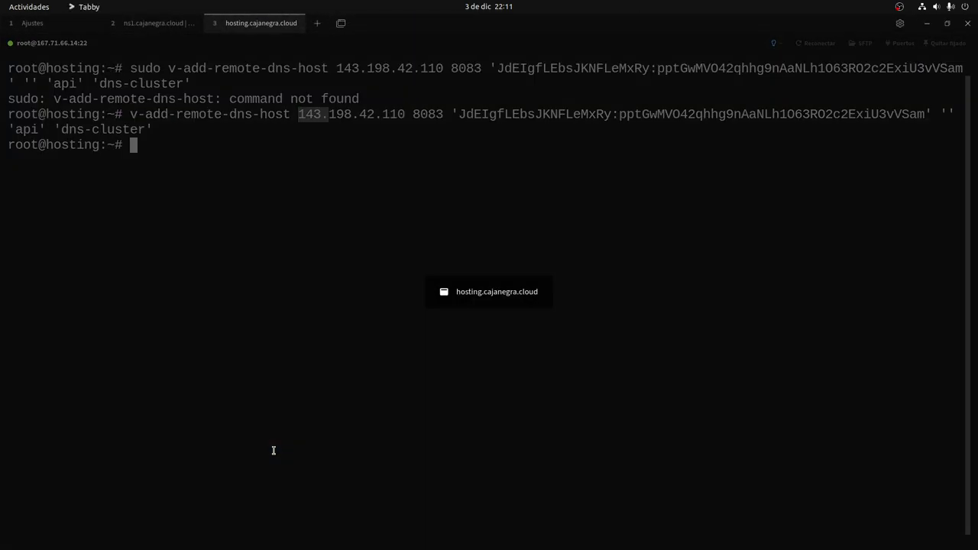
Cancel the garbled doubled ns2 paste and clear the hosting terminal to a fresh prompt.
key("ctrl+shift+v")
key("ctrl+shift+v")
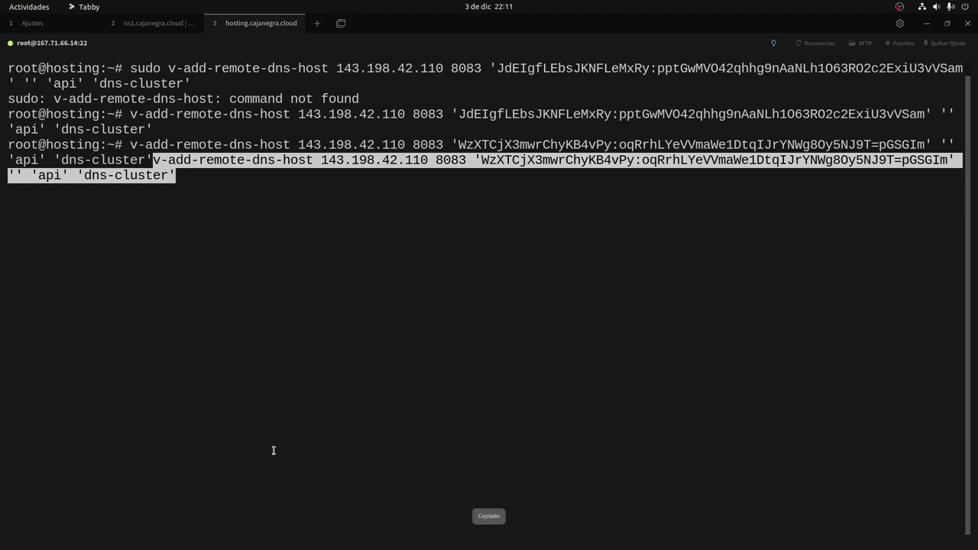
key("ctrl+l")
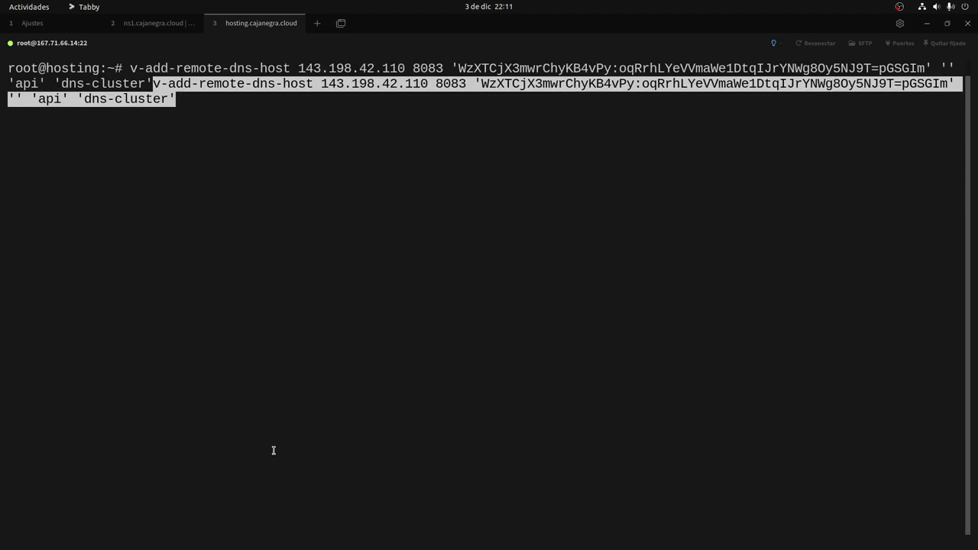
key("ctrl+c")
key("ctrl+l")
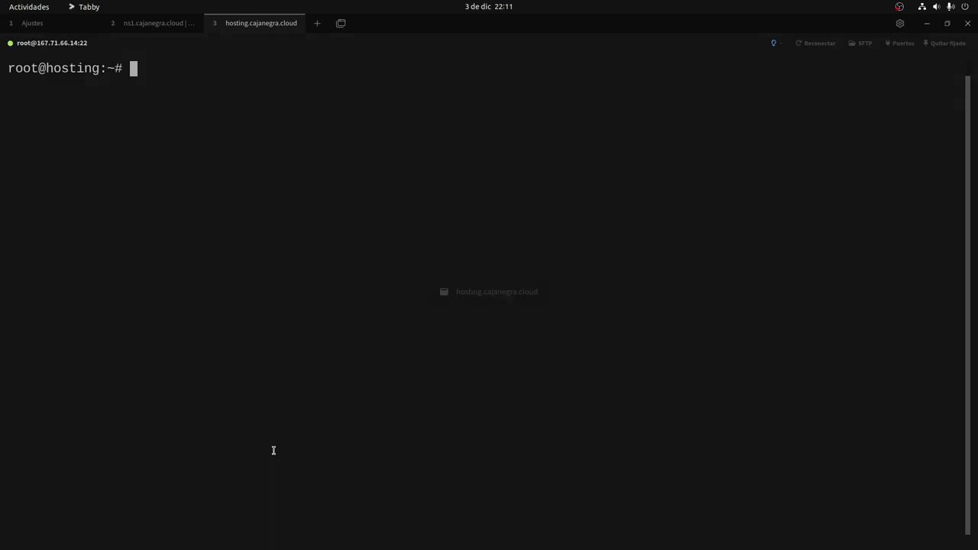
key("ctrl+shift+v")
key("BackSpace")
key("BackSpace")
key("BackSpace")
key("BackSpace")
key("ctrl+shift+v")
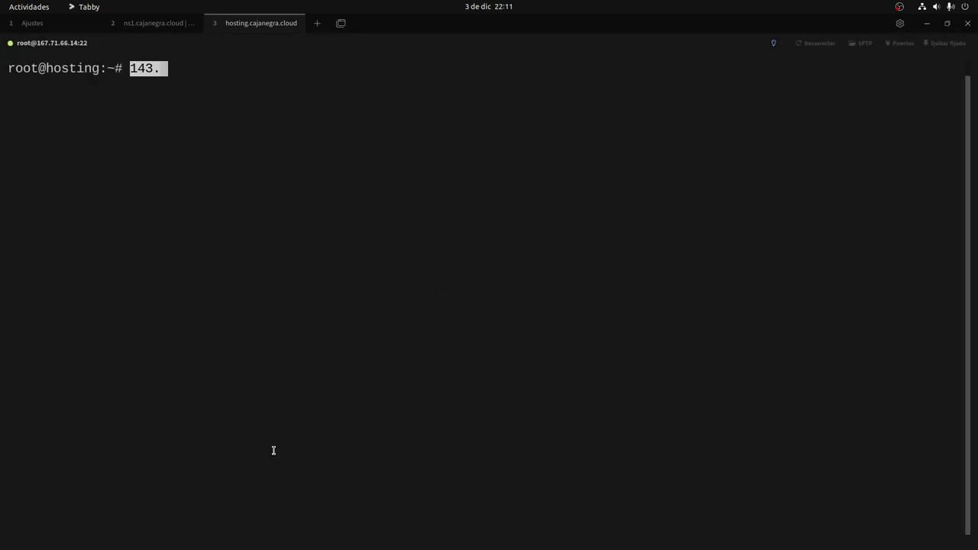
key("BackSpace")
key("BackSpace")
key("BackSpace")
key("BackSpace")
key("BackSpace")
Back in the notes, place a single cursor at the start of line 23.
key("alt+Tab")
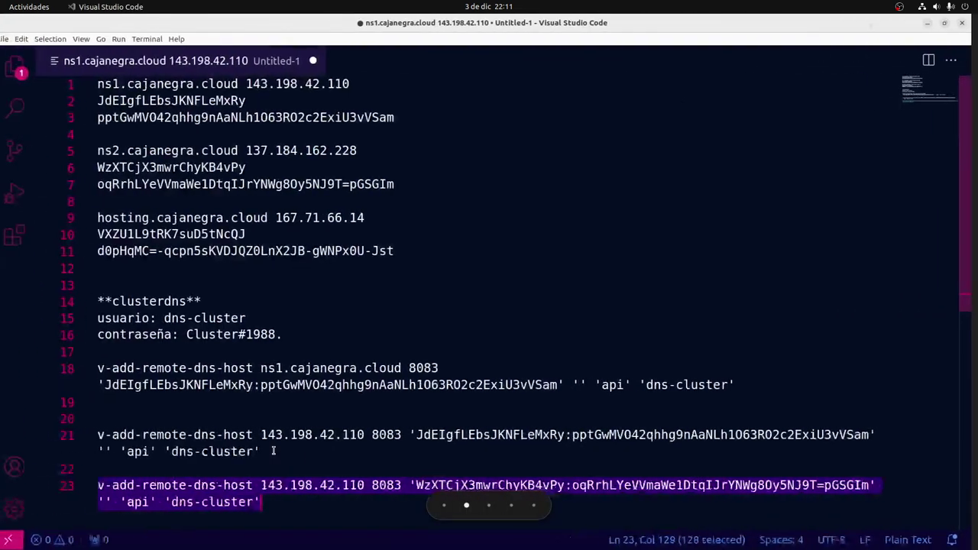
key("Up")
key("Up")
key("Down")
key("ctrl+shift+l")
key("shift+Right")
key("Escape")
Select the full v-add-remote-dns-host command on line 23.
key("shift+End")
key("shift+Right")
key("shift+Right")
key("shift+End")
key("Up")
key("Up")
key("Down")
key("shift+End")
key("shift+End")
key("alt+Tab")
key("alt+Tab")
Copy ns2's IP from line 5 and replace 143.198.42.110 on line 23 with 137.184.162.228.
key("Up")
key("Up")
key("Up")
key("Up")
key("Up")
key("Up")
key("Up")
key("Up")
key("Up")
key("Up")
key("Up")
key("Up")
key("Up")
key("Up")
key("Up")
key("Up")
key("Up")
key("Up")
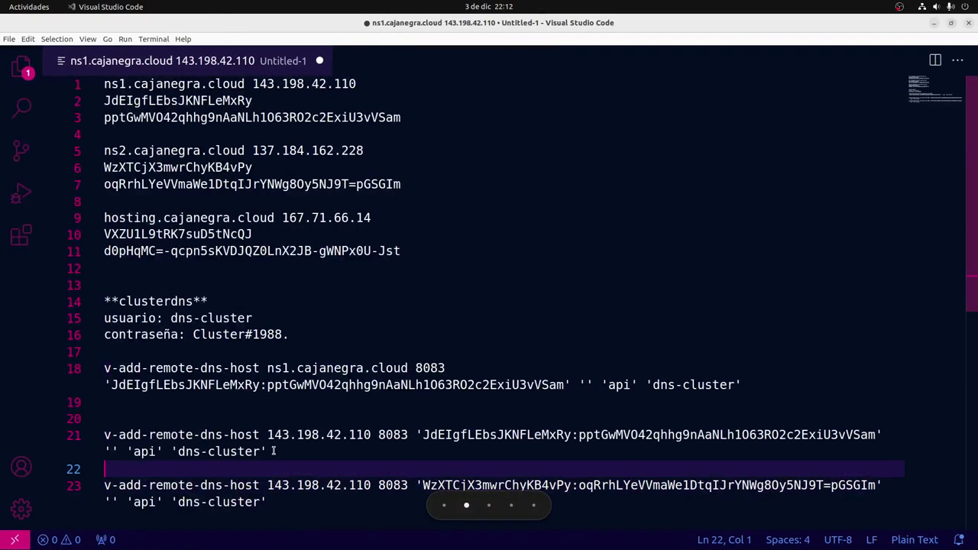
key("End")
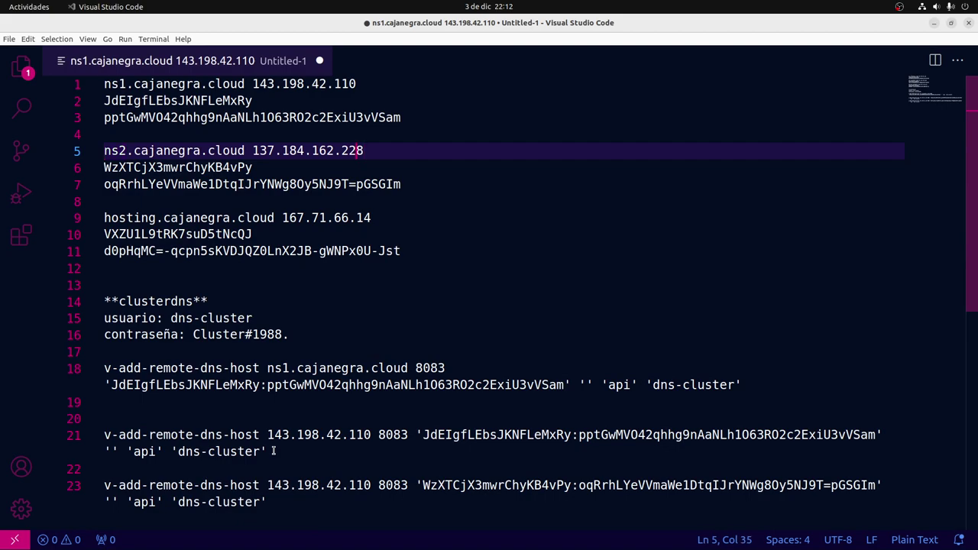
key("shift+Left")
key("shift+Left")
key("shift+Left")
key("shift+Left")
key("shift+Left")
key("shift+Left")
key("shift+Left")
key("shift+Left")
key("shift+Left")
key("shift+Left")
key("shift+Left")
key("shift+Left")
key("shift+Left")
key("shift+Left")
key("shift+Left")
key("Down")
key("Down")
key("Down")
key("Down")
key("Down")
key("Down")
key("Down")
key("Down")
key("Down")
key("Down")
key("Down")
key("Down")
key("Down")
key("Down")
key("Down")
key("Down")
key("Down")
key("Down")
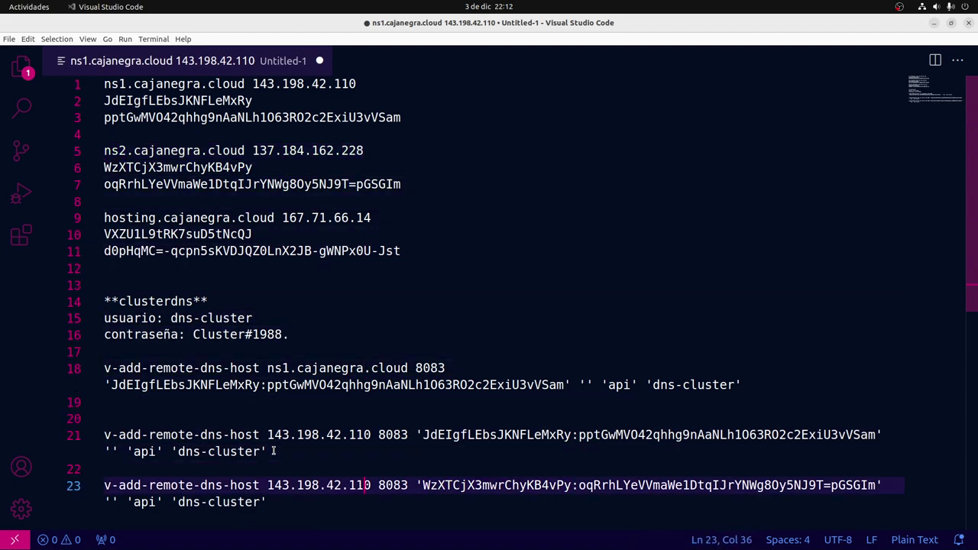
key("Home")
key("ctrl+Right")
key("ctrl+Right")
key("ctrl+Right")
key("ctrl+Right")
key("ctrl+Right")
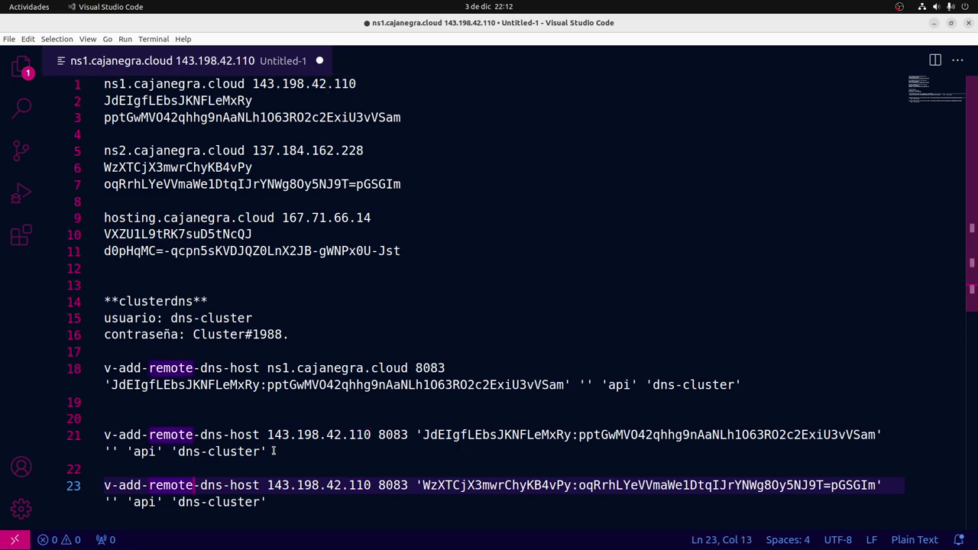
key("Right")
key("ctrl+shift+Right")
key("ctrl+shift+Right")
key("ctrl+shift+Right")
key("ctrl+shift+Right")
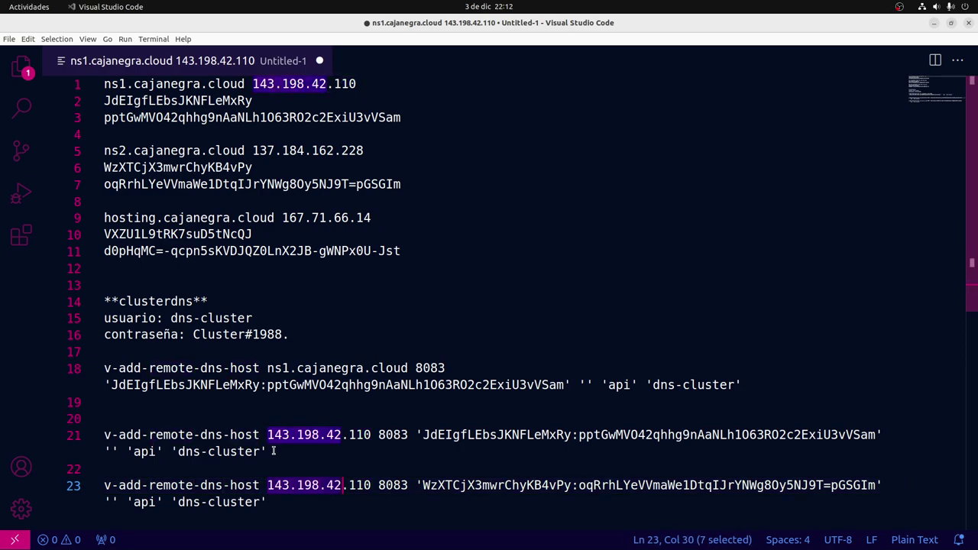
key("ctrl+v")
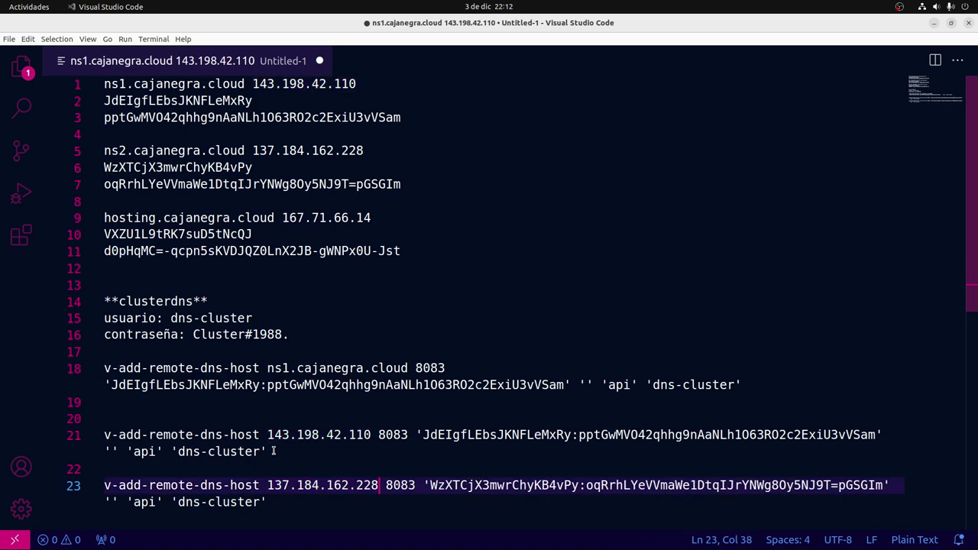
Copy the updated ns2 command and run it on the hosting server in Tabby.
key("Home")
key("shift+End")
key("shift+End")
key("ctrl+alt+Left")
key("ctrl+alt+Right")
key("ctrl+alt+Right")
key("ctrl+shift+v")
key("Return")
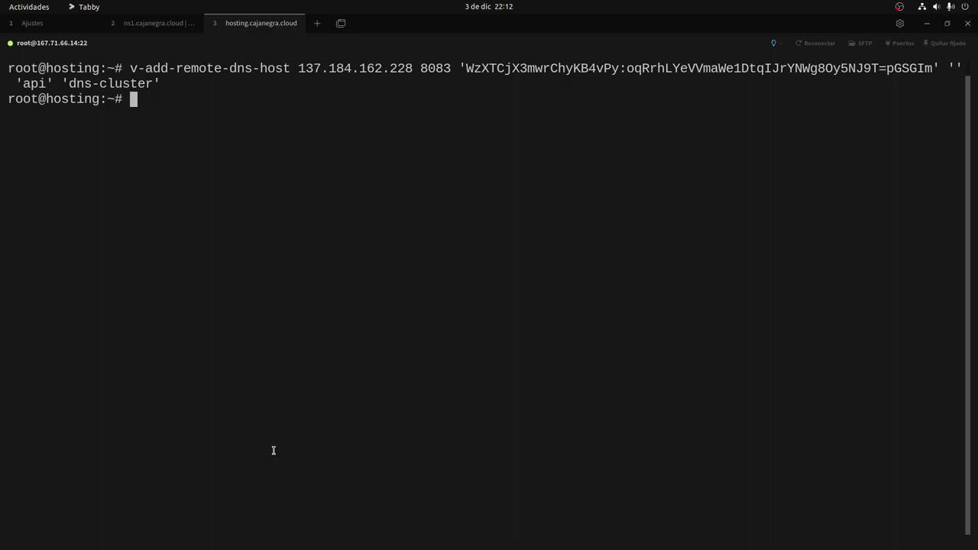
Switch through the VS Code notes to Firefox's Hestia DNS clusters documentation.
key("alt+Tab")
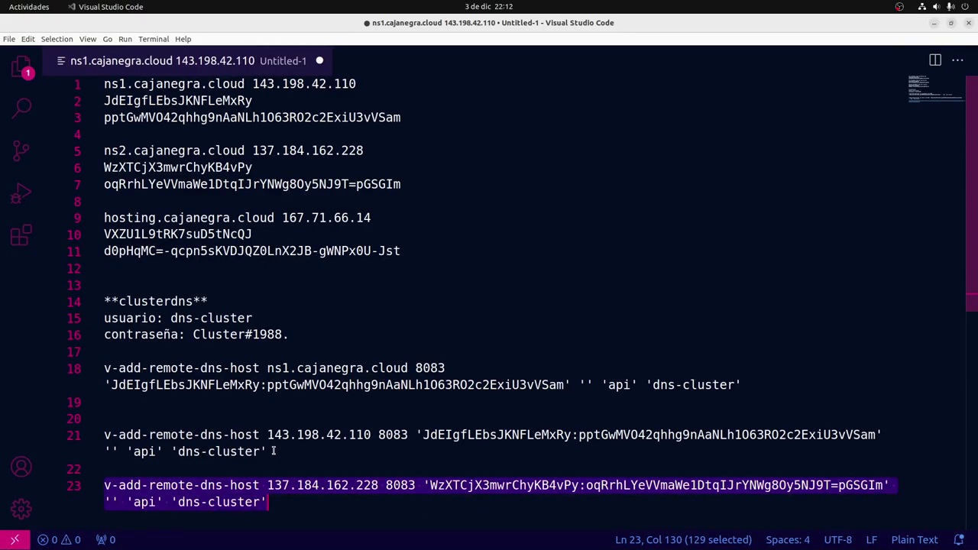
key("alt+Tab")
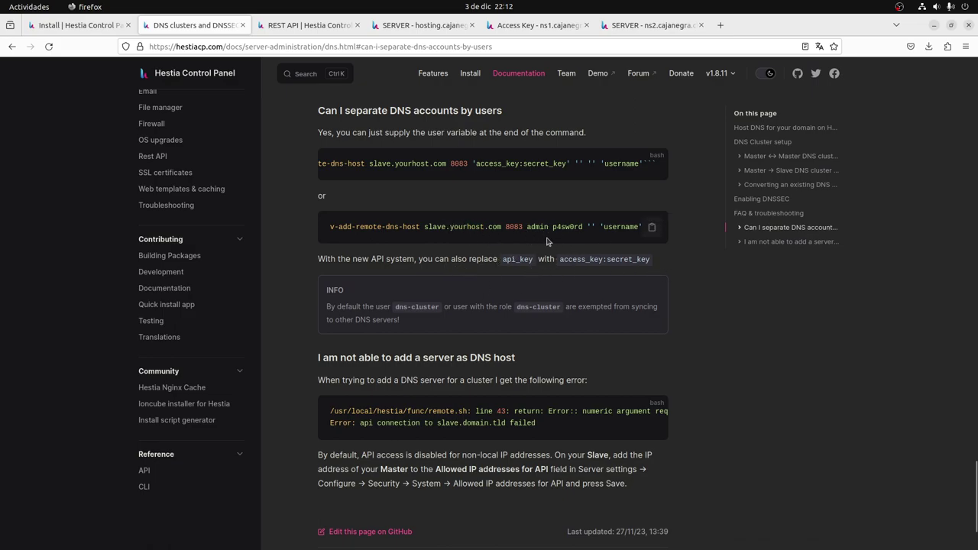
Highlight the credentials example and error script path, then open the hosting server's Configure Server page.
left_click_drag(527, 227, 570, 227)
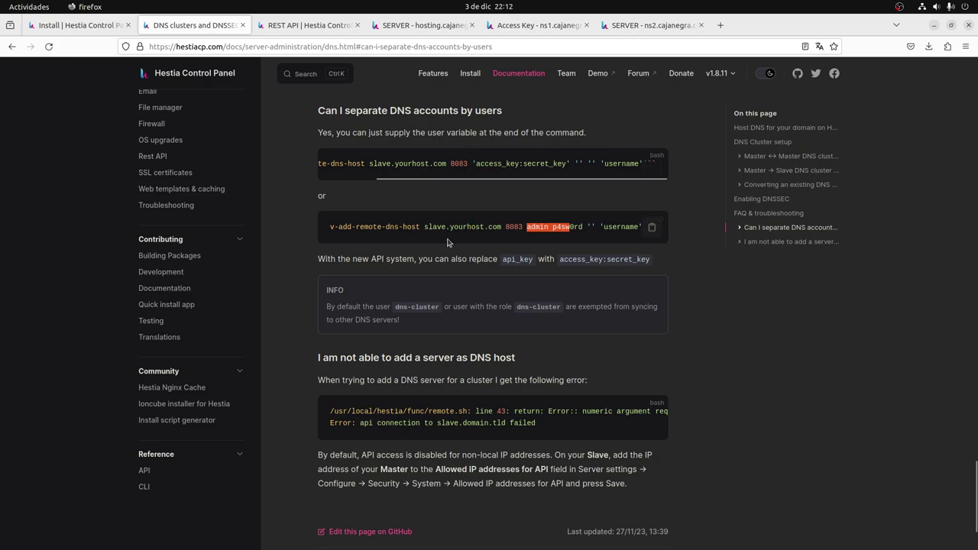
scroll(372, 283, "down", 3)
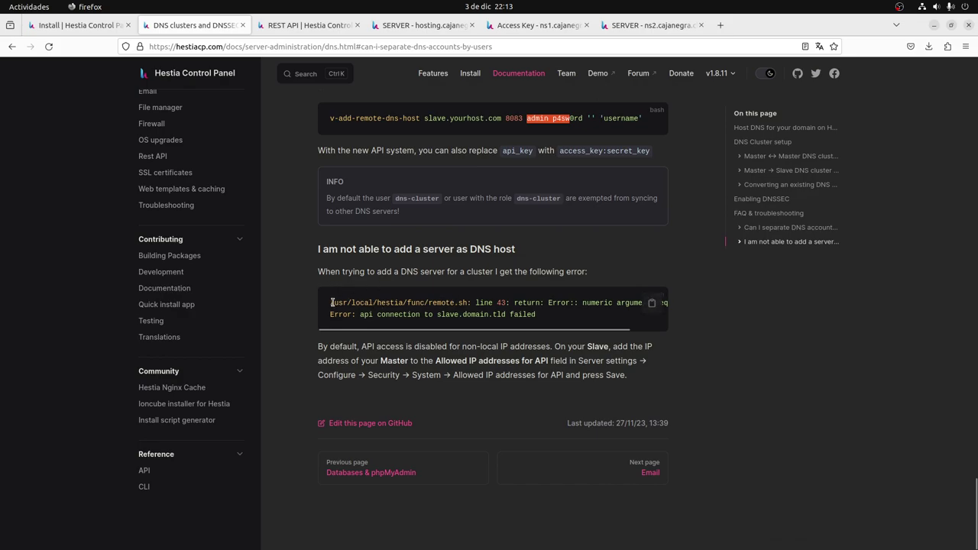
left_click_drag(330, 303, 434, 331)
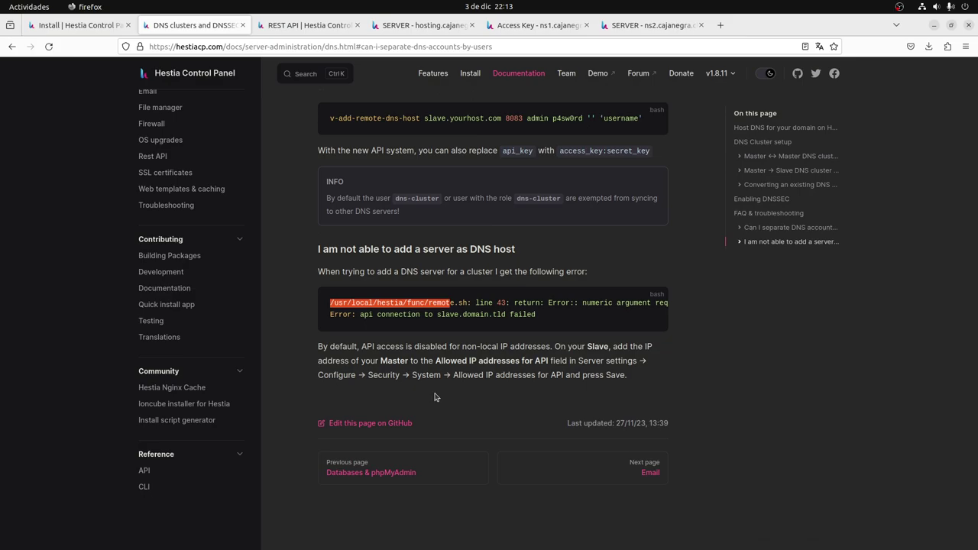
left_click(424, 25)
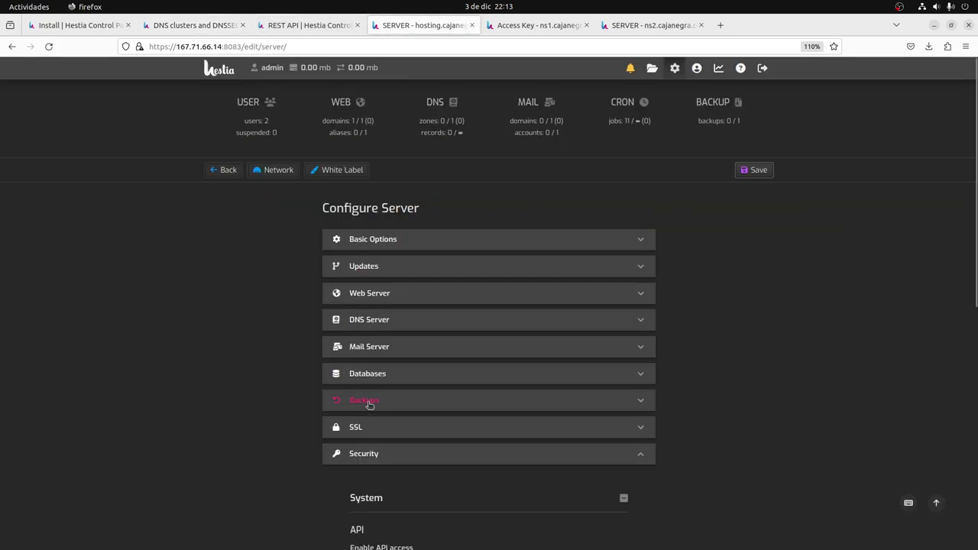
Compare the hosting server's Allowed IP addresses for API with the docs, then open ns1's access key.
scroll(384, 308, "down", 4)
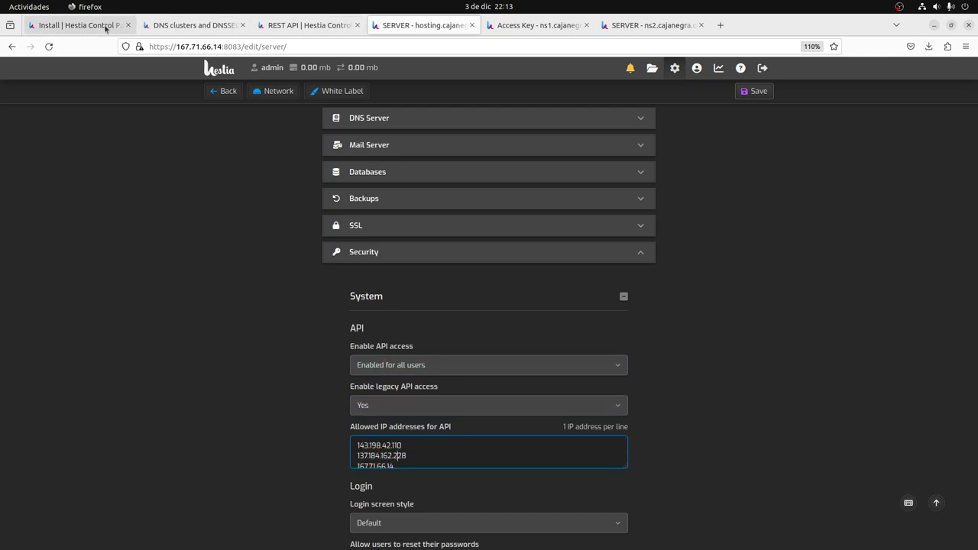
left_click(191, 25)
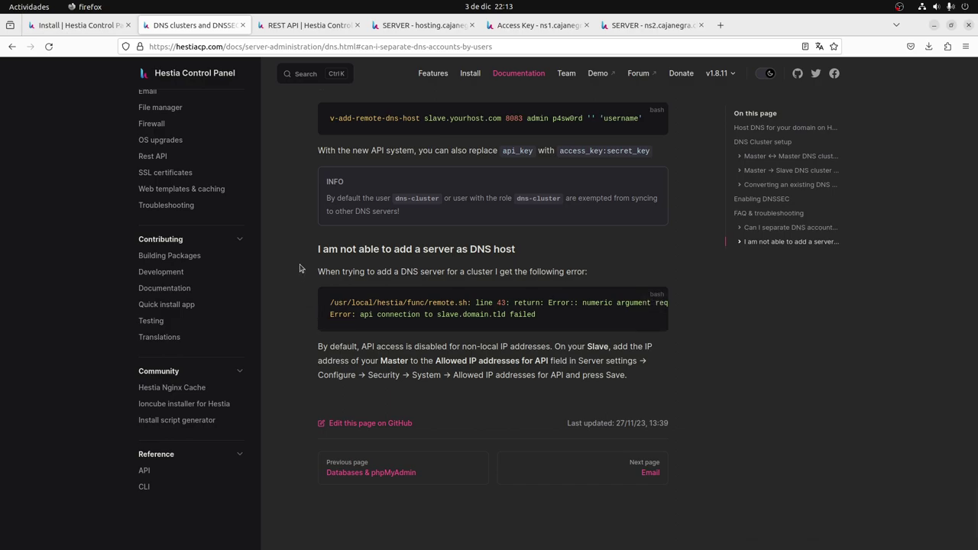
left_click(424, 26)
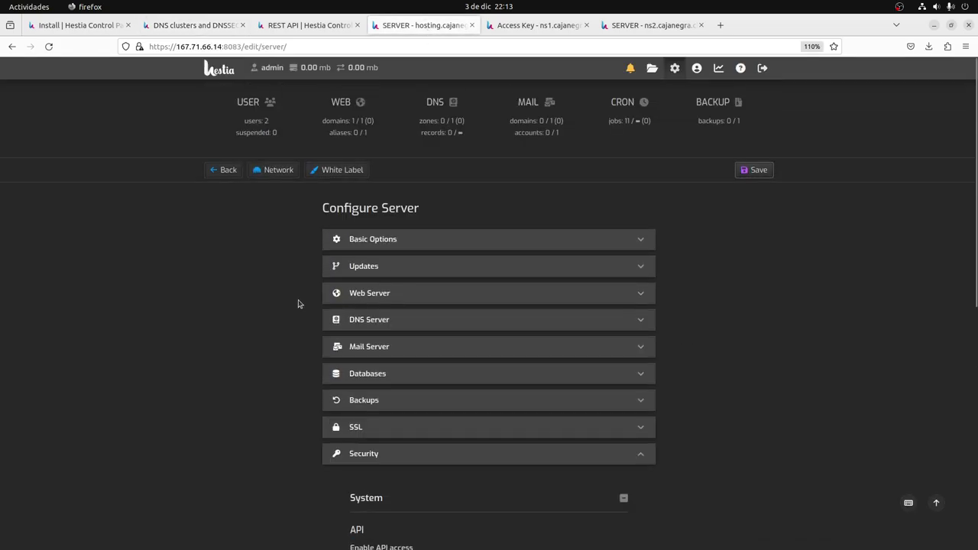
left_click(528, 25)
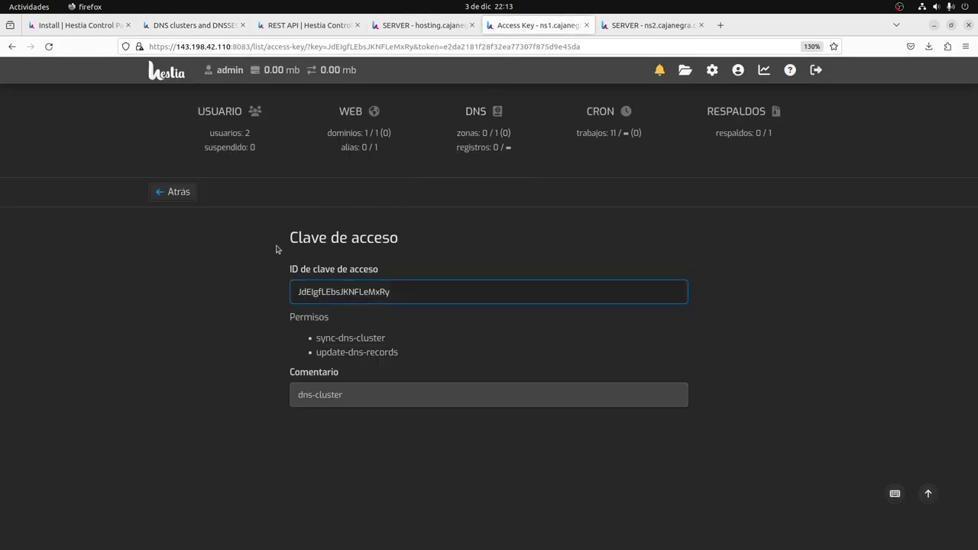
Review ns1's access-key list and user accounts, then return to the hosting terminal.
left_click(175, 192)
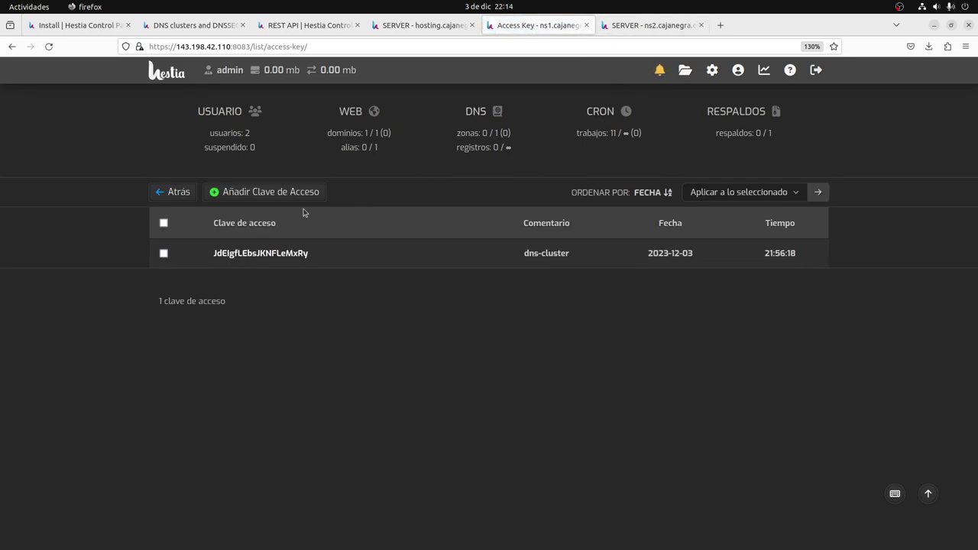
left_click(242, 127)
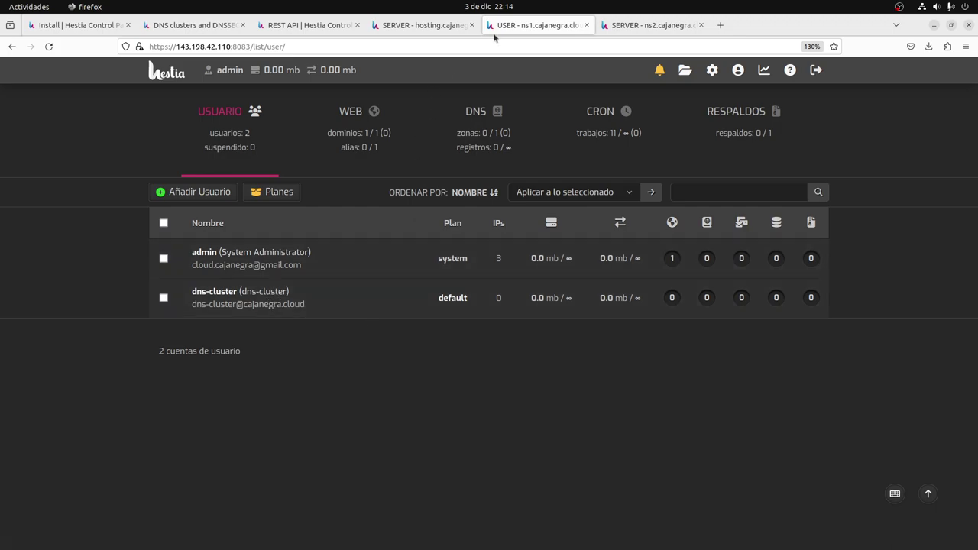
left_click(417, 27)
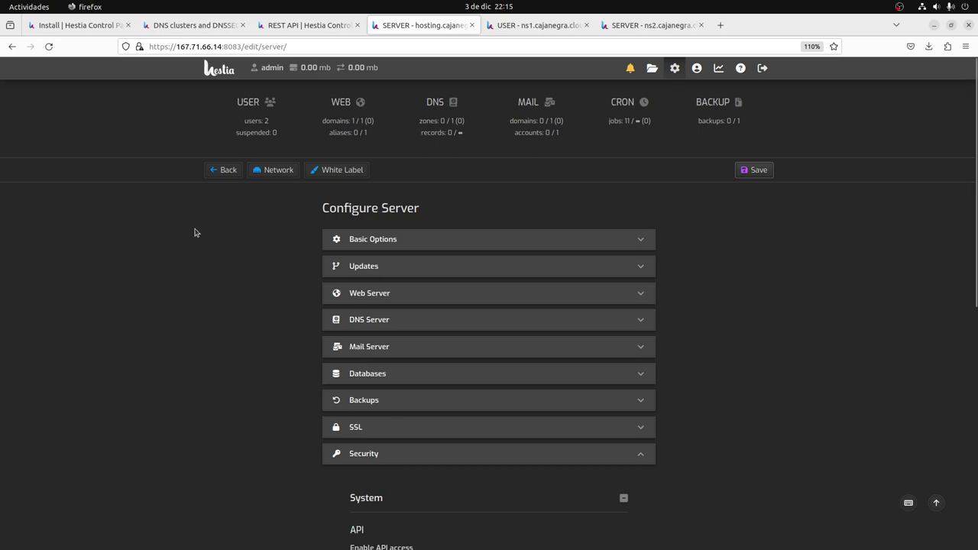
key("alt+Tab")
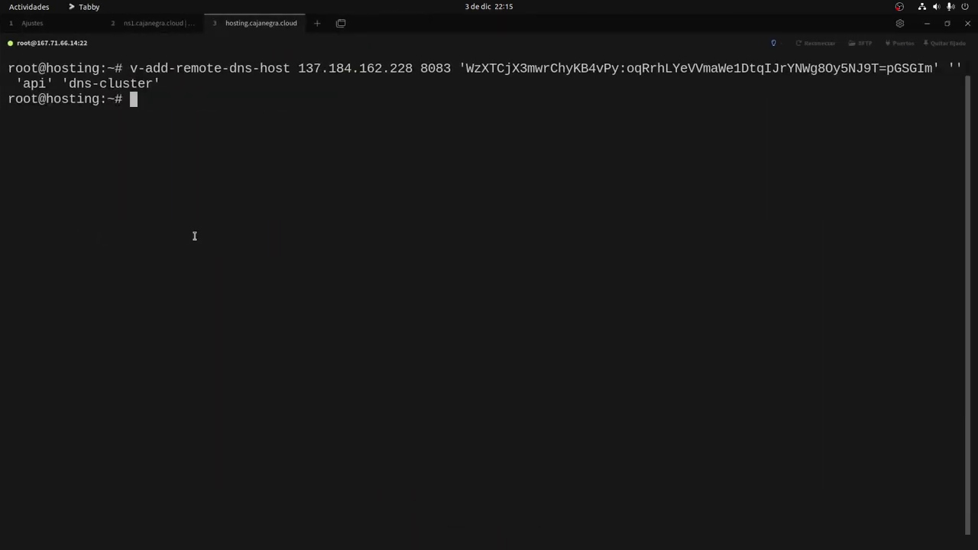
Recall the 137.184.162.228 v-add-remote-dns-host command and highlight its 'api' argument.
key("Up")
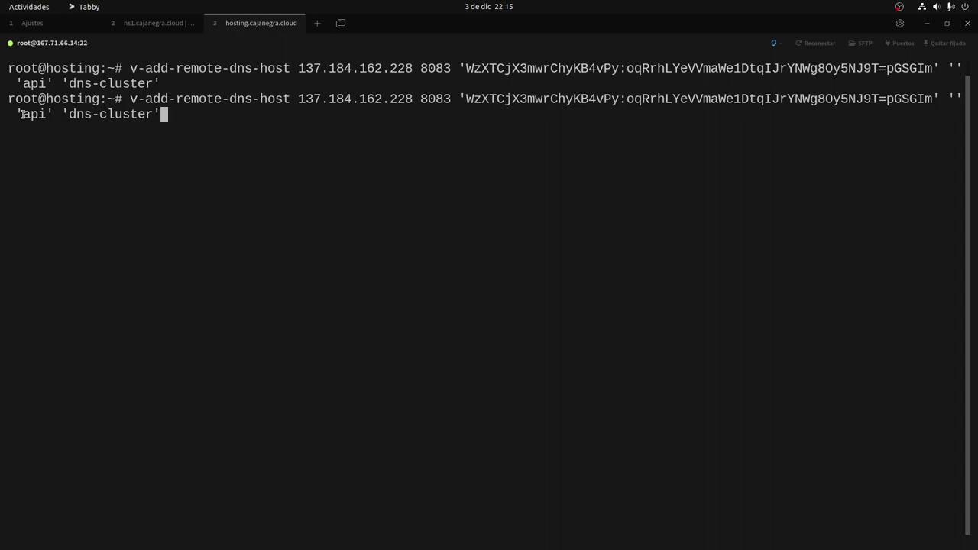
left_click_drag(23, 113, 48, 113)
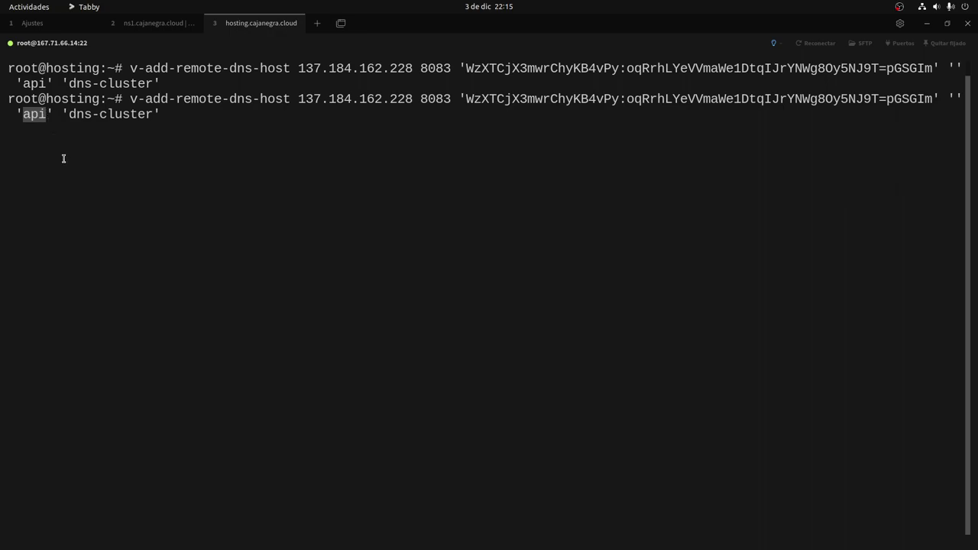